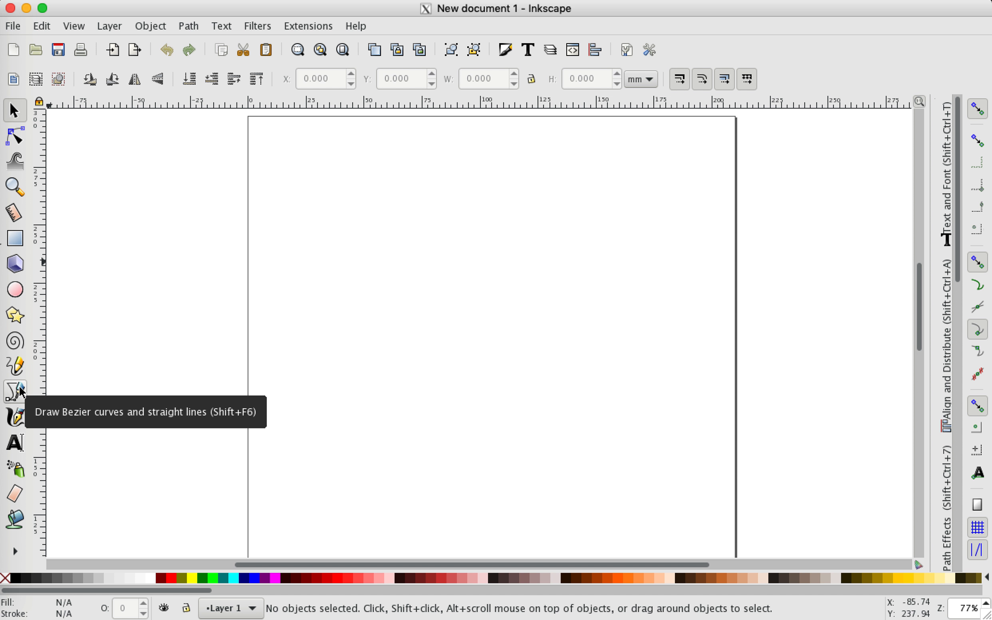
# Step: Draw a five-pointed blue star about 59.6 by 56.8 mm in the upper-left part of the page and deselect it
pyautogui.click(15, 314)
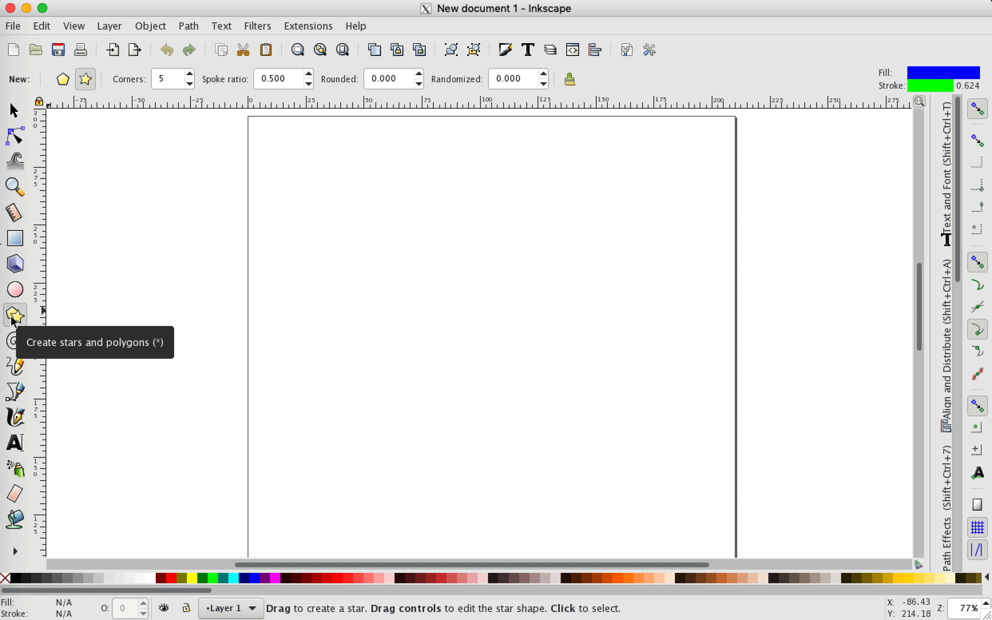
pyautogui.moveTo(349, 241); pyautogui.dragTo(392, 299)
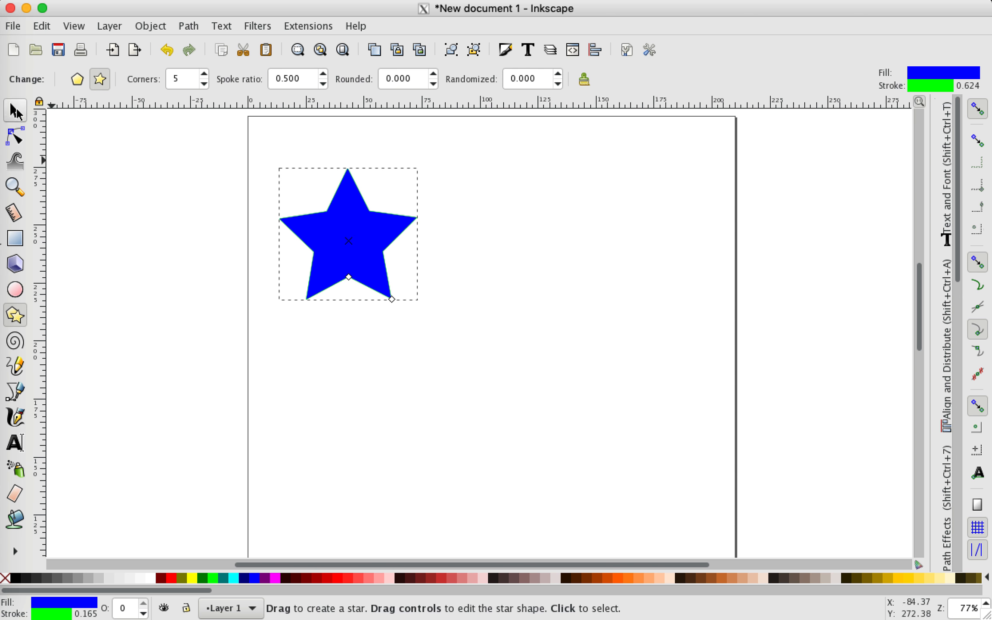
pyautogui.click(12, 111)
pyautogui.click(335, 357)
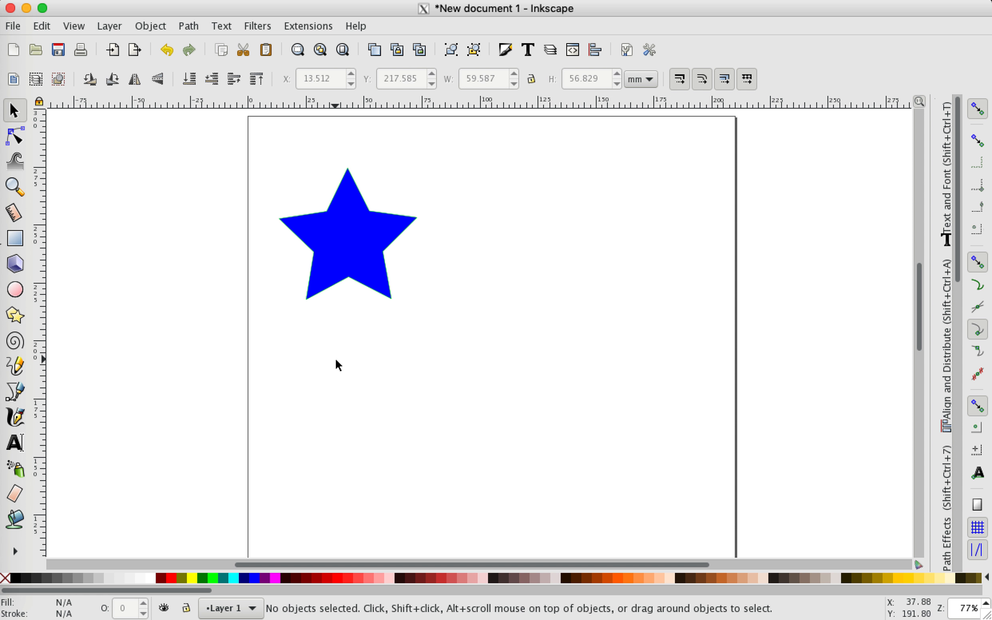
pyautogui.keyDown('ctrl'); pyautogui.scroll(2, 305, 301); pyautogui.keyUp('ctrl')
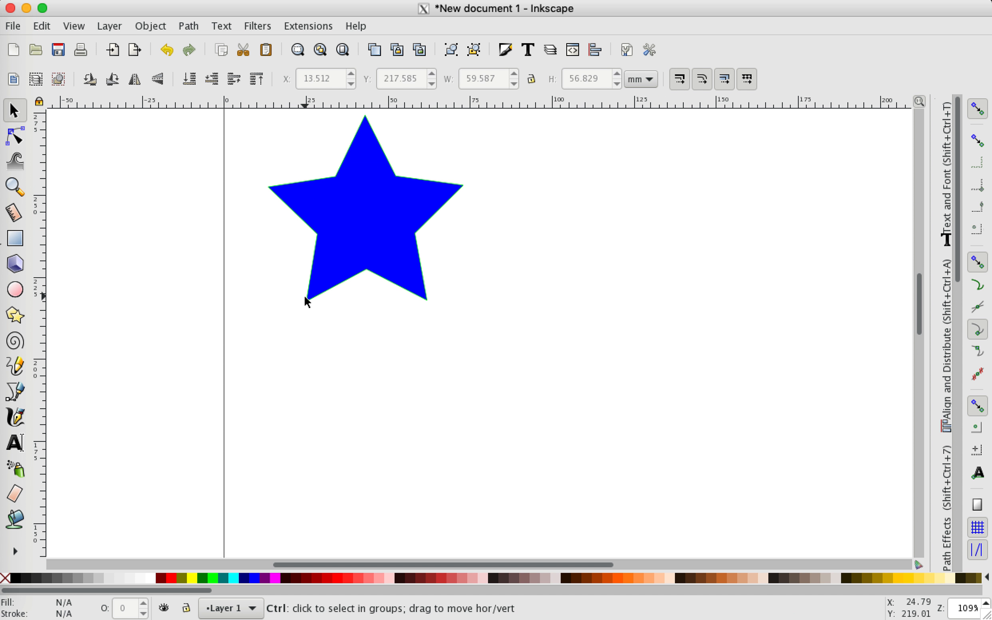
pyautogui.keyDown('ctrl'); pyautogui.scroll(2, 305, 299); pyautogui.keyUp('ctrl')
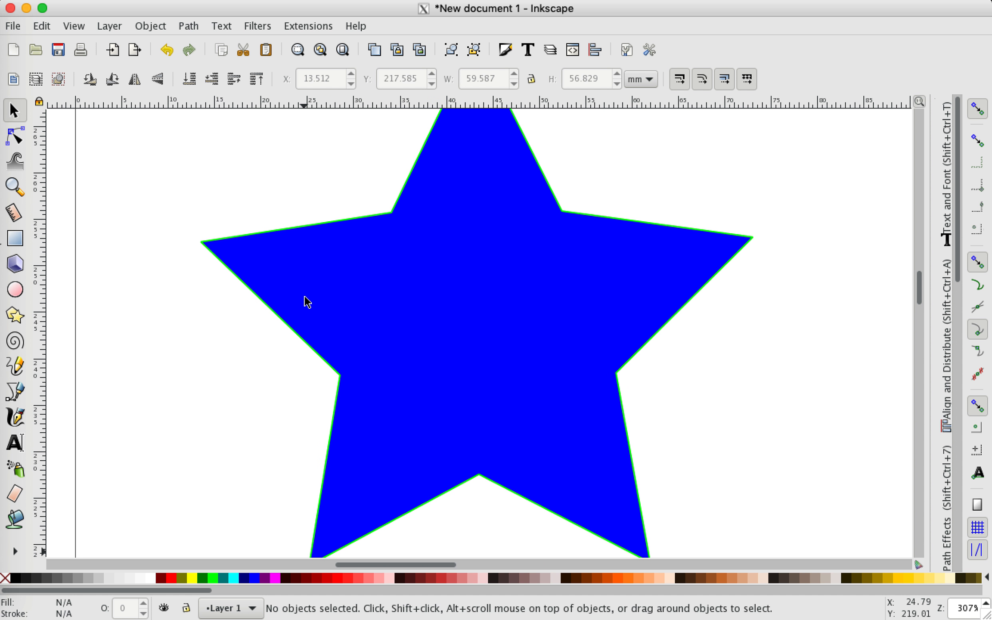
pyautogui.press('ctrl')
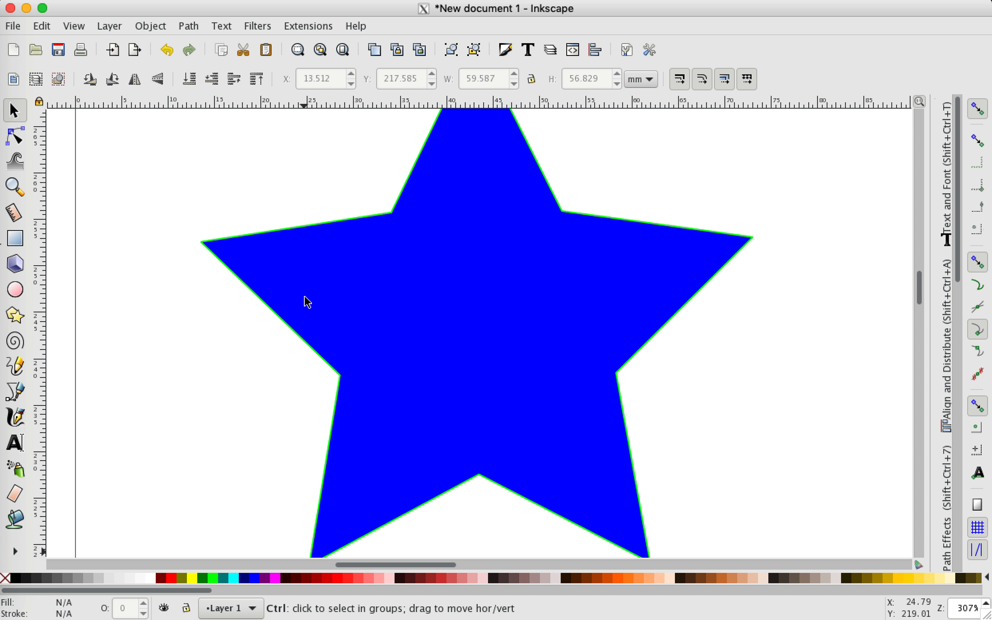
pyautogui.keyDown('ctrl'); pyautogui.scroll(-1, 305, 301); pyautogui.keyUp('ctrl')
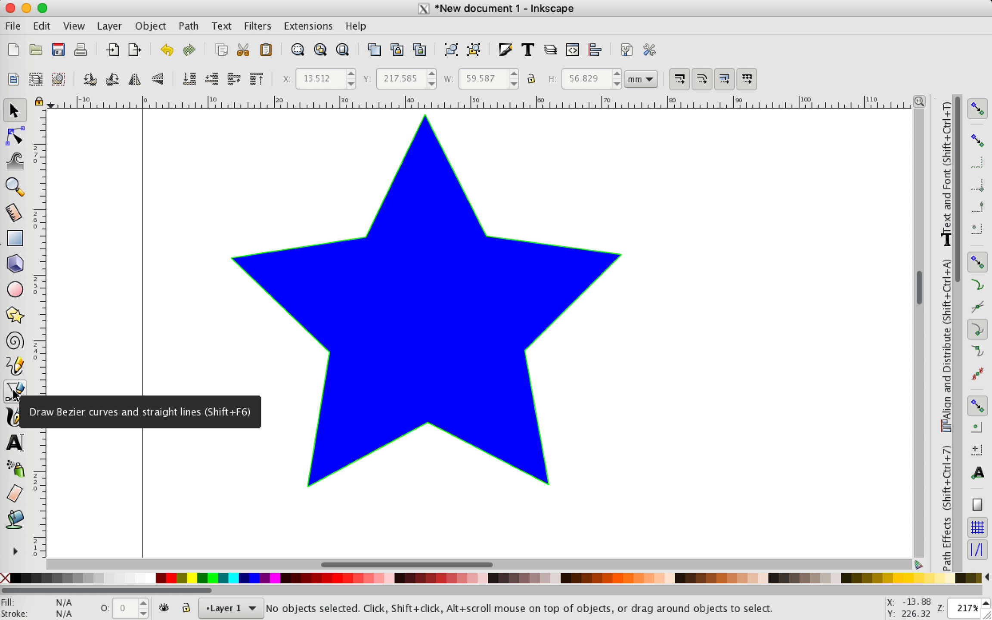
pyautogui.click(14, 392)
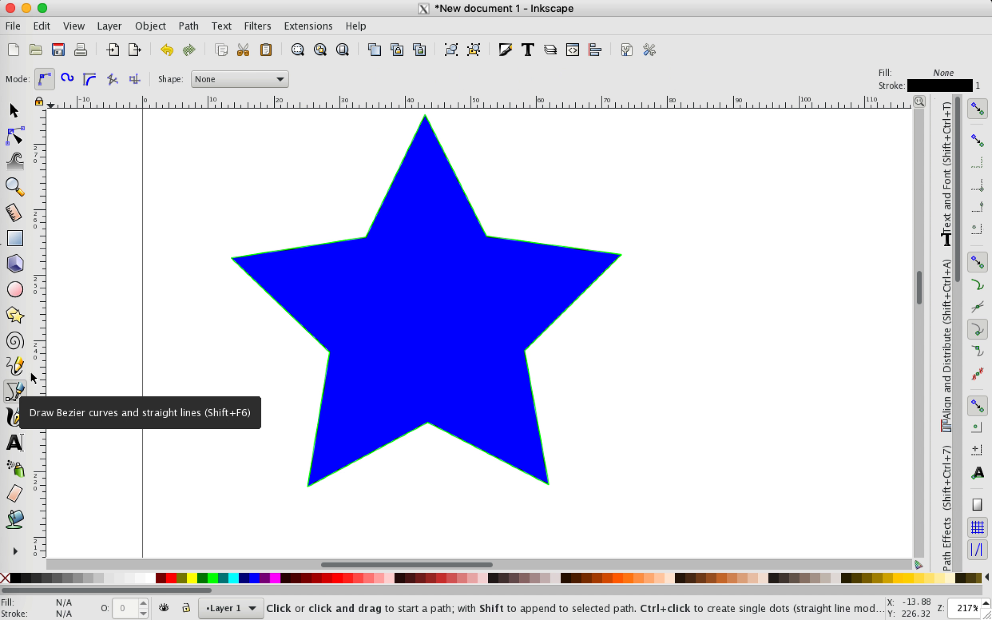
pyautogui.click(360, 232)
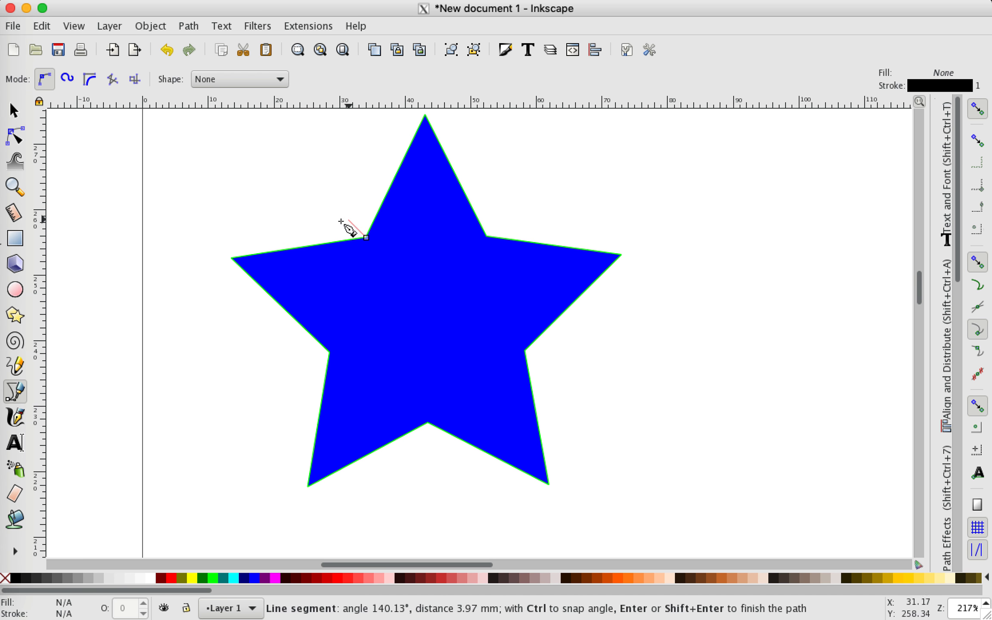
pyautogui.click(367, 230)
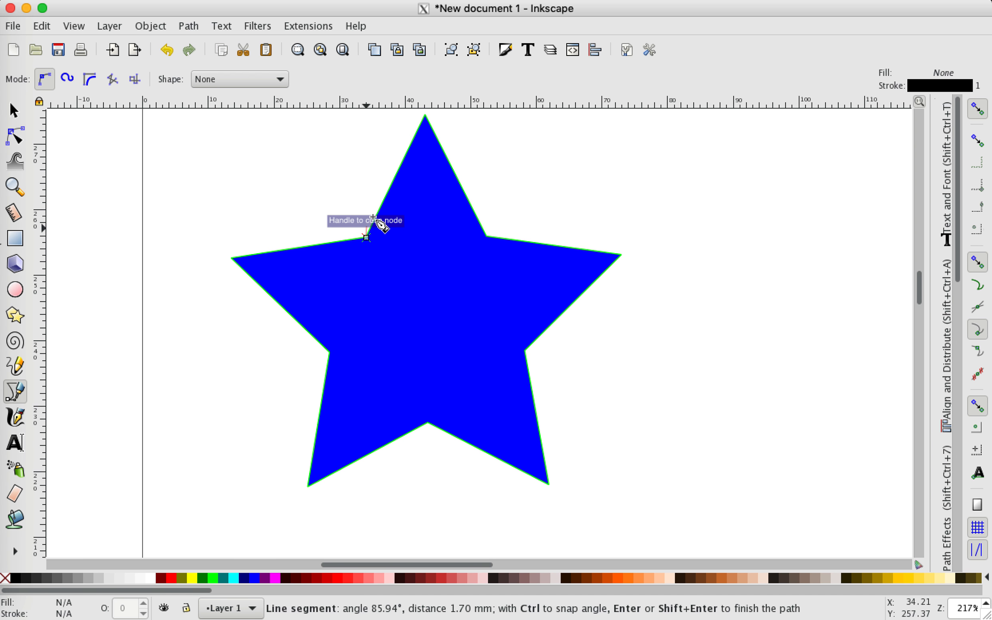
pyautogui.press('Escape')
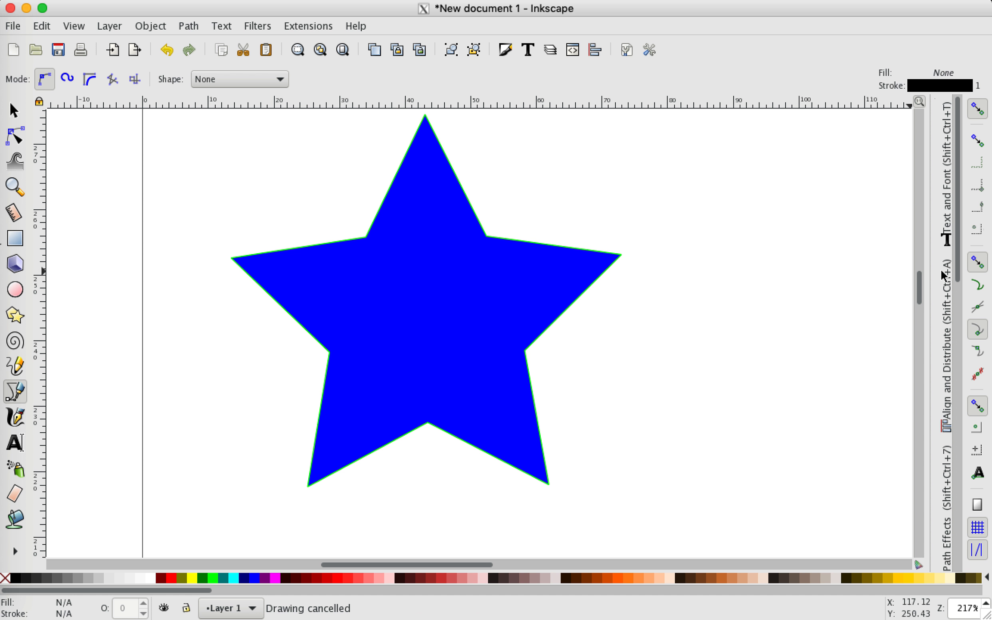
# Step: Turn off snapping to nodes, paths and handles, and start a Bezier path at the star's upper-left inner corner
pyautogui.click(977, 264)
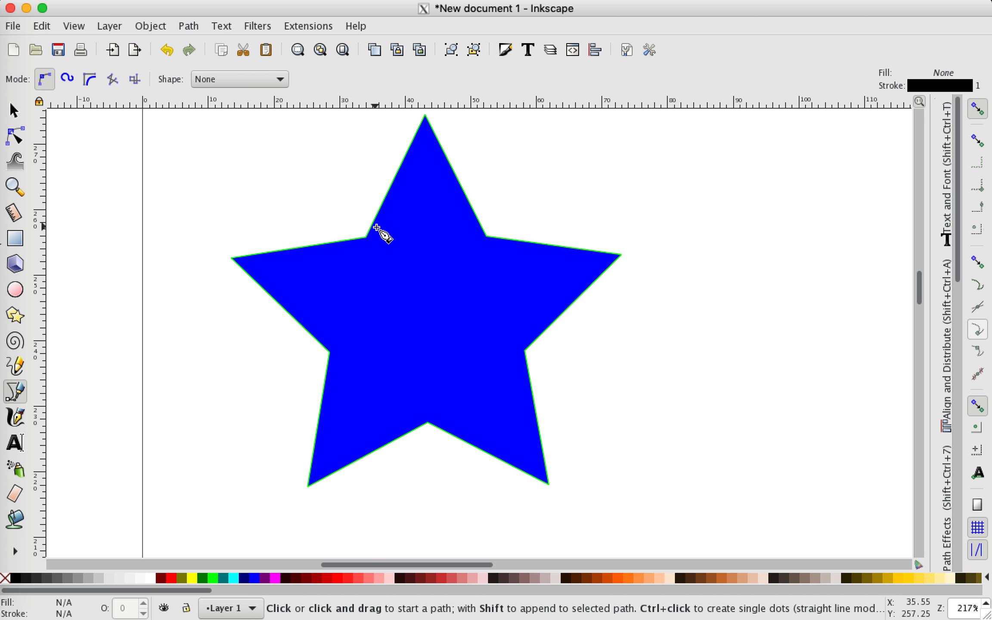
pyautogui.scroll(3, 376, 224)
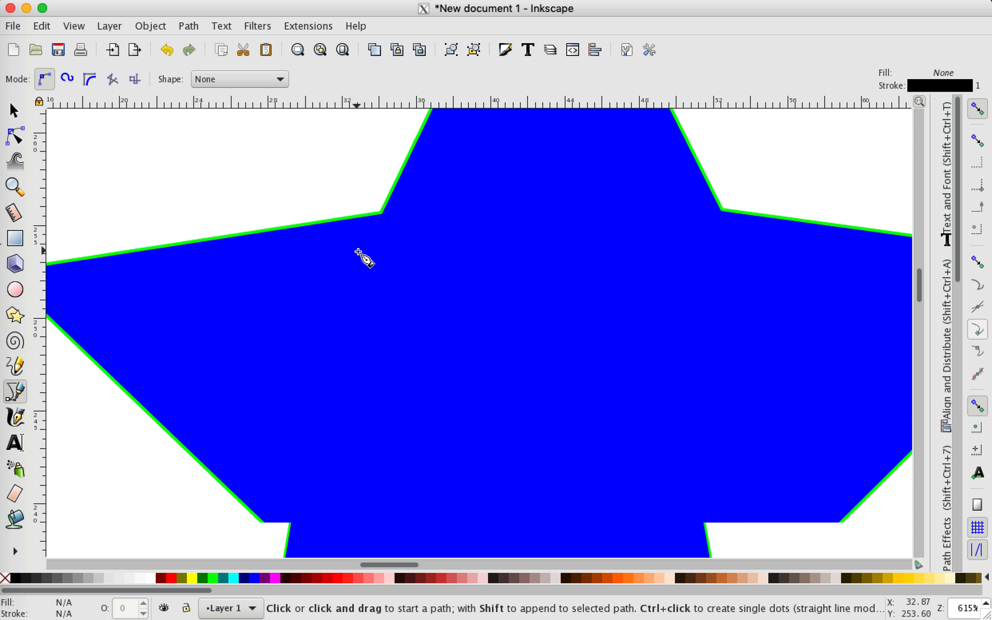
pyautogui.scroll(6, 382, 214)
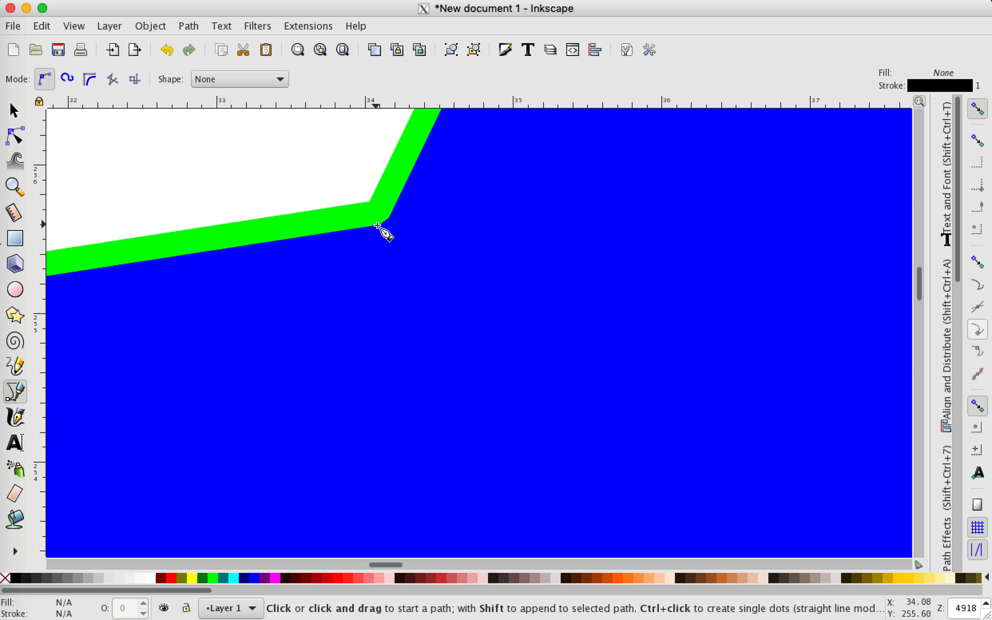
pyautogui.click(367, 201)
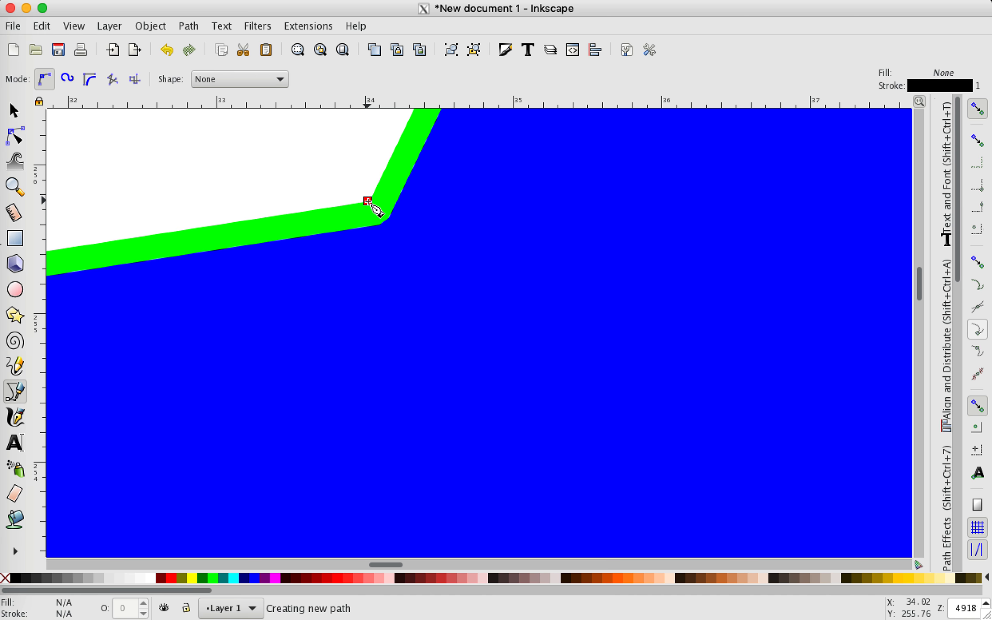
# Step: Add a straight path segment along the star's edge from the upper-left inner corner up to the top tip
pyautogui.scroll(-9, 418, 153)
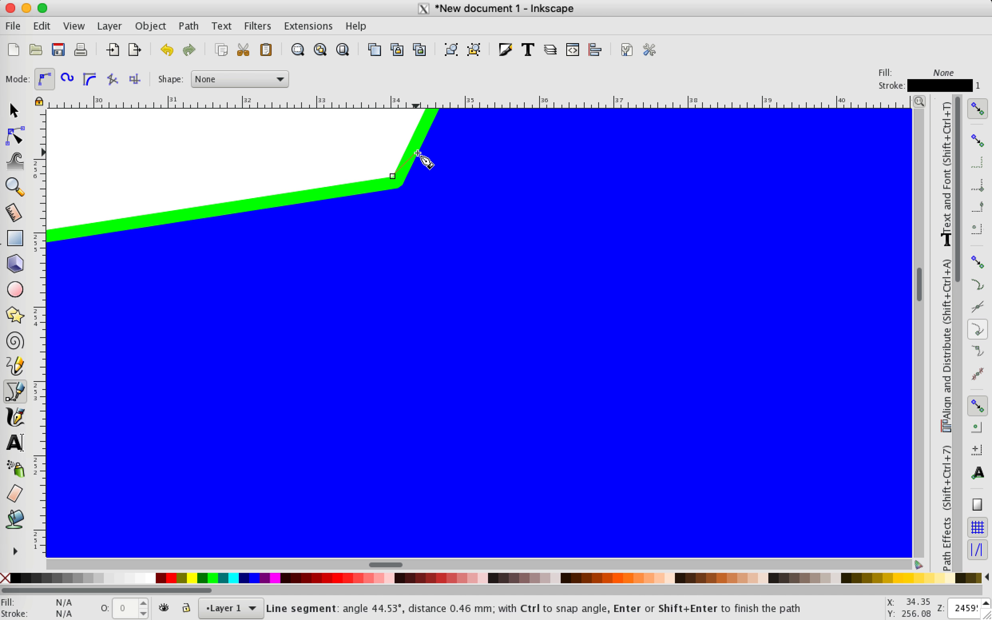
pyautogui.scroll(4, 443, 149)
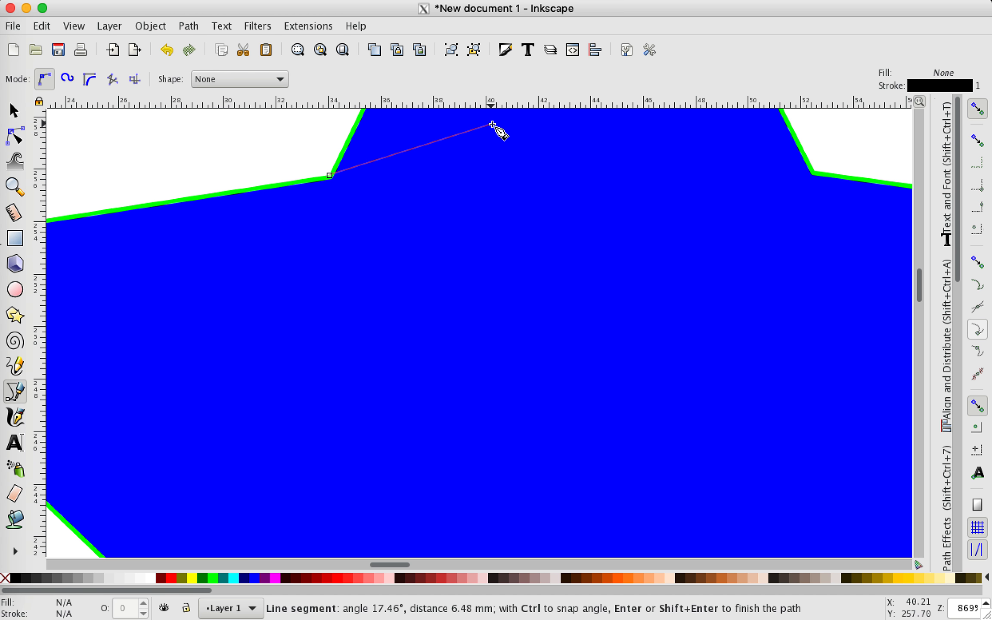
pyautogui.press('space')
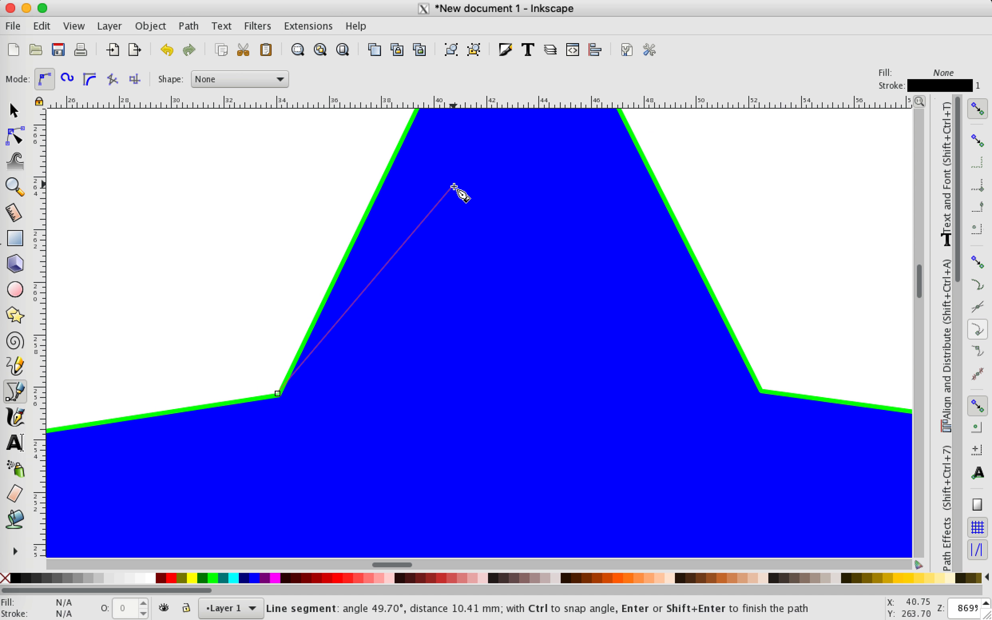
pyautogui.press('space')
pyautogui.press('space')
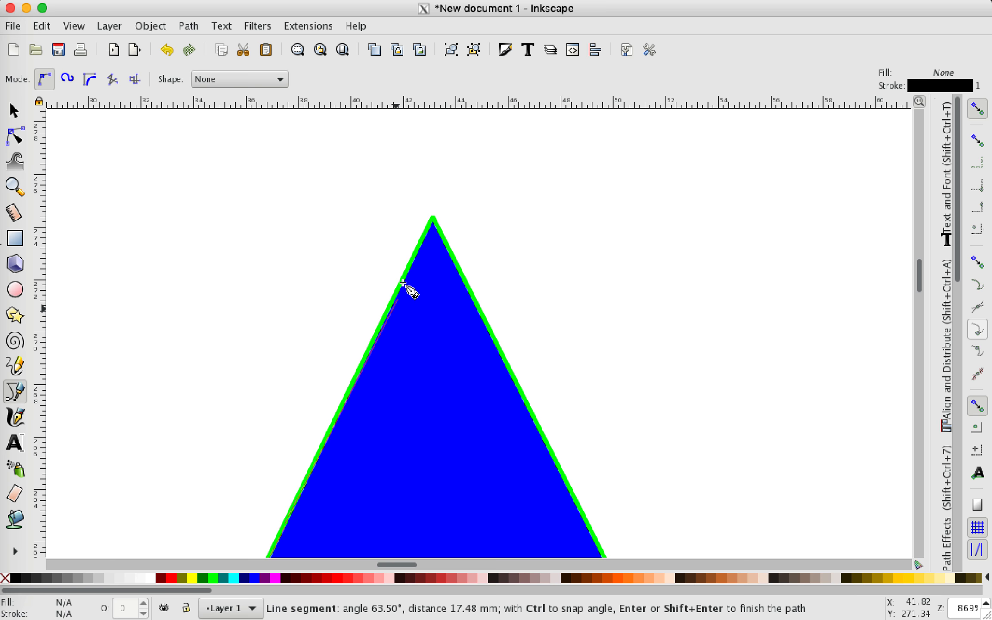
pyautogui.click(433, 215)
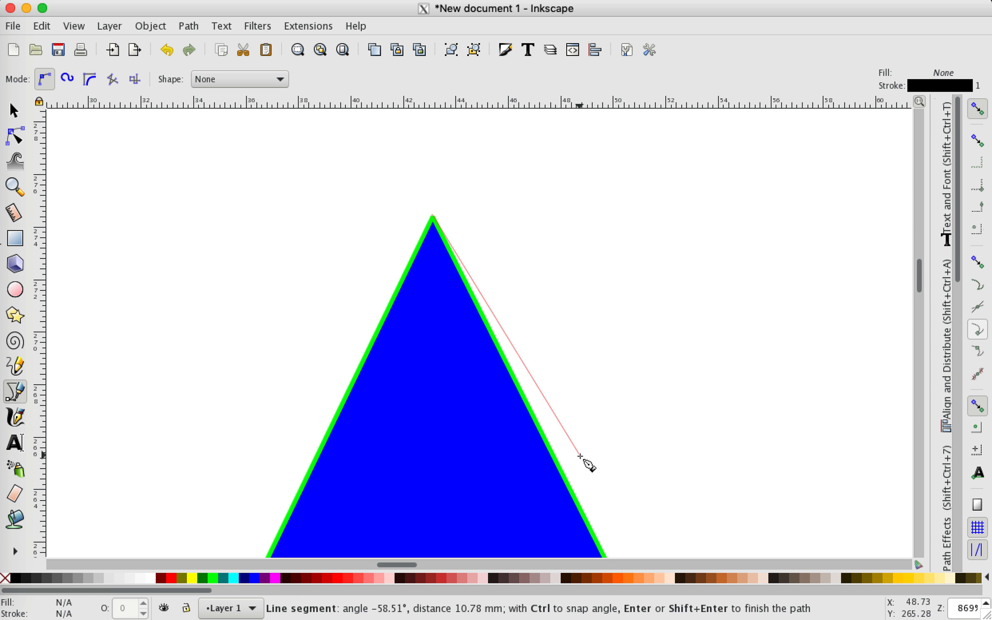
# Step: Continue the path down to the star's upper-right inner corner and close it at the starting node as a triangle
pyautogui.press('space')
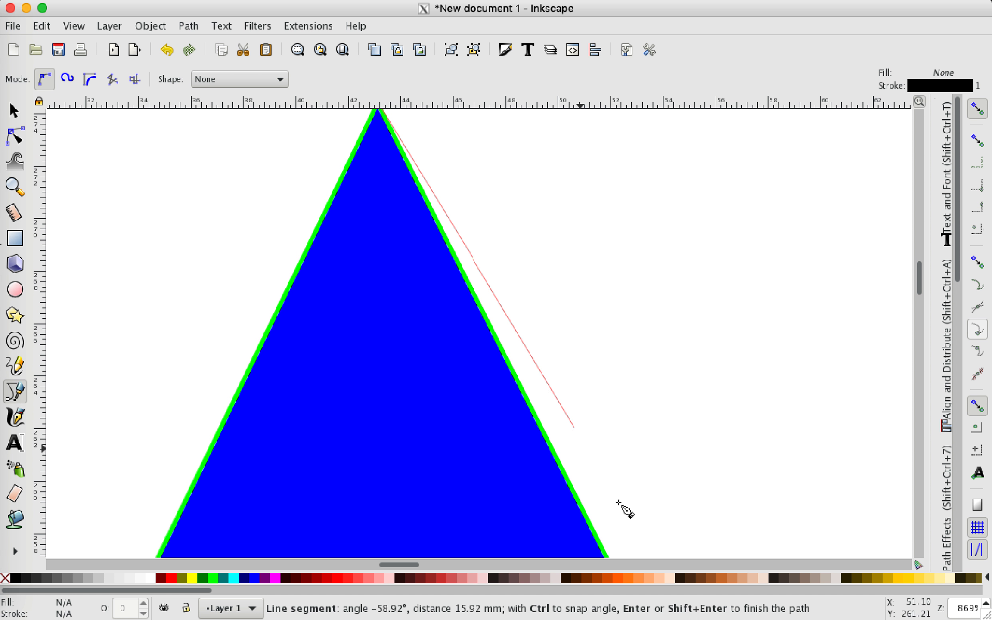
pyautogui.press('space')
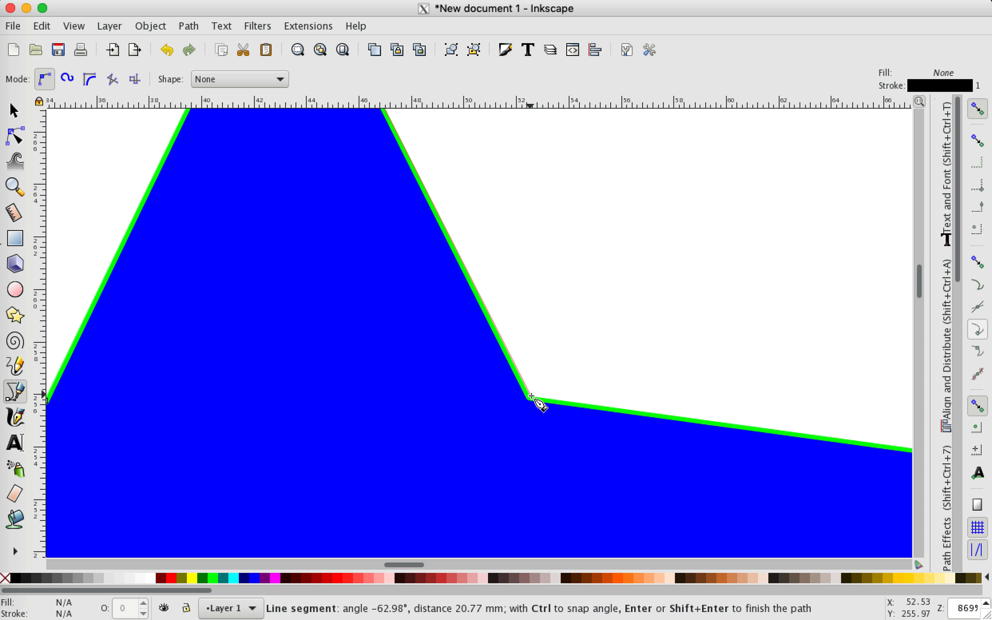
pyautogui.click(531, 396)
pyautogui.press('space')
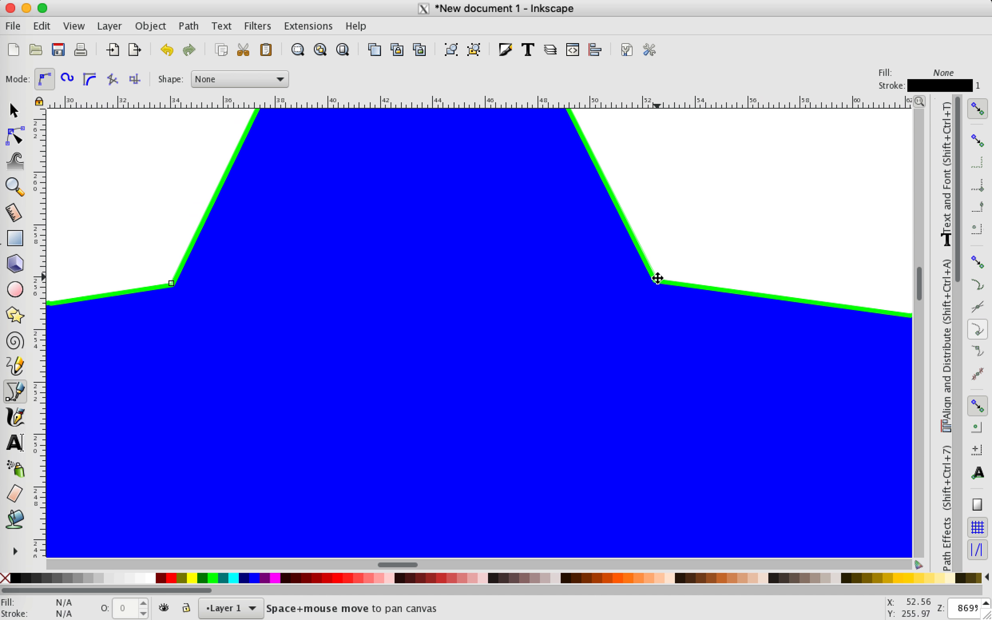
pyautogui.click(658, 279)
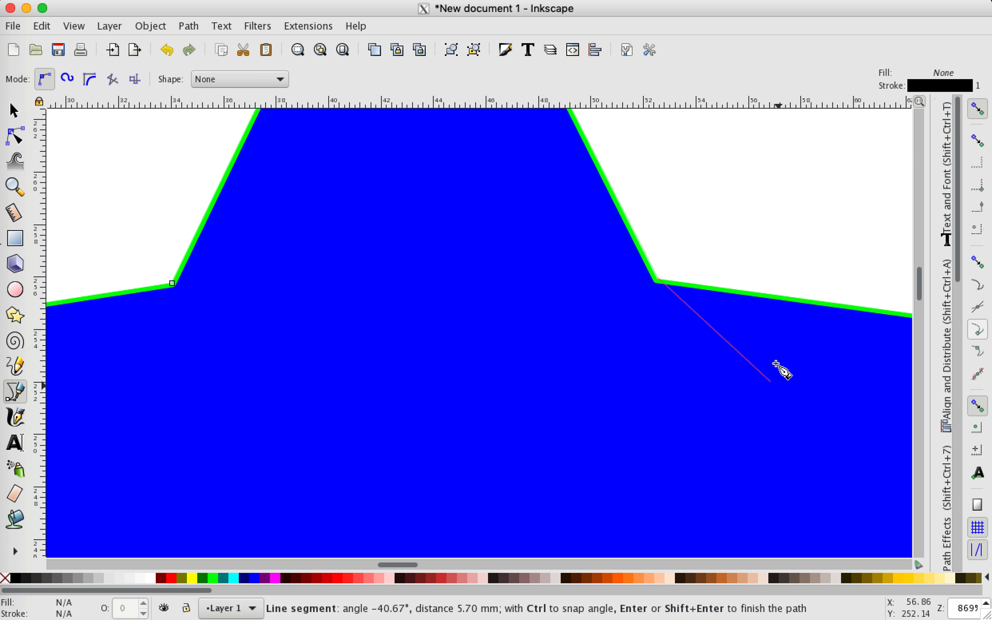
pyautogui.click(172, 284)
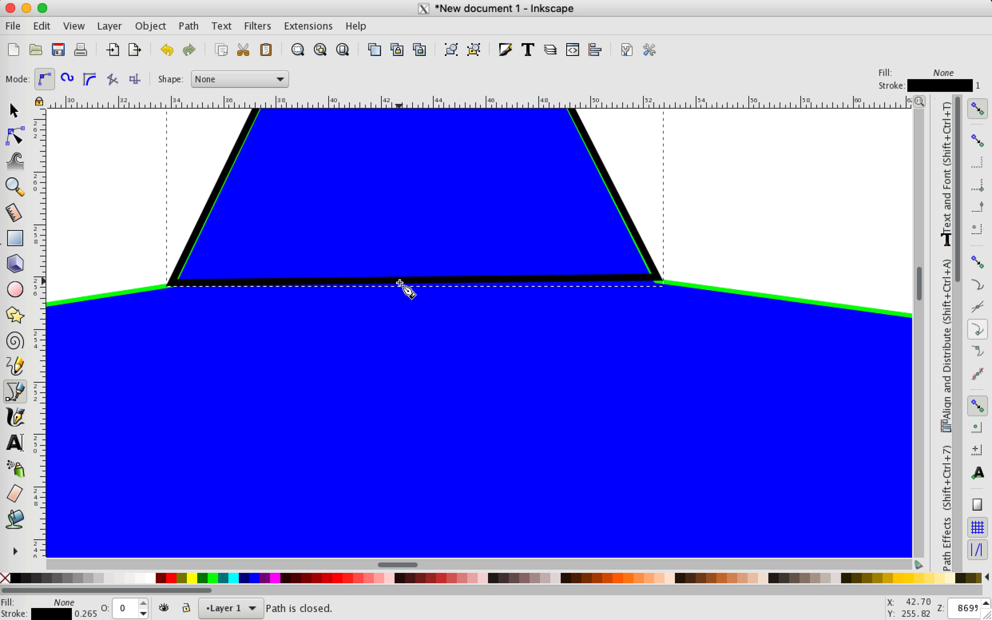
# Step: Move the blue star right to about X 34.5 mm, clear of the traced triangle, and select the triangle outline
pyautogui.scroll(-4, 399, 284)
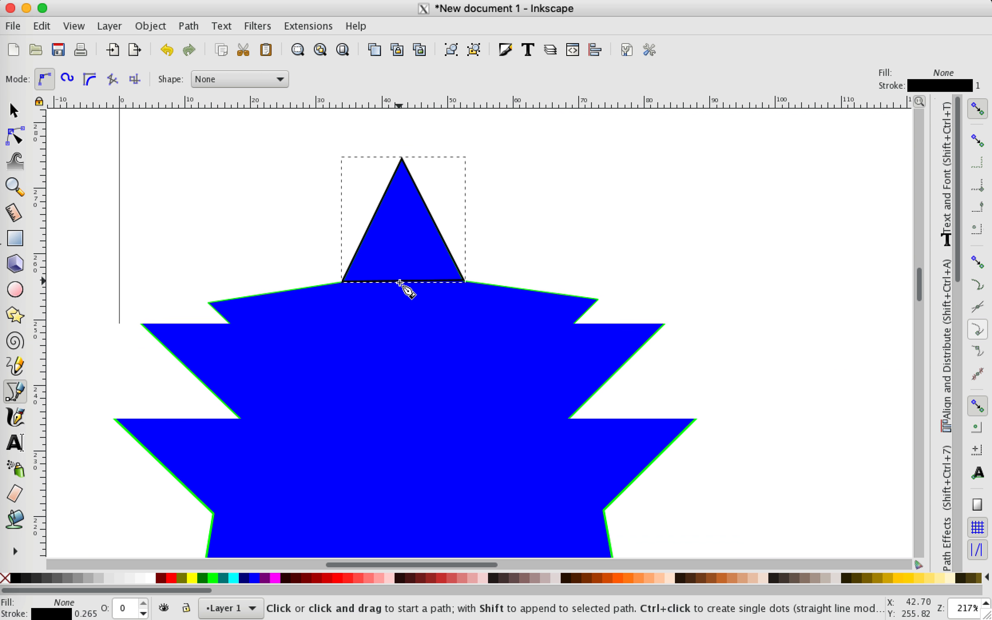
pyautogui.scroll(2, 400, 283)
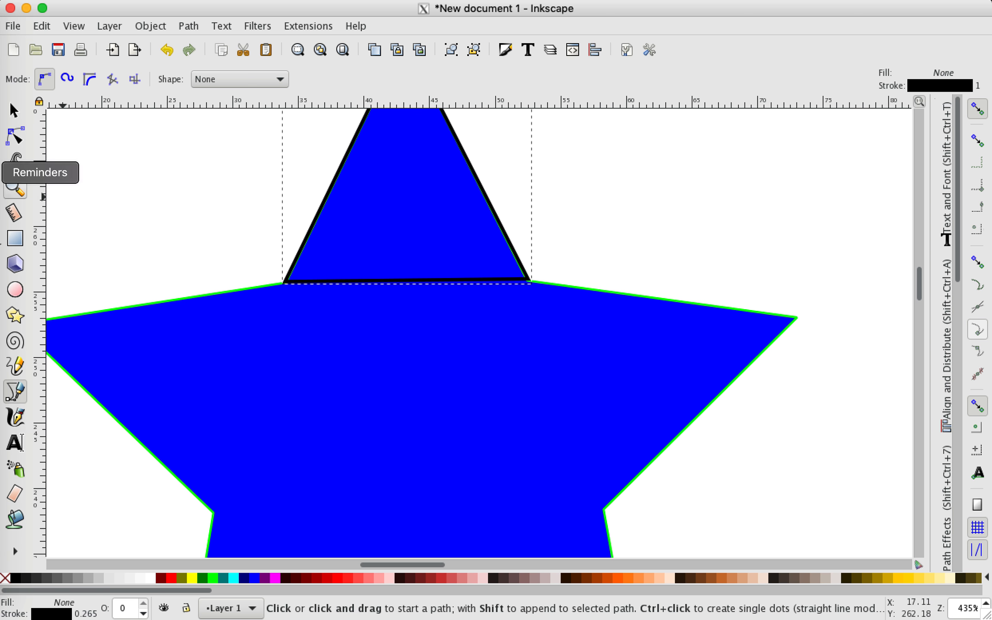
pyautogui.click(14, 111)
pyautogui.moveTo(435, 404); pyautogui.dragTo(663, 390)
pyautogui.scroll(2, 532, 358)
pyautogui.scroll(-2, 532, 358)
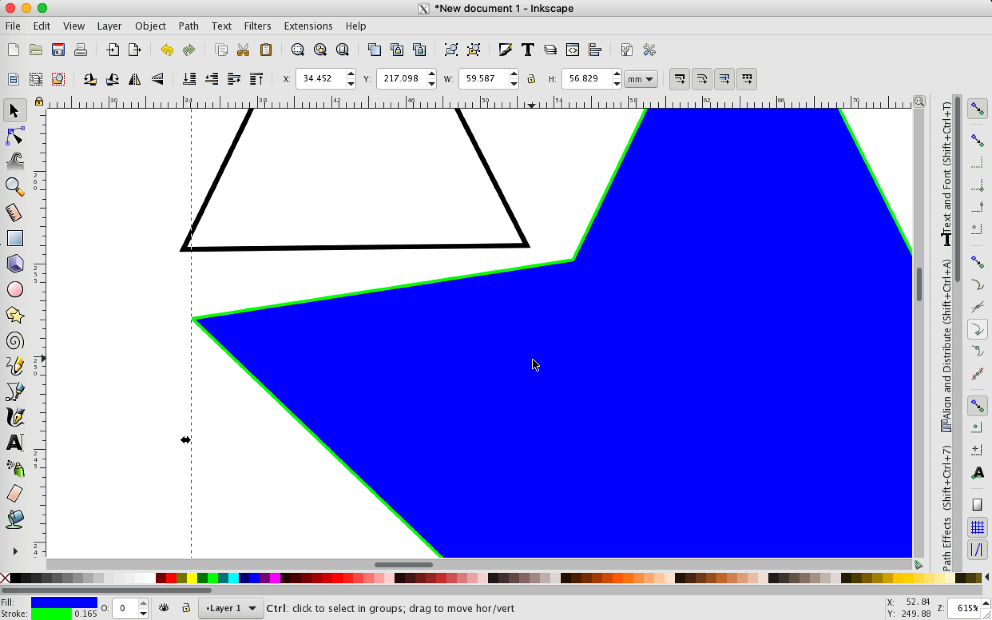
pyautogui.scroll(5, 532, 359)
pyautogui.hscroll(-4, 531, 359)
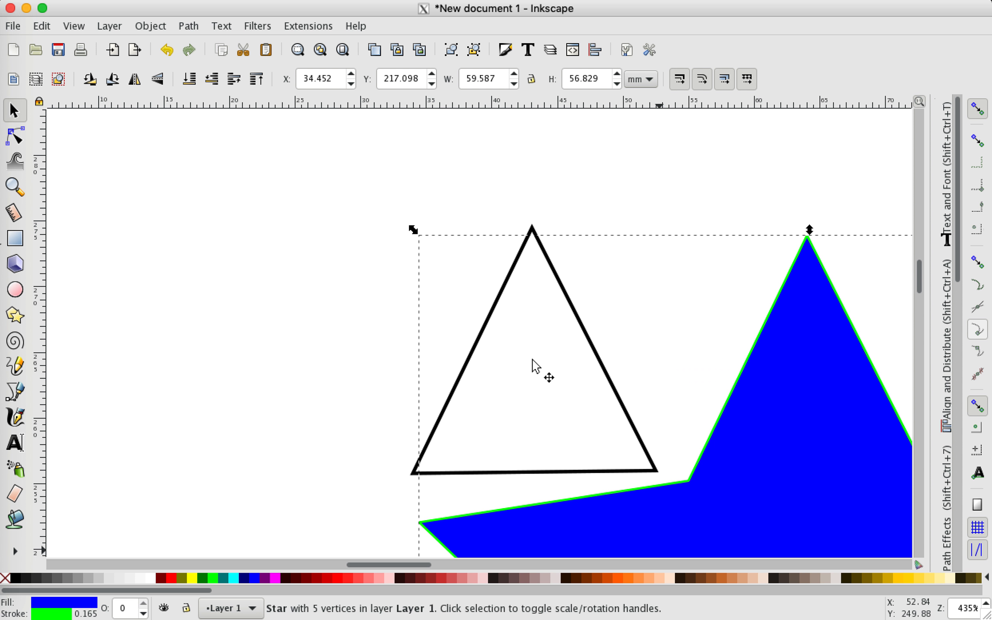
pyautogui.click(582, 330)
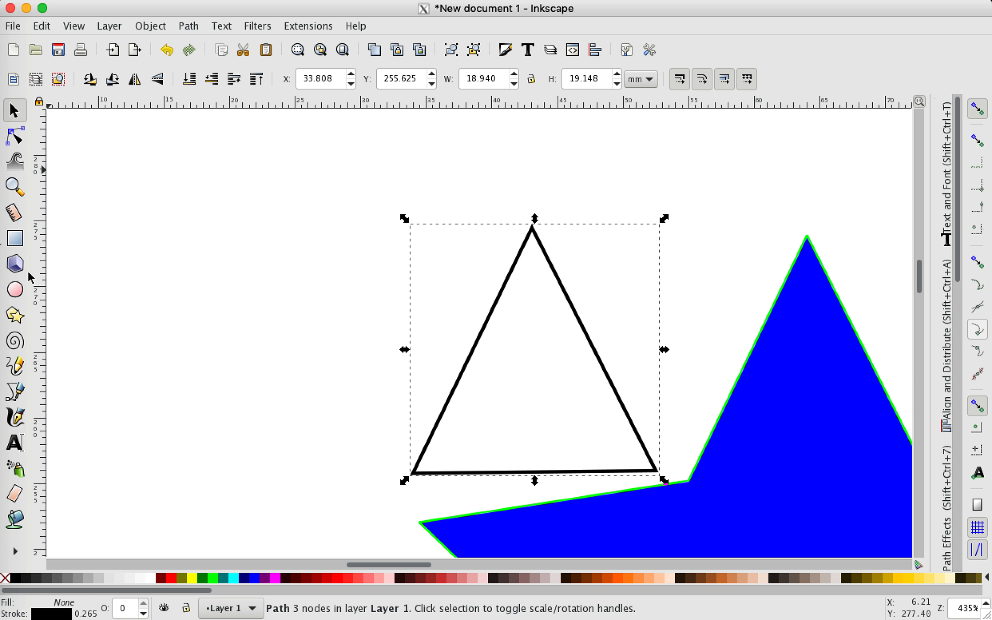
# Step: Draw a pie-shaped ellipse about 13.5 mm wide to the left of the triangle and fill it red
pyautogui.click(15, 290)
pyautogui.moveTo(203, 345); pyautogui.dragTo(378, 516)
pyautogui.click(347, 581)
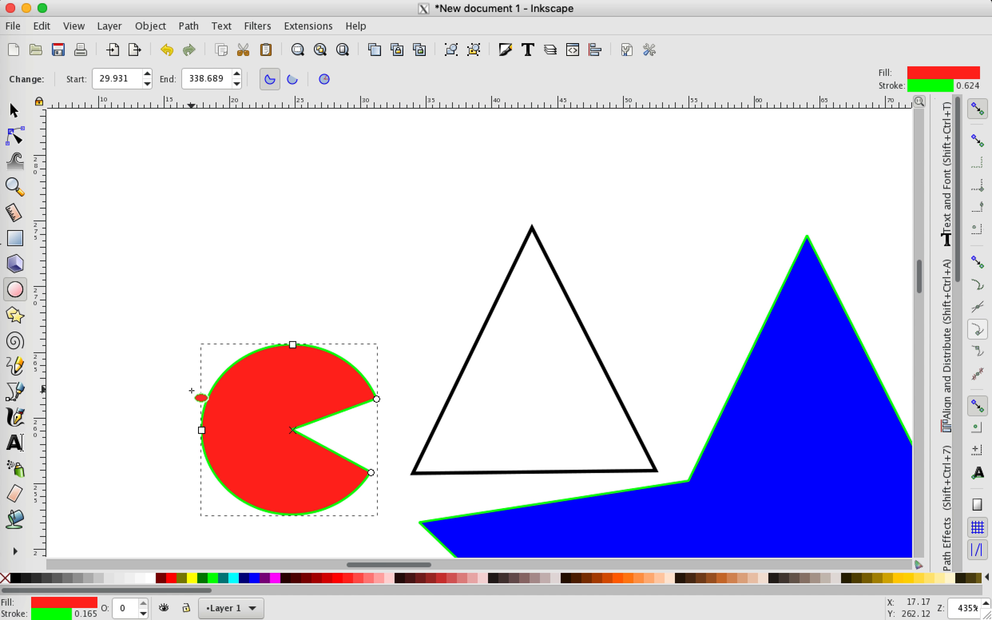
# Step: Try tracing the pie's top with one curved Bezier segment from its upper mouth corner to its left edge
pyautogui.scroll(-5, 192, 391)
pyautogui.keyDown('ctrl'); pyautogui.scroll(1, 192, 391); pyautogui.keyUp('ctrl')
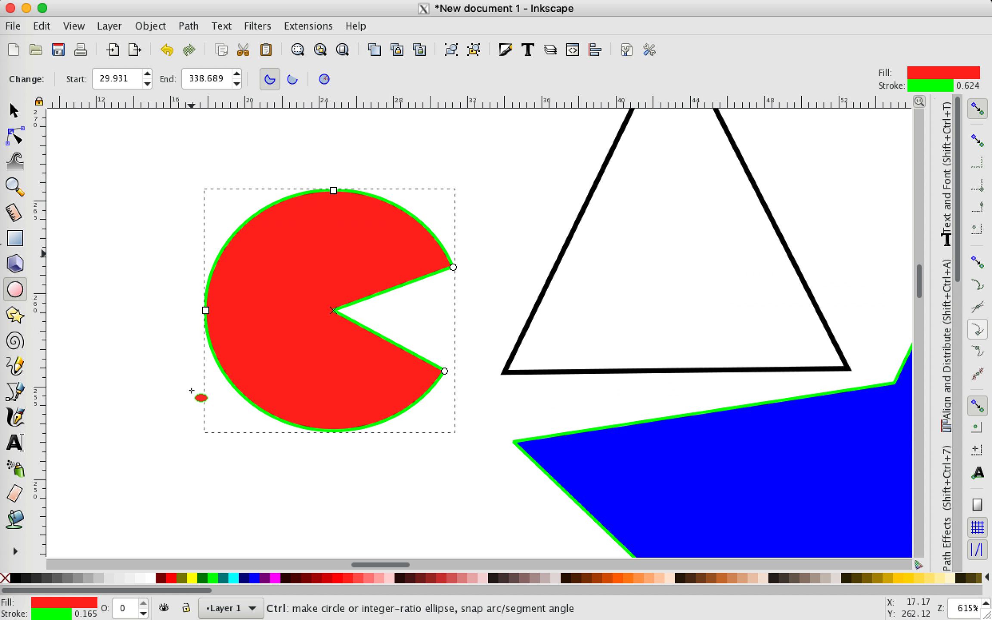
pyautogui.click(15, 392)
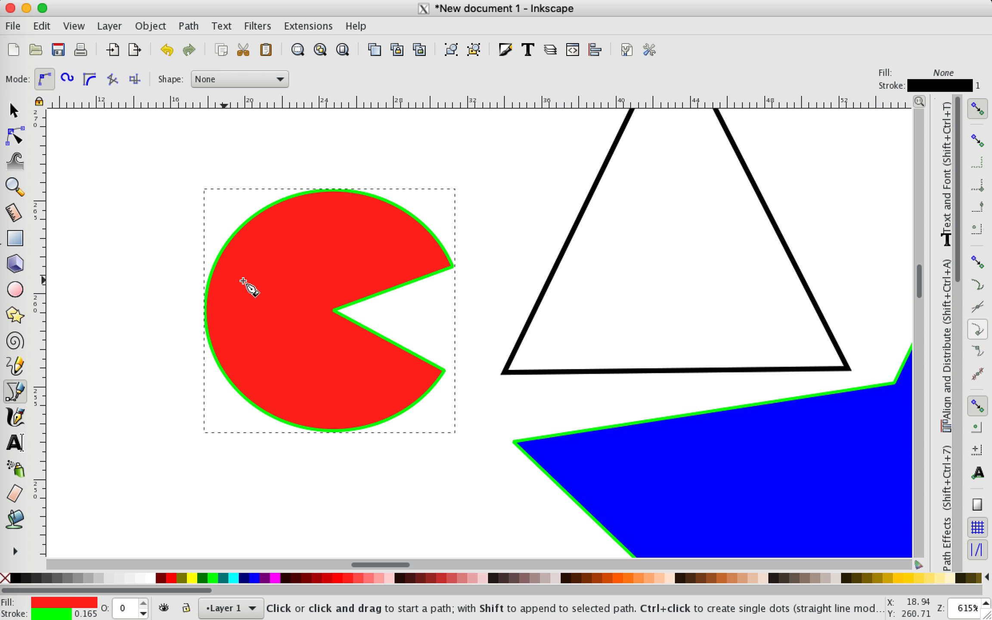
pyautogui.click(452, 265)
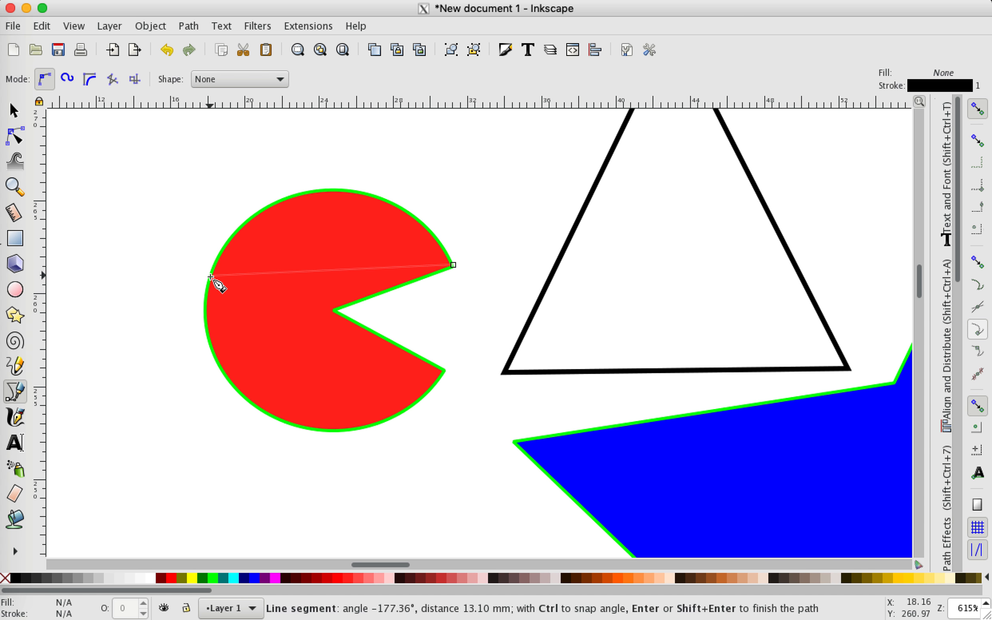
pyautogui.moveTo(208, 279); pyautogui.dragTo(338, 487)
pyautogui.moveTo(248, 469); pyautogui.dragTo(88, 470)
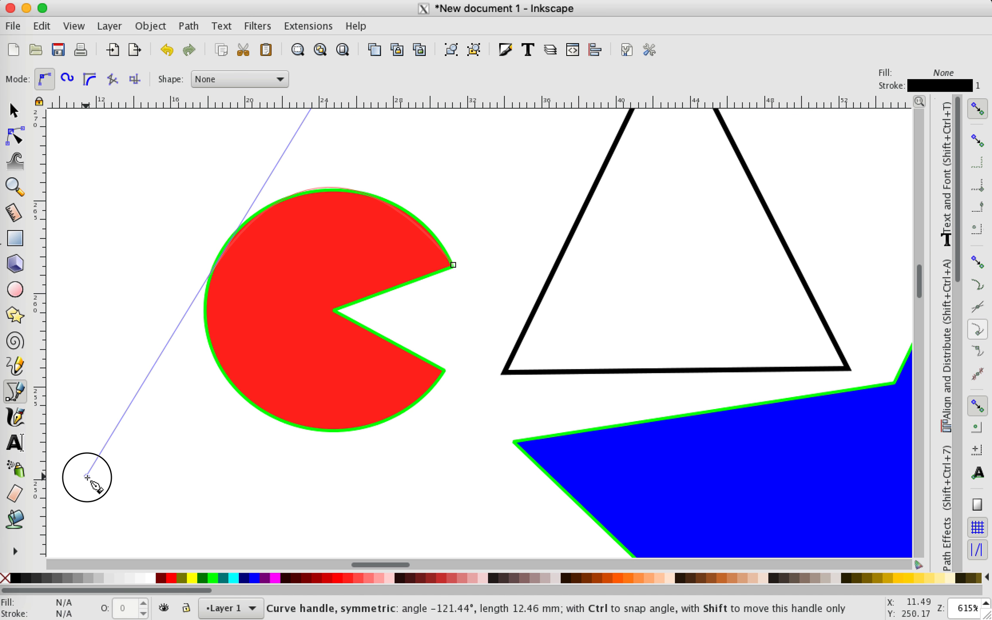
pyautogui.moveTo(99, 473); pyautogui.dragTo(82, 469)
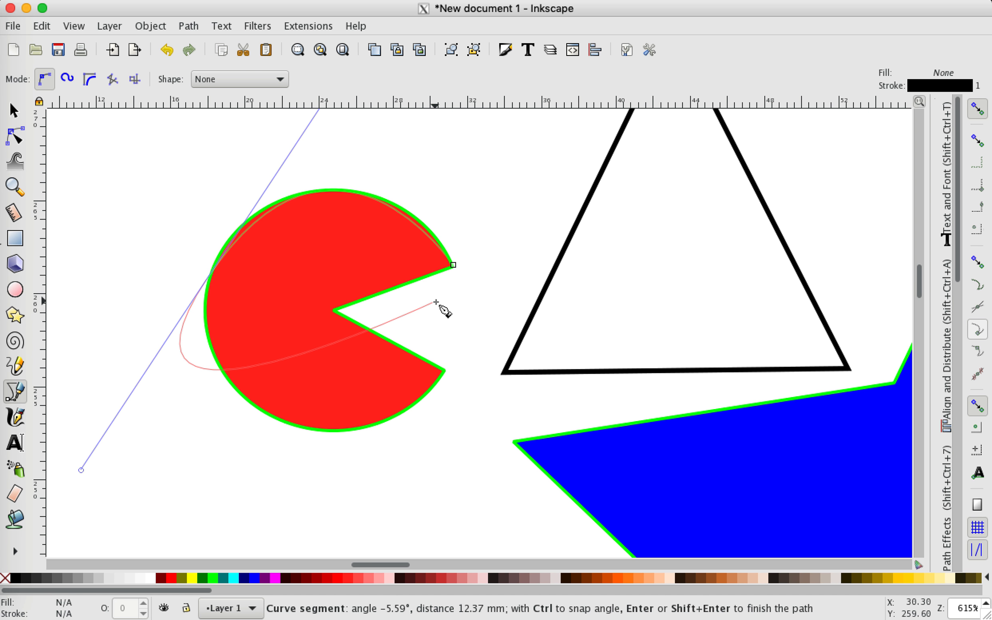
pyautogui.press('Return')
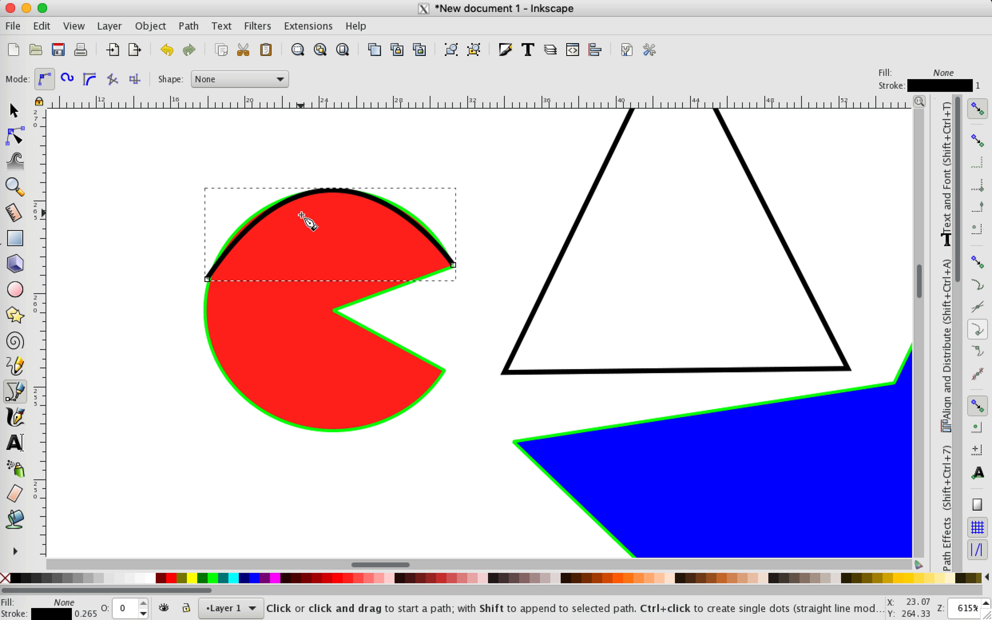
# Step: Adjust the arc's bend and its left node's handle with the node tool, and delete the arc
pyautogui.click(16, 137)
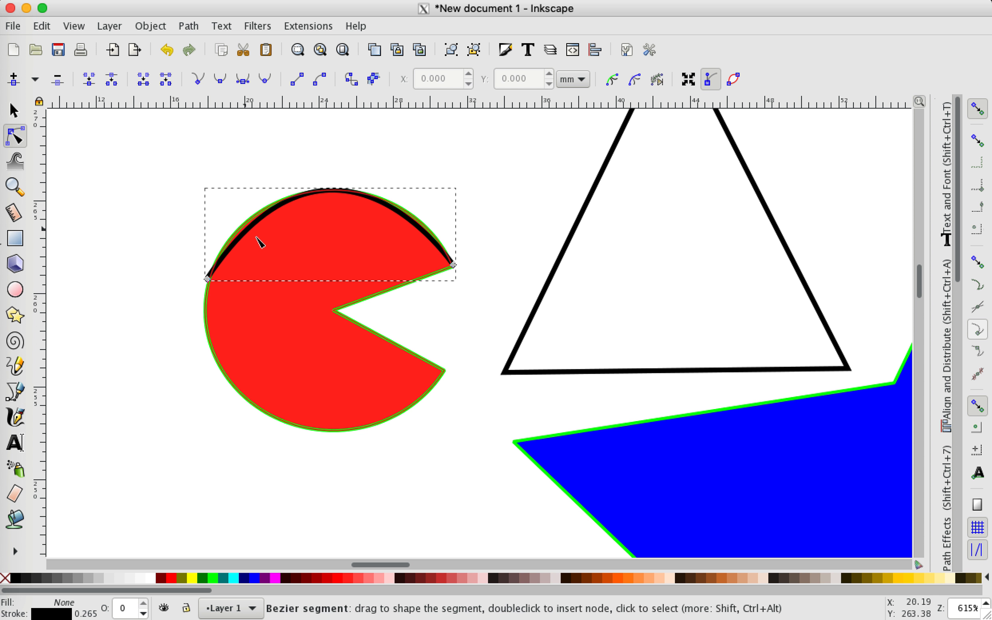
pyautogui.moveTo(249, 227)
pyautogui.mouseDown()
pyautogui.moveTo(244, 220)
pyautogui.moveTo(249, 228)
pyautogui.mouseUp()
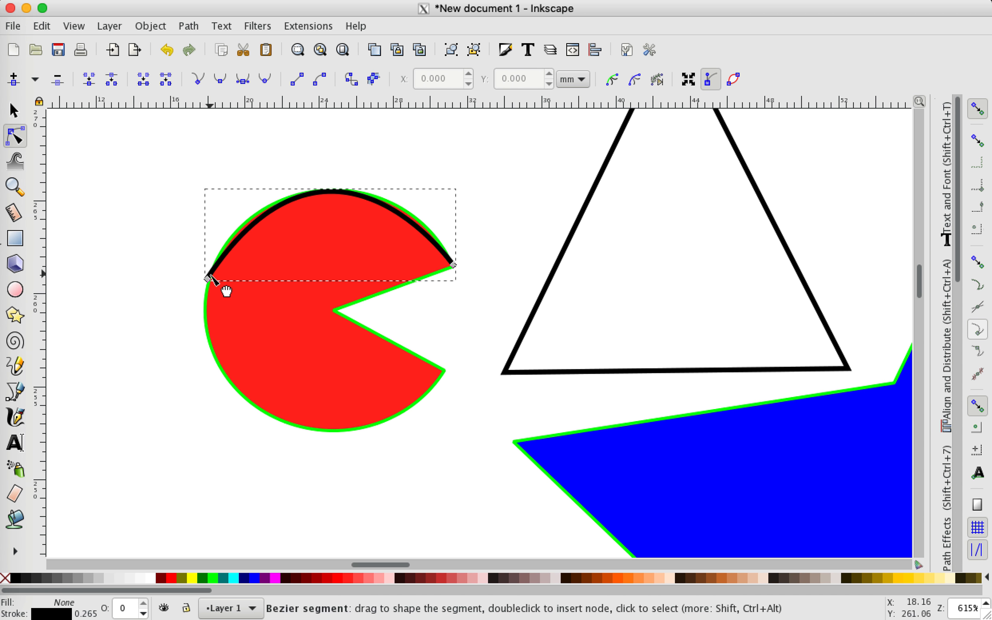
pyautogui.click(207, 279)
pyautogui.scroll(3, 251, 236)
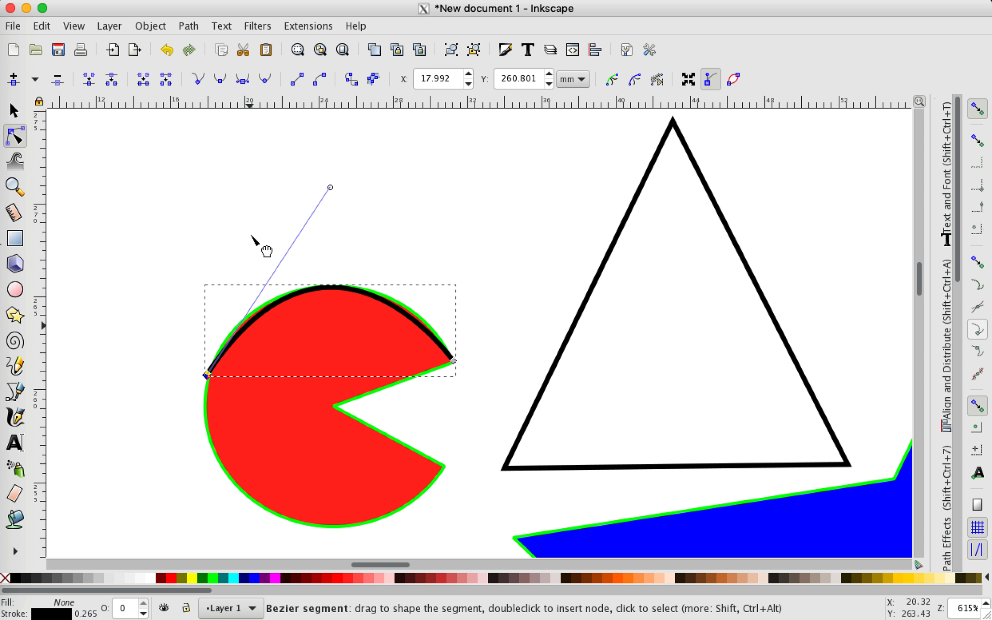
pyautogui.moveTo(329, 189); pyautogui.dragTo(319, 188)
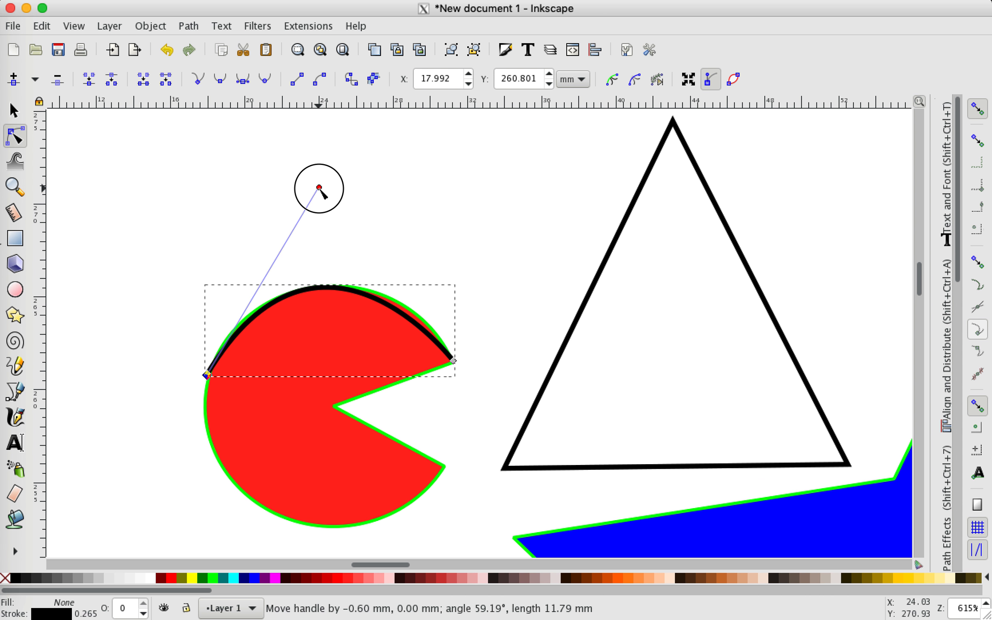
pyautogui.click(453, 361)
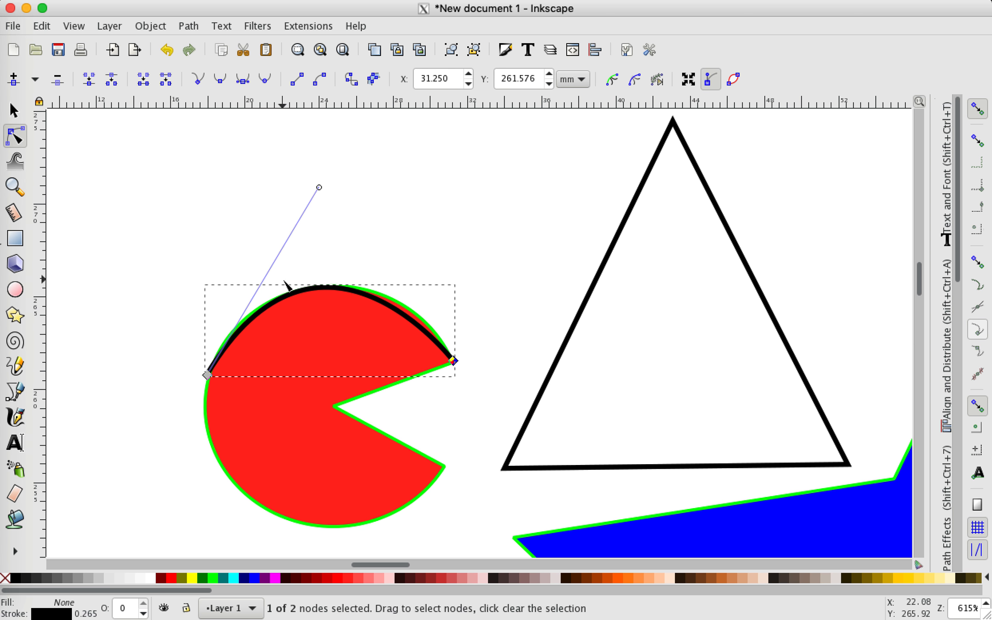
pyautogui.press('Delete')
# Step: Start a new Bezier path at the pie's upper mouth corner and try a segment straight to the lower mouth corner
pyautogui.click(15, 391)
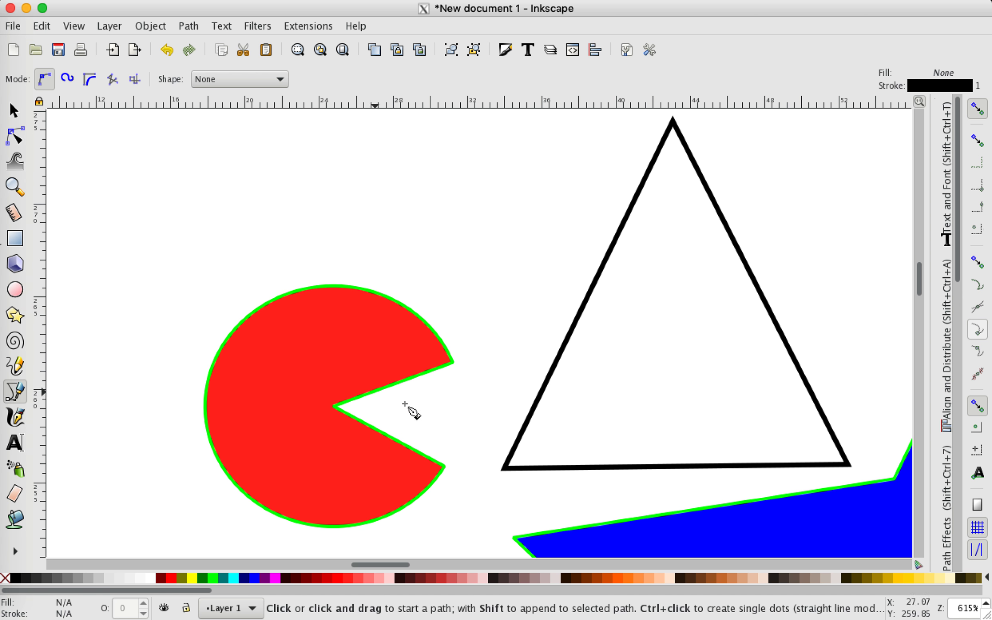
pyautogui.click(452, 363)
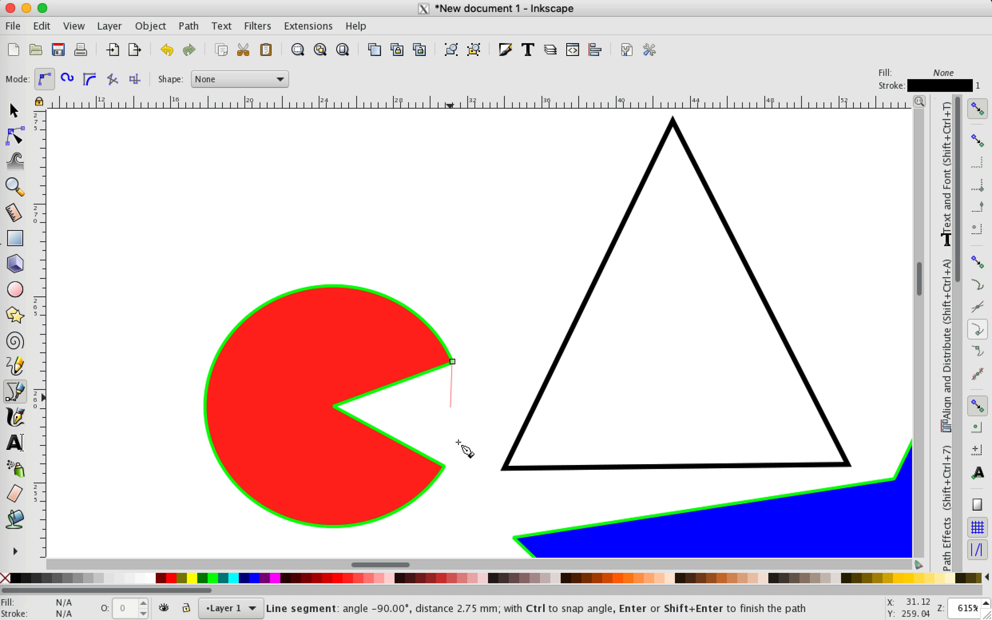
pyautogui.click(444, 468)
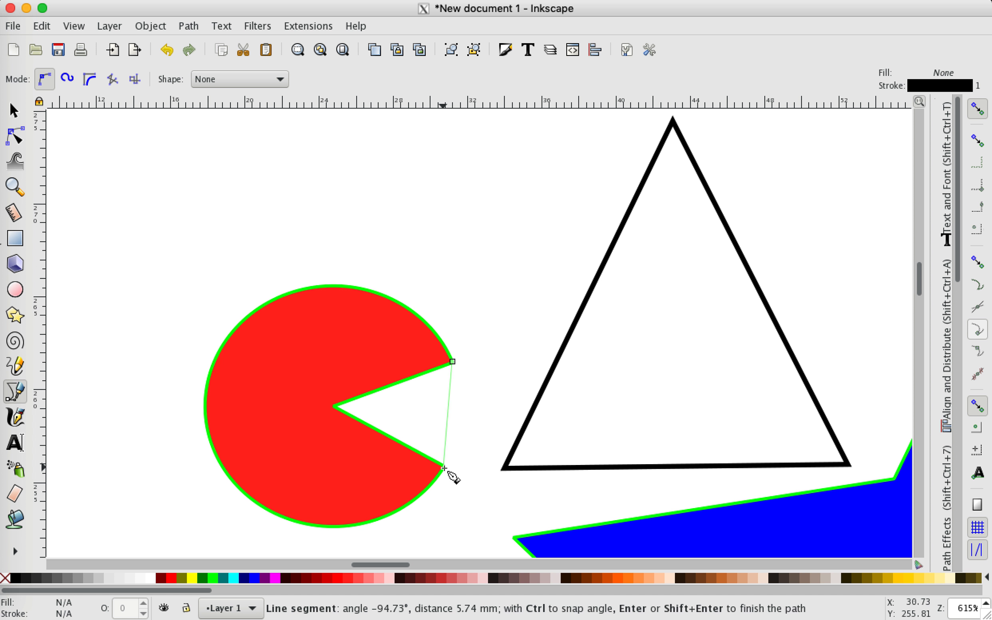
pyautogui.moveTo(444, 468); pyautogui.dragTo(594, 549)
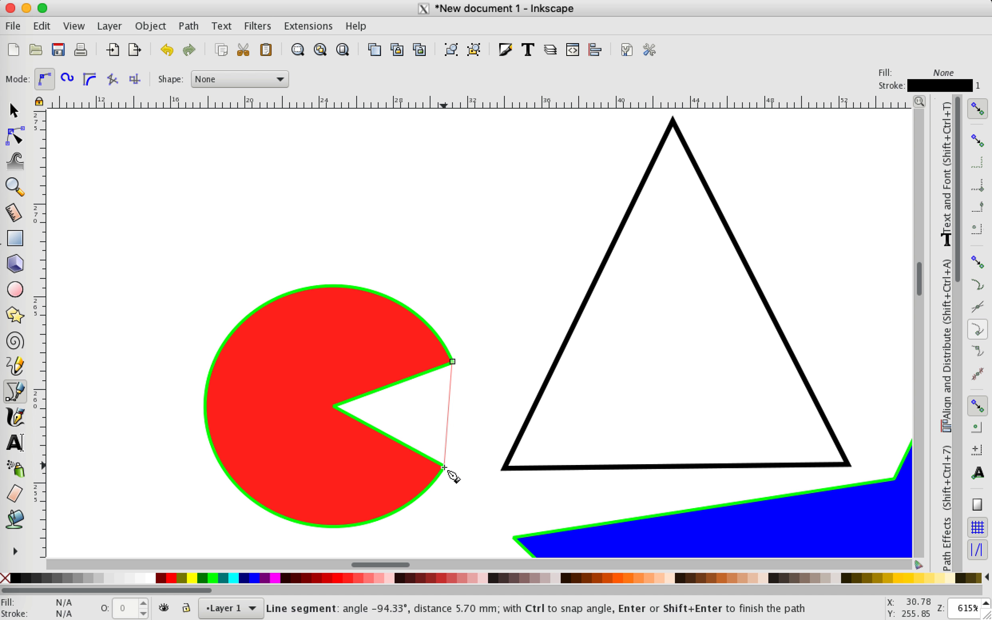
pyautogui.moveTo(444, 467)
pyautogui.mouseDown()
pyautogui.moveTo(496, 518)
pyautogui.moveTo(635, 555)
pyautogui.moveTo(764, 609)
pyautogui.moveTo(864, 614)
pyautogui.moveTo(820, 603)
pyautogui.moveTo(758, 548)
pyautogui.moveTo(586, 527)
pyautogui.moveTo(674, 538)
pyautogui.moveTo(503, 507)
pyautogui.moveTo(453, 477)
pyautogui.mouseUp()
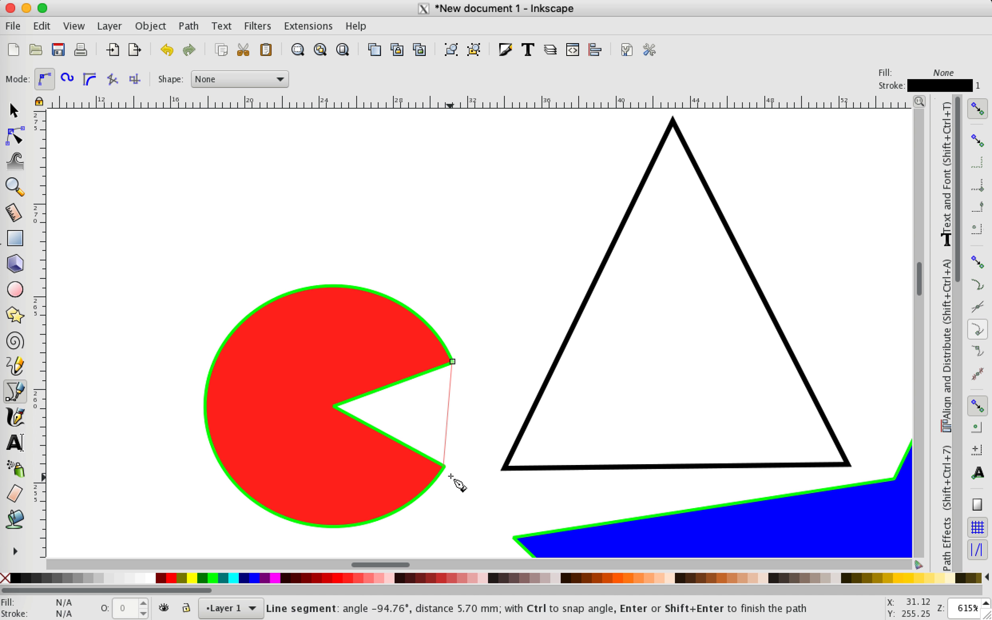
# Step: Trace the mouth through the pie's centre to its lower corner, add a curve to the bottom edge, and finish the open path
pyautogui.click(334, 406)
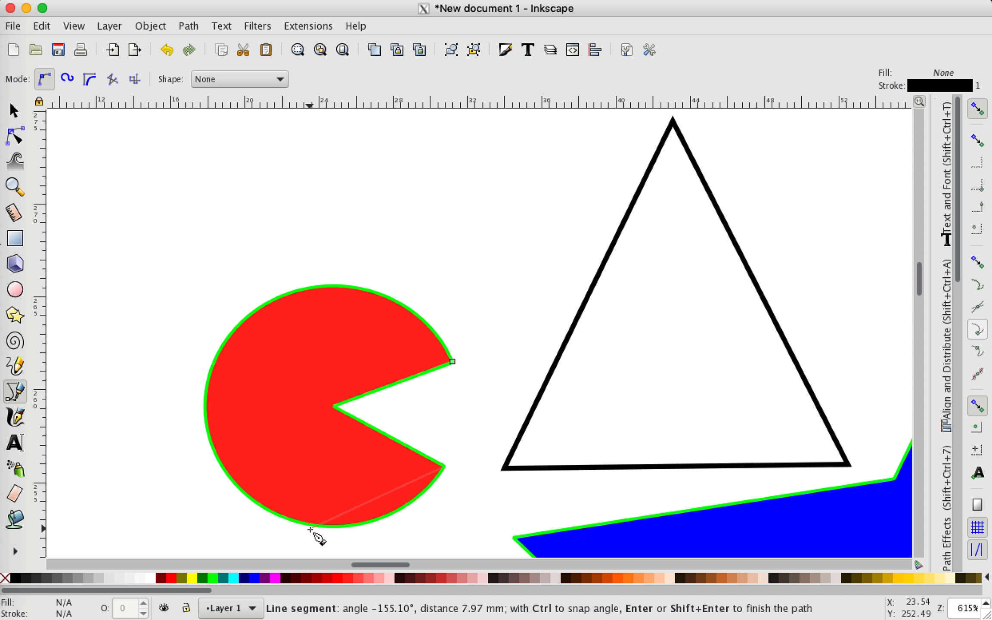
pyautogui.moveTo(307, 524)
pyautogui.mouseDown()
pyautogui.moveTo(248, 489)
pyautogui.moveTo(215, 499)
pyautogui.mouseUp()
pyautogui.press('Return')
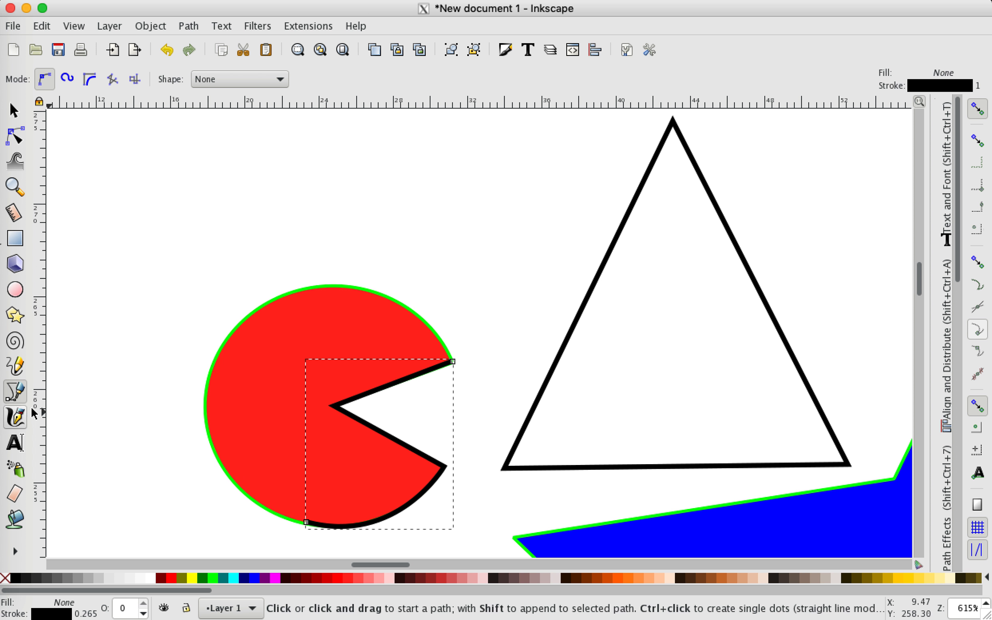
# Step: Continue the path with curved segments around the pie's left side and over its top, closing it at the starting node
pyautogui.click(307, 523)
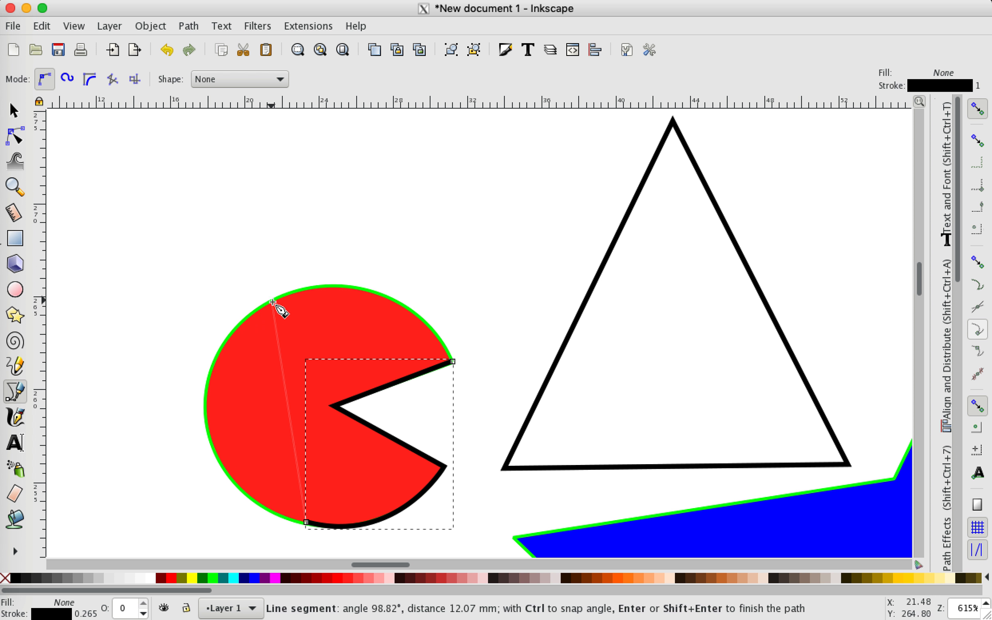
pyautogui.moveTo(254, 308)
pyautogui.mouseDown()
pyautogui.moveTo(325, 305)
pyautogui.moveTo(420, 158)
pyautogui.moveTo(406, 151)
pyautogui.moveTo(384, 163)
pyautogui.mouseUp()
pyautogui.press('Return')
pyautogui.click(255, 307)
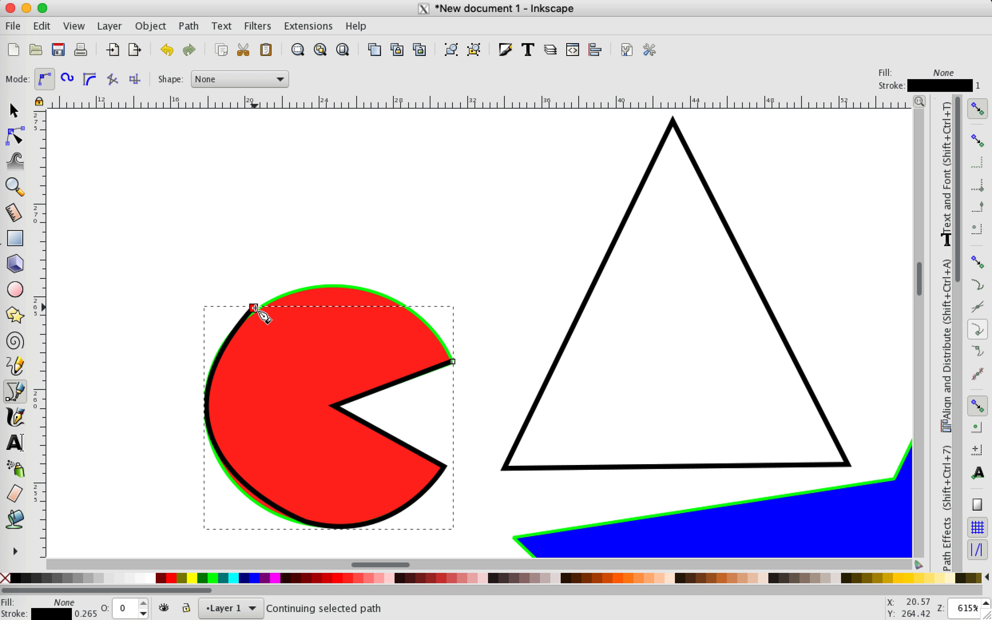
pyautogui.moveTo(453, 362); pyautogui.dragTo(524, 485)
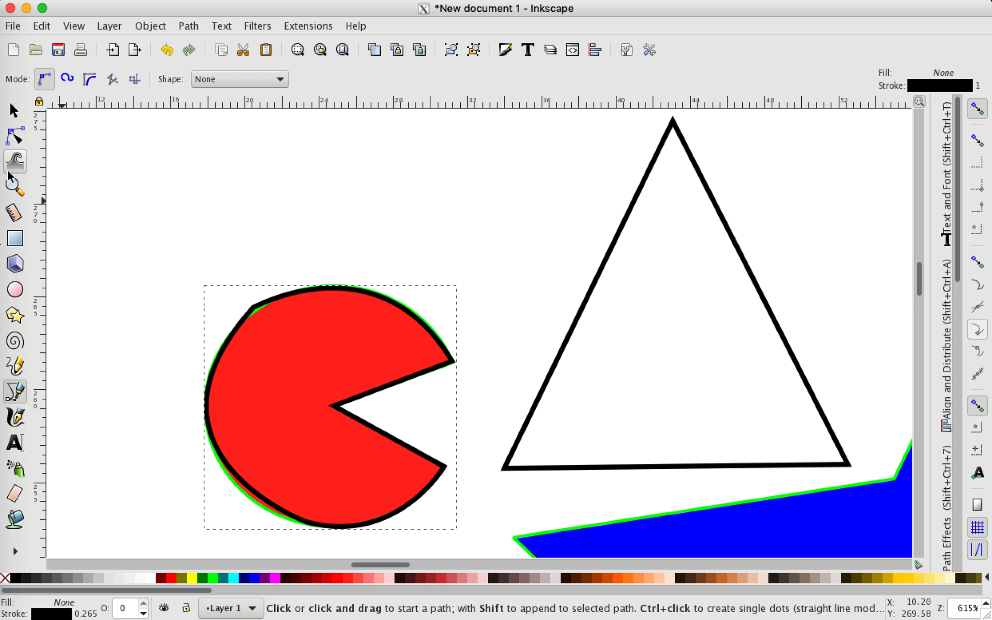
# Step: Shift the traced outline's upper-left node slightly down and adjust its curve handle to refine the left side
pyautogui.click(15, 137)
pyautogui.moveTo(253, 308)
pyautogui.mouseDown()
pyautogui.moveTo(259, 320)
pyautogui.moveTo(253, 313)
pyautogui.mouseUp()
pyautogui.moveTo(127, 462)
pyautogui.mouseDown()
pyautogui.moveTo(143, 452)
pyautogui.moveTo(128, 457)
pyautogui.moveTo(122, 445)
pyautogui.mouseUp()
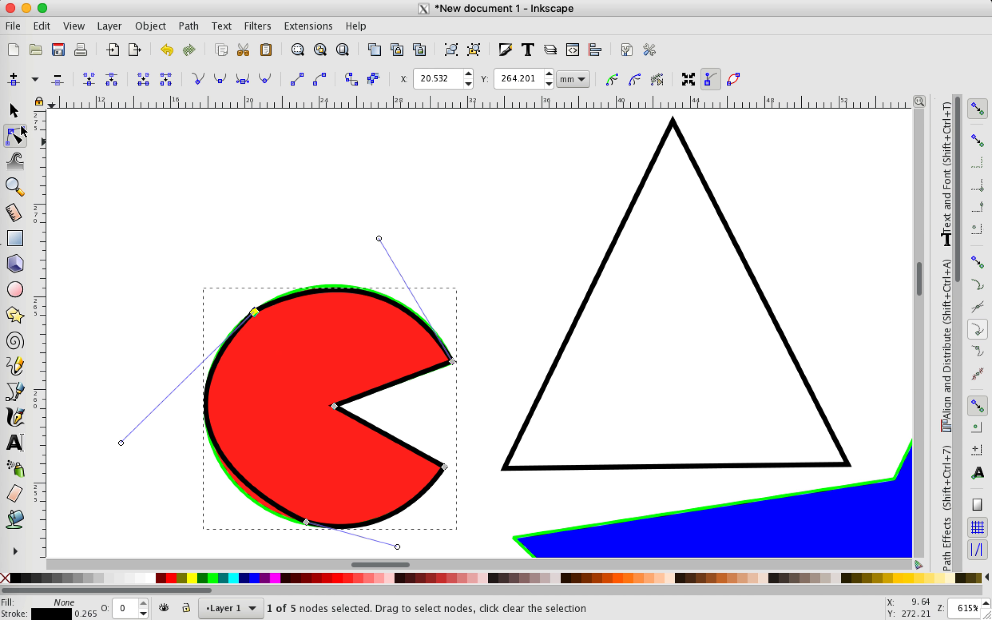
# Step: Move the red pie off the traced outline and delete it
pyautogui.click(11, 106)
pyautogui.moveTo(383, 389); pyautogui.dragTo(617, 179)
pyautogui.press('Delete')
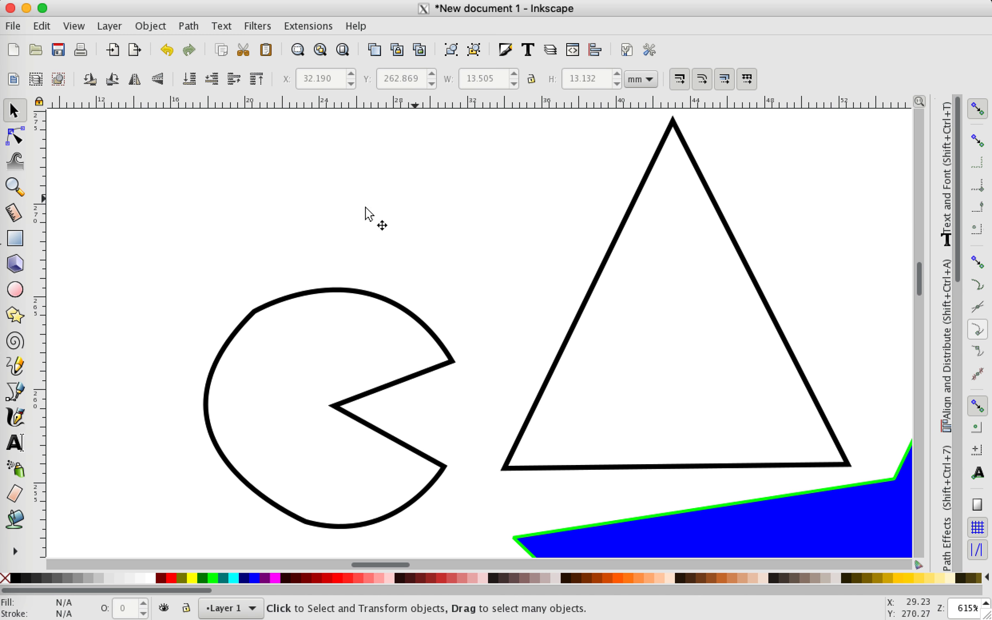
# Step: Try lime and fuchsia fills on the traced pie outline and settle on pale pink
pyautogui.click(260, 316)
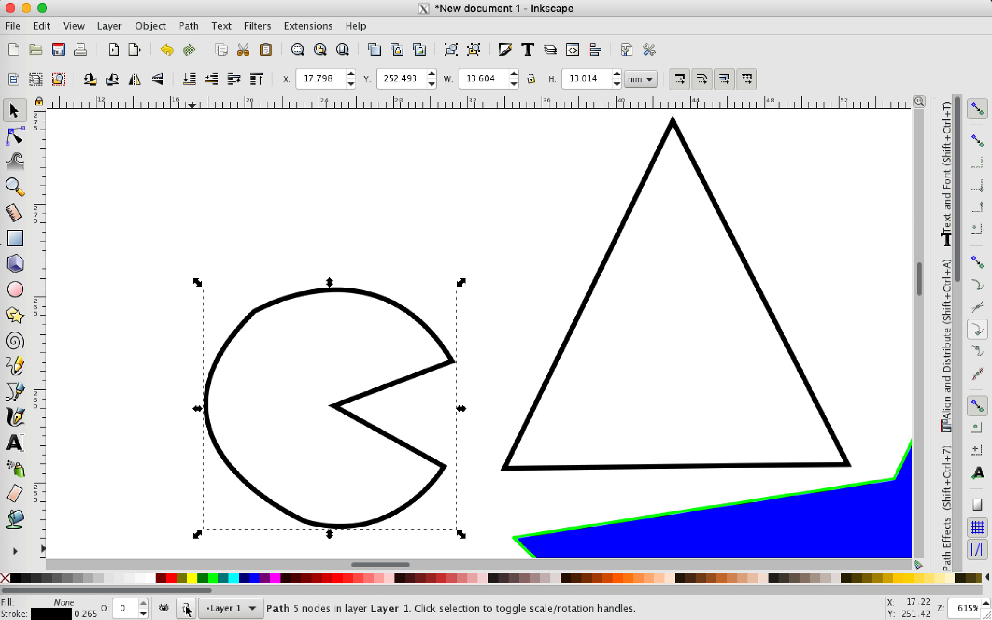
pyautogui.click(212, 580)
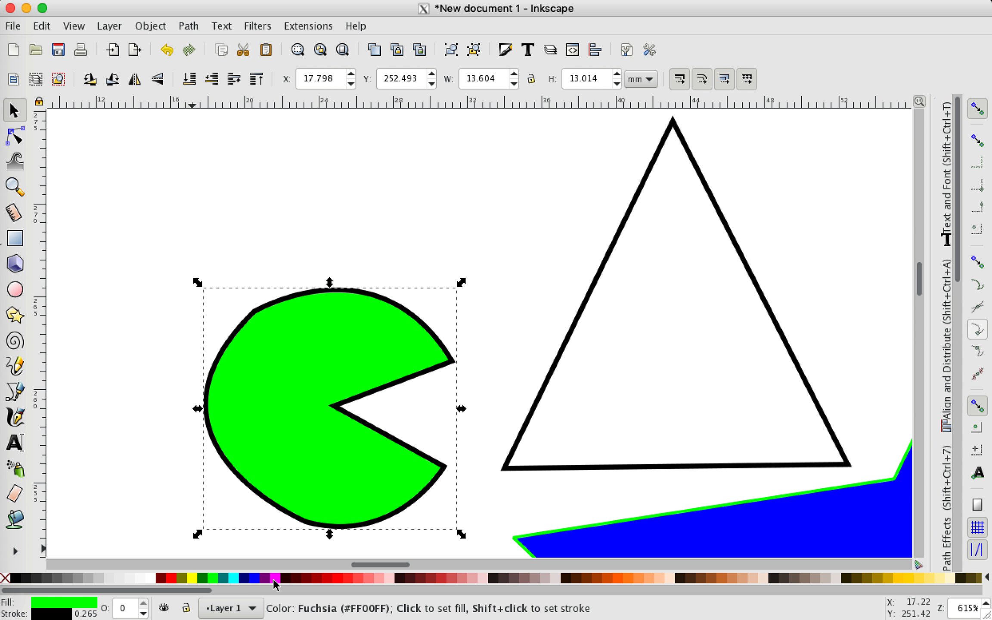
pyautogui.click(274, 578)
pyautogui.click(389, 578)
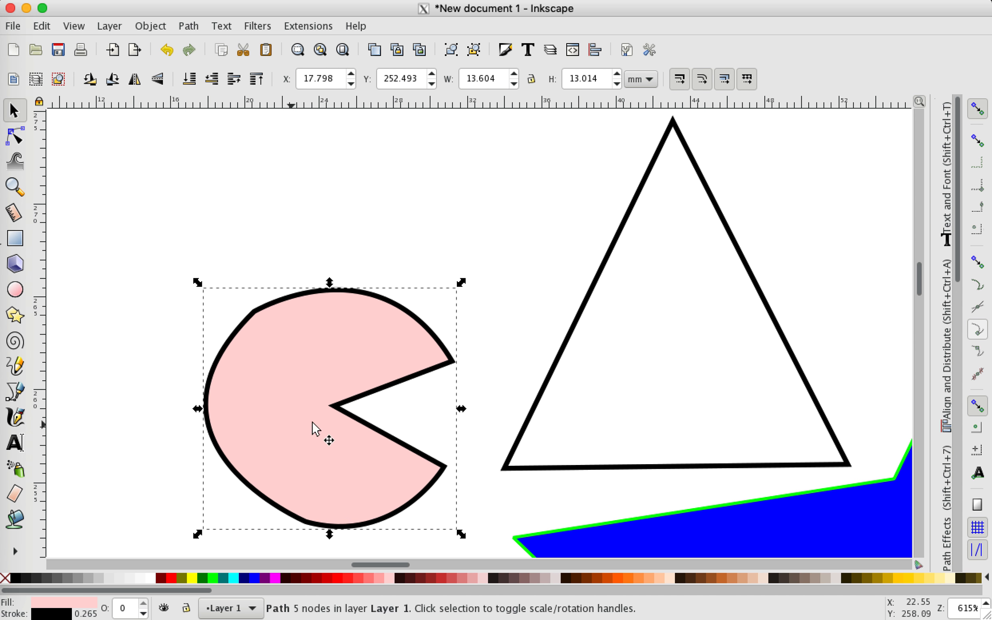
# Step: Delete the pink traced pie shape
pyautogui.scroll(5, 337, 428)
pyautogui.scroll(-7, 339, 430)
pyautogui.press('Delete')
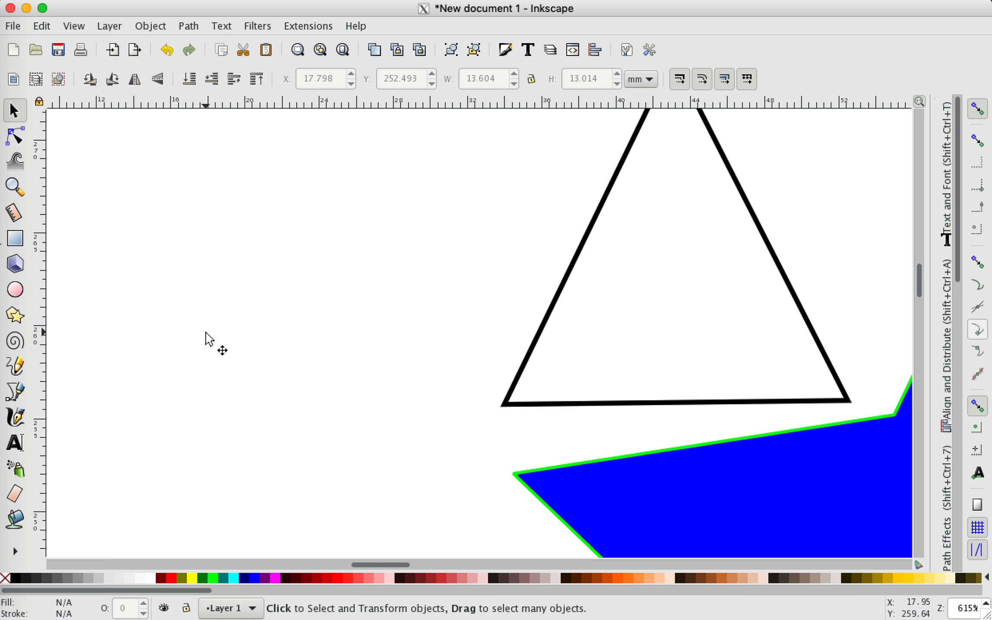
# Step: Draw a Bezier line about 21 mm long with the Ellipse shape along the triangle's left edge and fill it blue
pyautogui.click(23, 395)
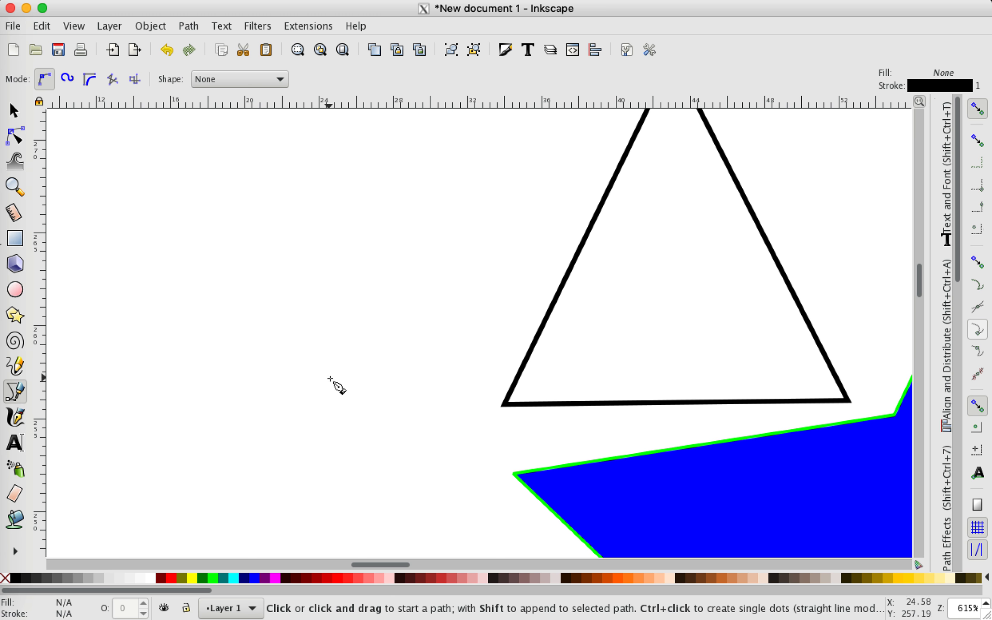
pyautogui.scroll(3, 333, 382)
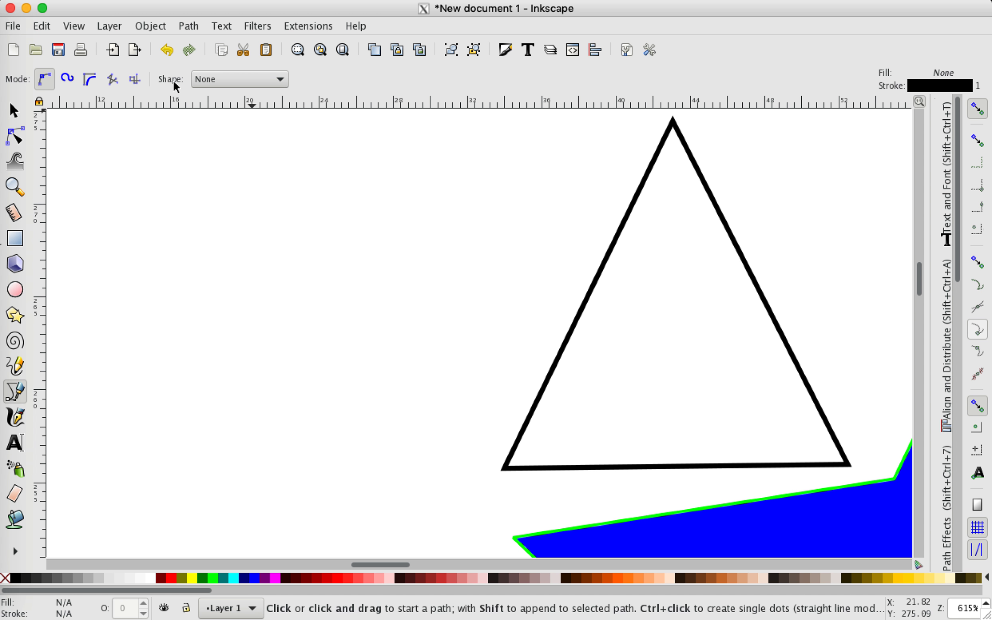
pyautogui.click(197, 78)
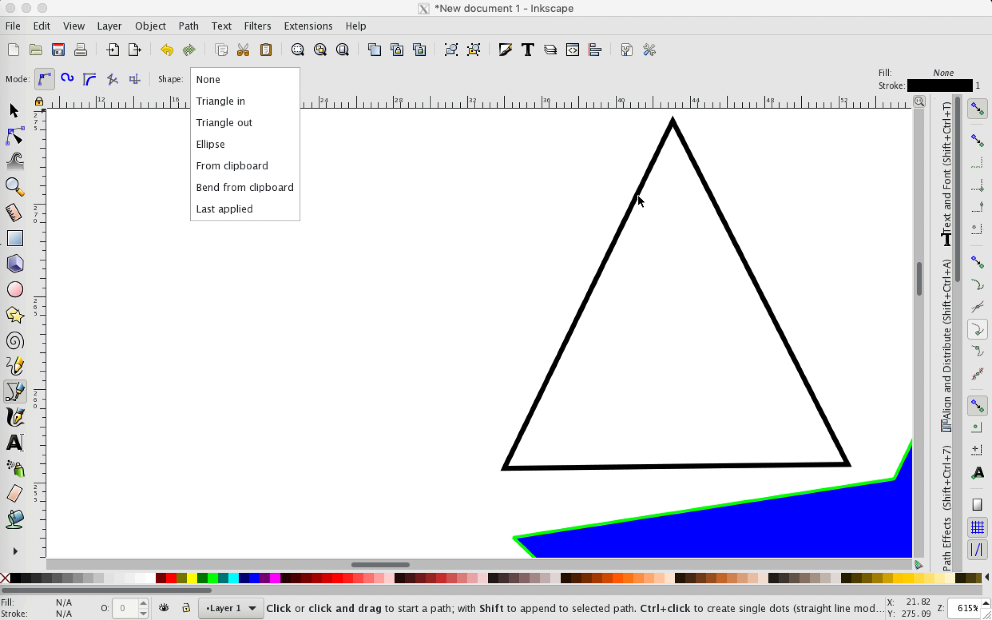
pyautogui.click(233, 146)
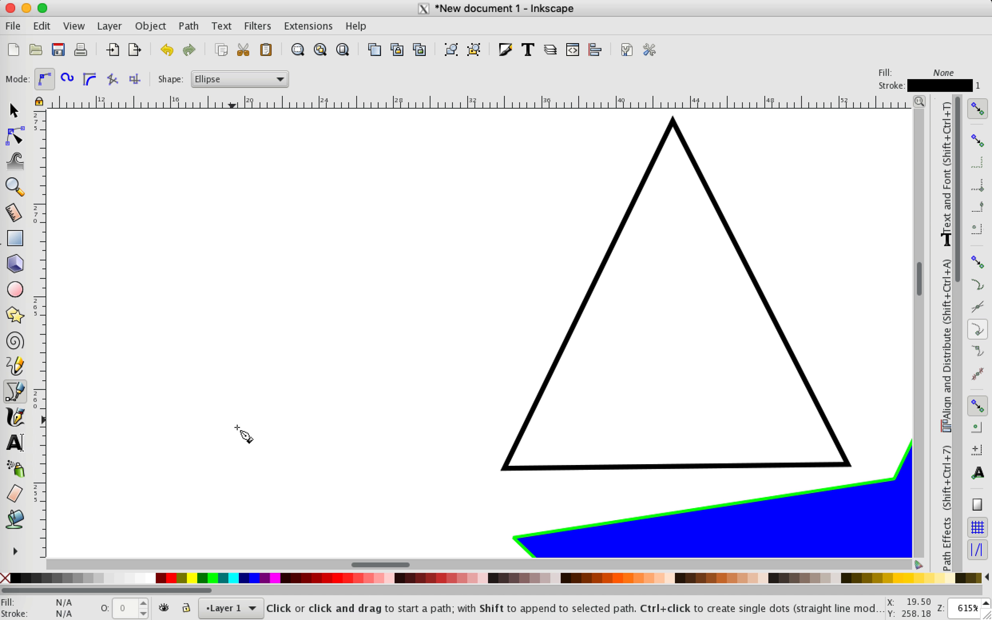
pyautogui.click(488, 466)
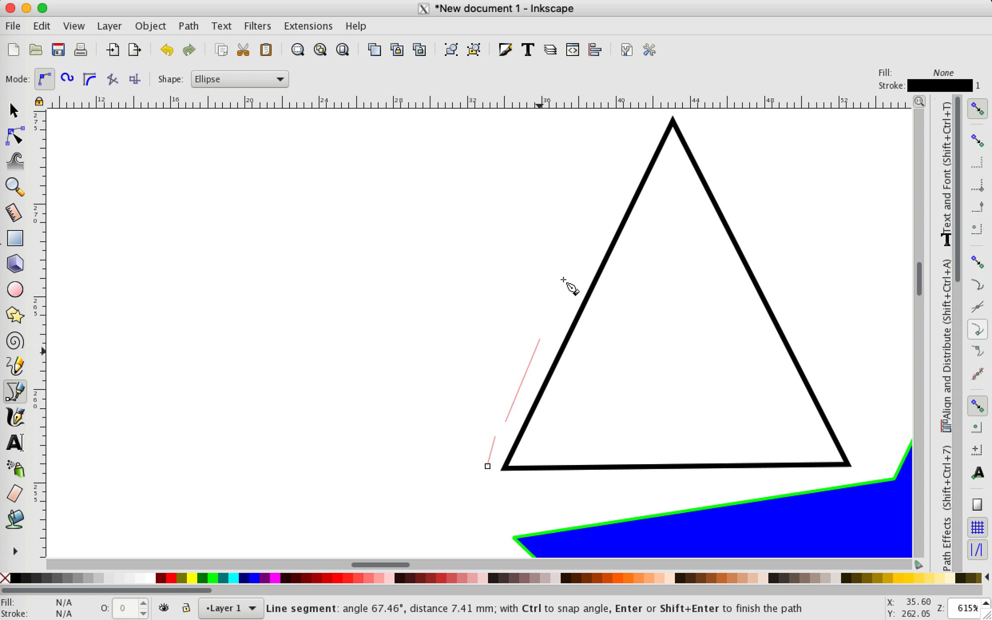
pyautogui.click(659, 117)
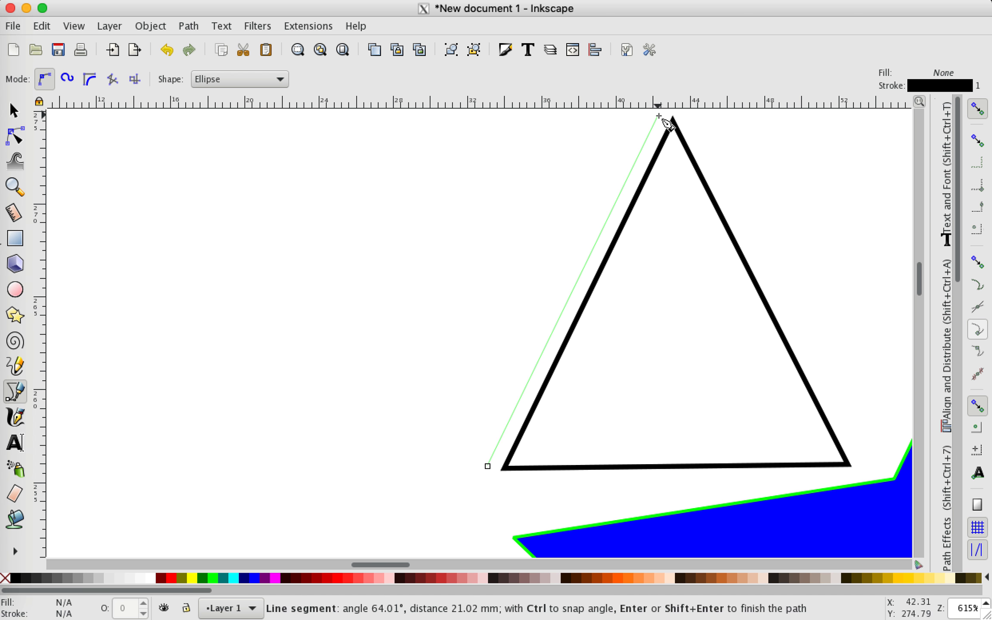
pyautogui.press('Return')
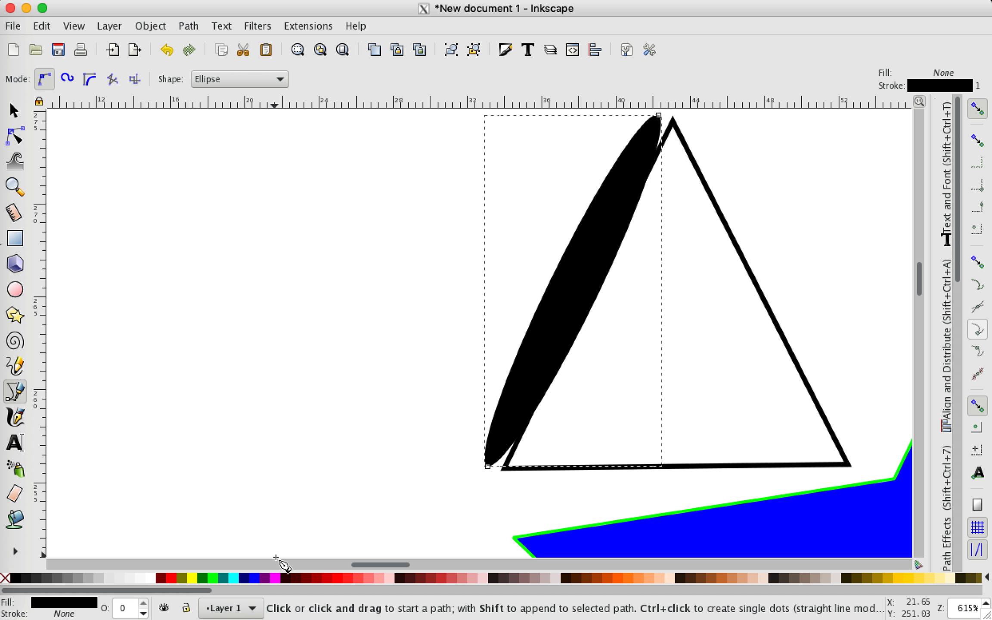
pyautogui.click(256, 579)
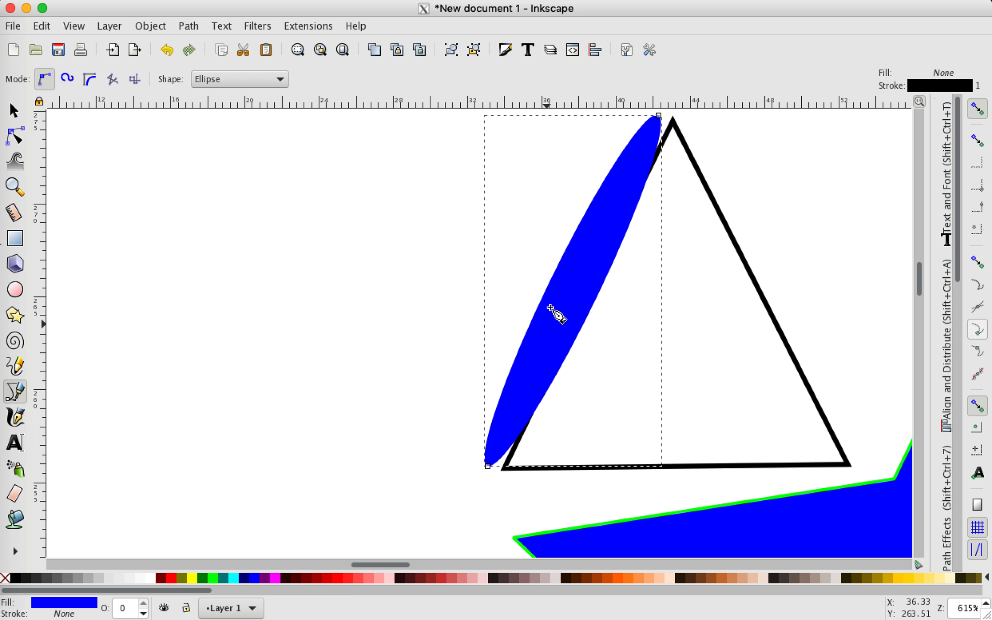
# Step: Edit the blue ellipse shape's nodes: shift its upper end about 2 mm left, bow it into an arc and thin its width
pyautogui.click(16, 136)
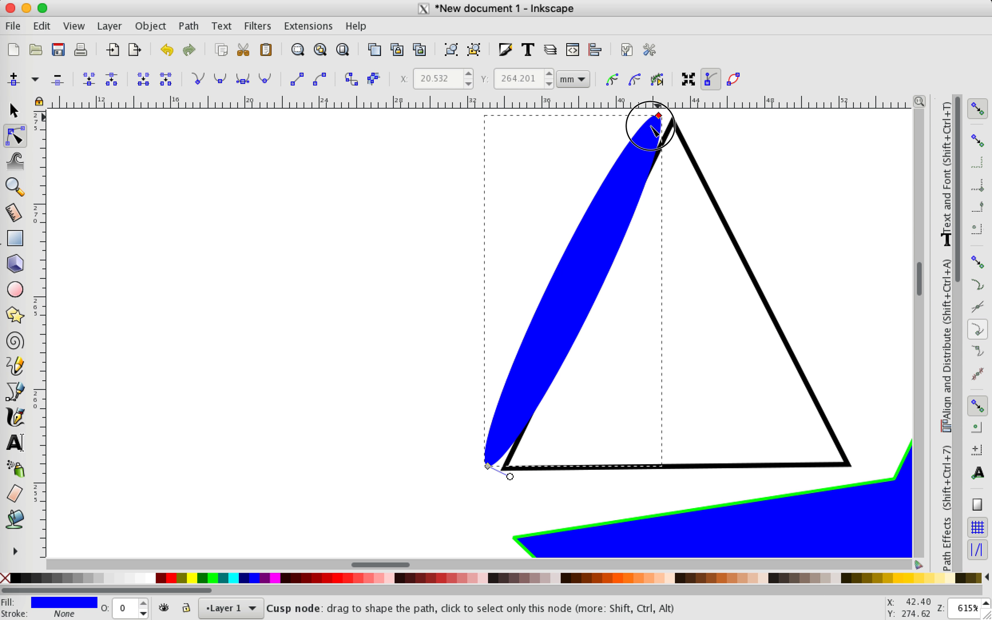
pyautogui.moveTo(659, 116); pyautogui.dragTo(632, 115)
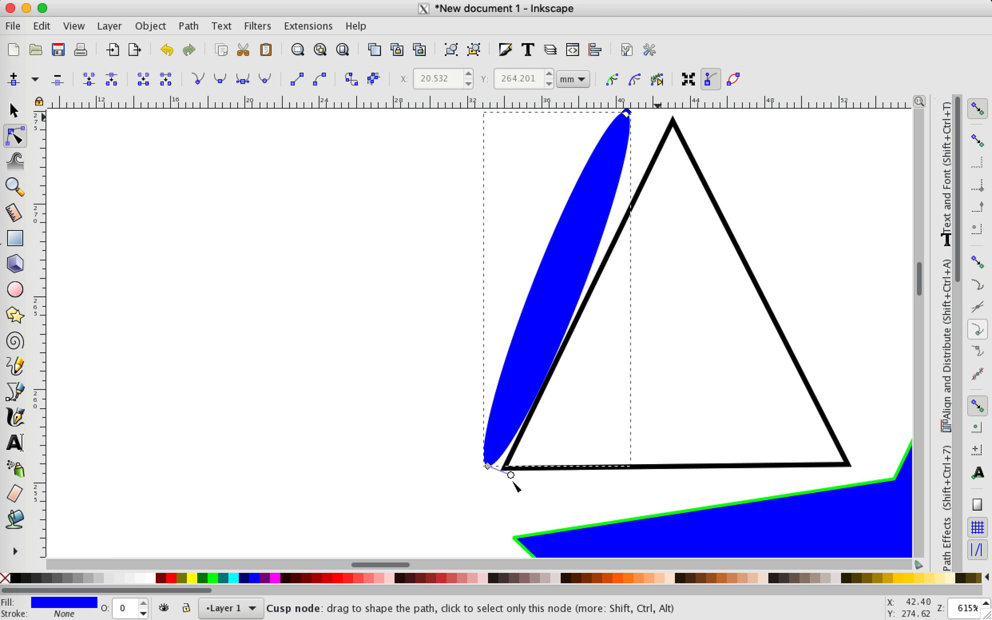
pyautogui.moveTo(511, 476)
pyautogui.mouseDown()
pyautogui.moveTo(495, 470)
pyautogui.moveTo(580, 493)
pyautogui.moveTo(581, 503)
pyautogui.moveTo(496, 469)
pyautogui.mouseUp()
pyautogui.click(555, 287)
pyautogui.moveTo(557, 289); pyautogui.dragTo(531, 280)
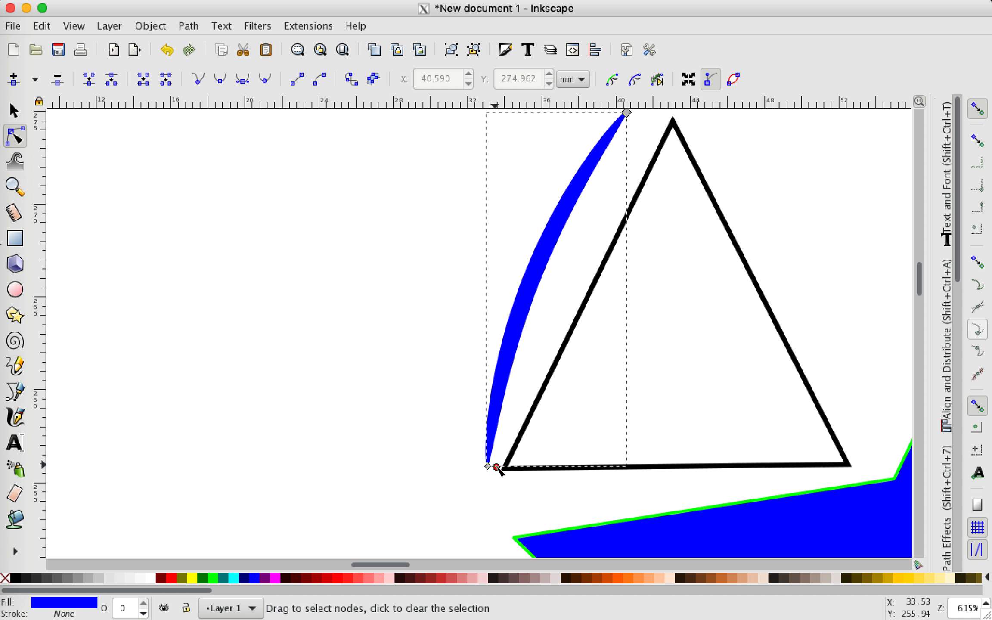
pyautogui.moveTo(498, 467); pyautogui.dragTo(490, 466)
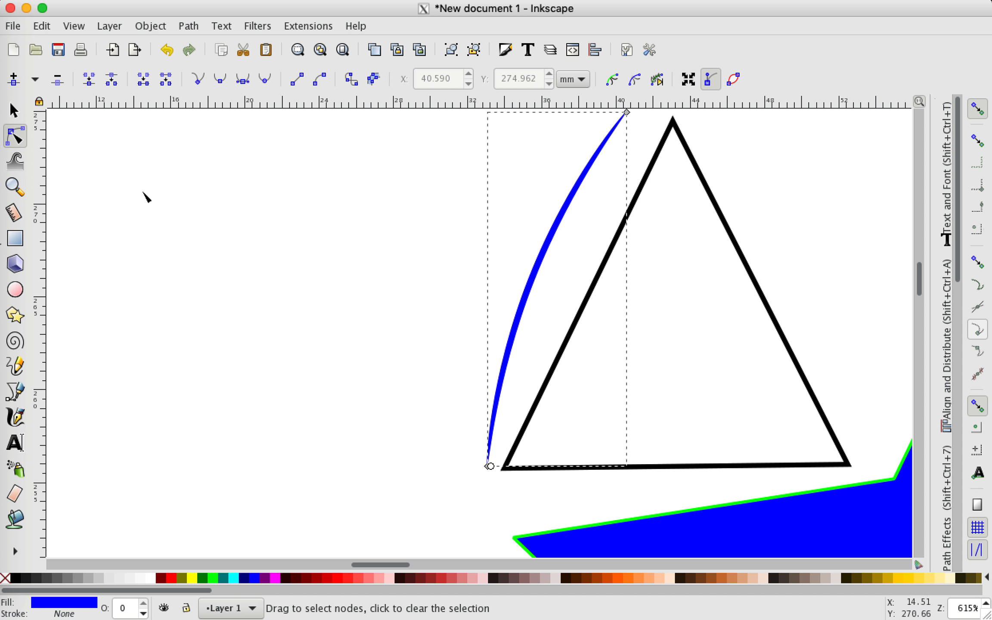
# Step: Delete the thin blue arc and the black triangle outline
pyautogui.press('s')
pyautogui.press('Delete')
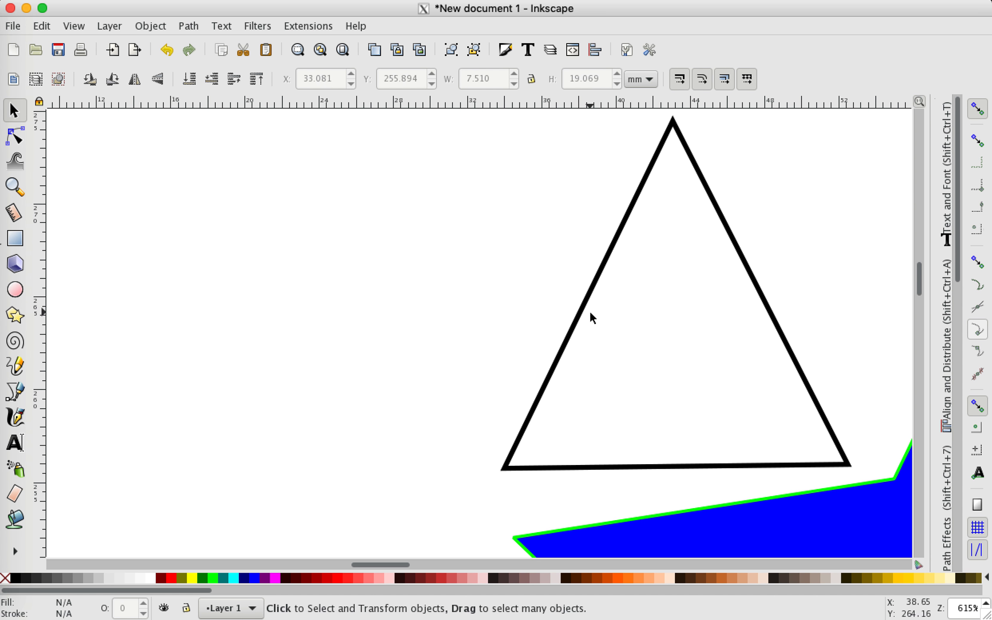
pyautogui.click(579, 313)
pyautogui.press('Delete')
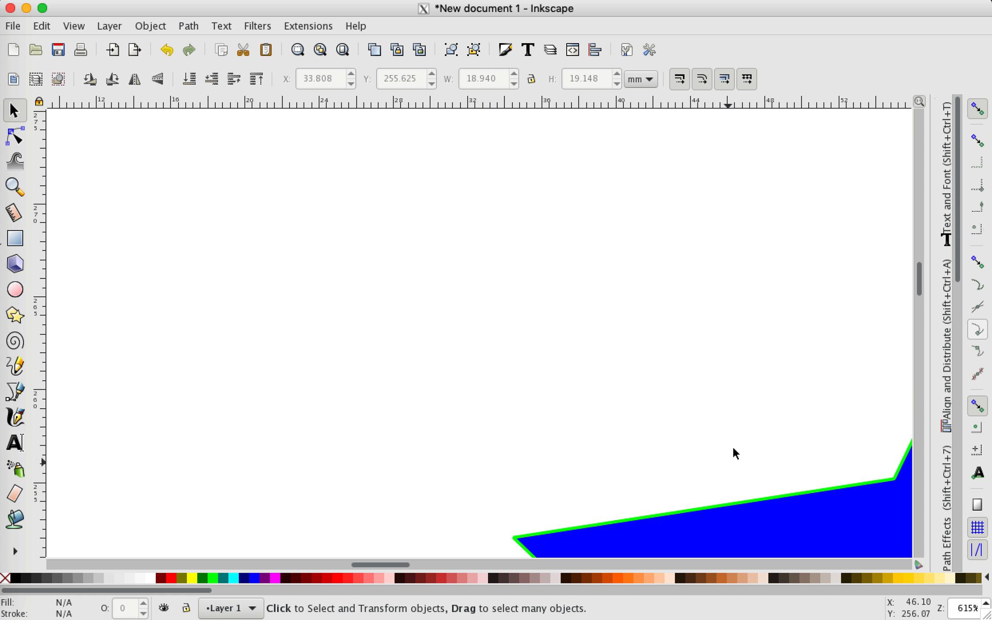
# Step: Shrink the blue star to about 25 mm wide about its centre and delete it
pyautogui.scroll(-10, 735, 453)
pyautogui.hscroll(10, 734, 452)
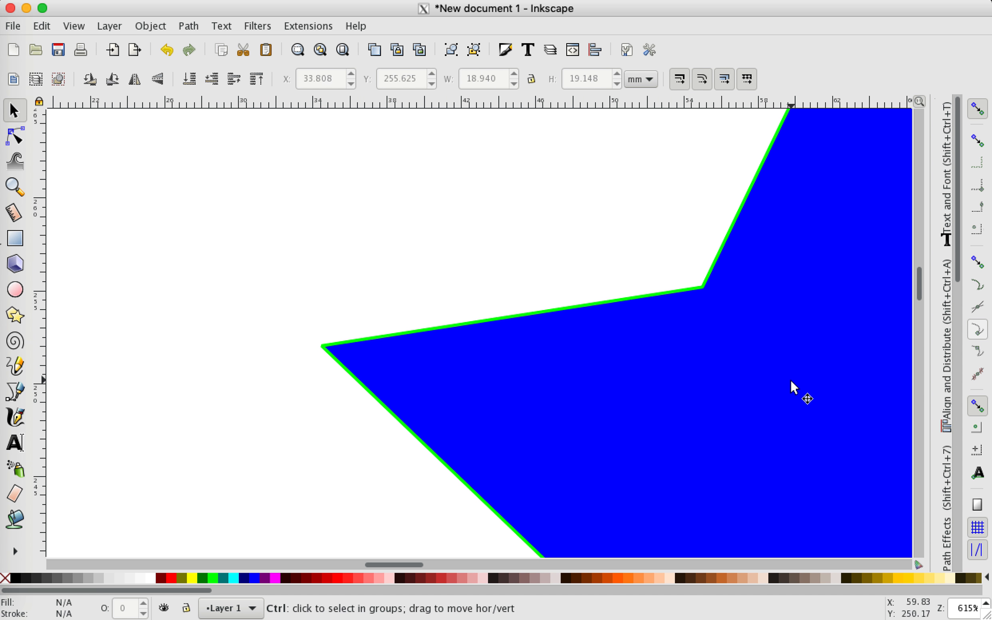
pyautogui.keyDown('ctrl'); pyautogui.scroll(-7, 791, 381); pyautogui.keyUp('ctrl')
pyautogui.click(811, 404)
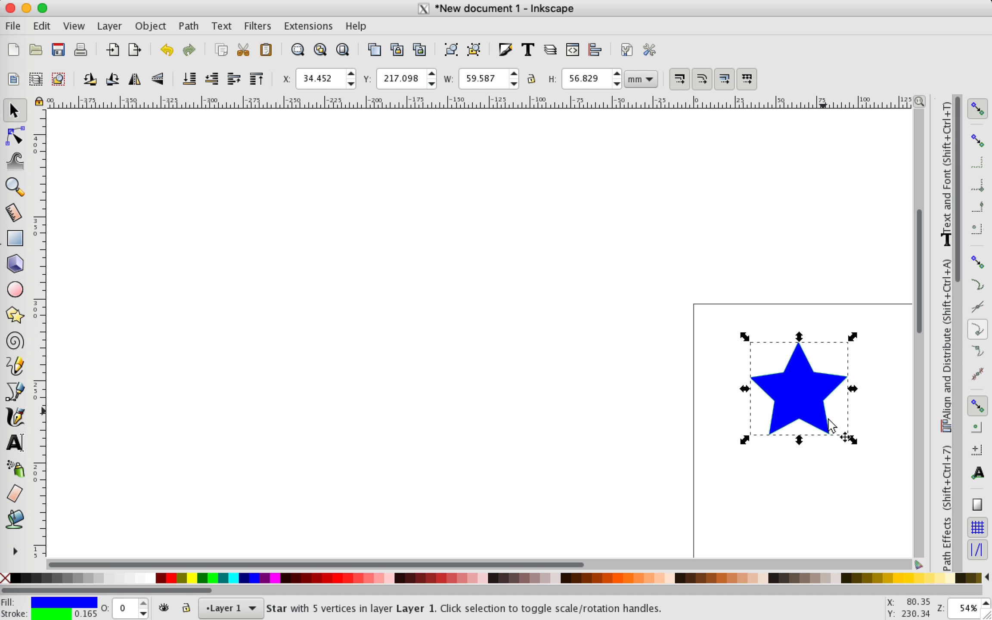
pyautogui.moveTo(854, 442); pyautogui.dragTo(825, 416)
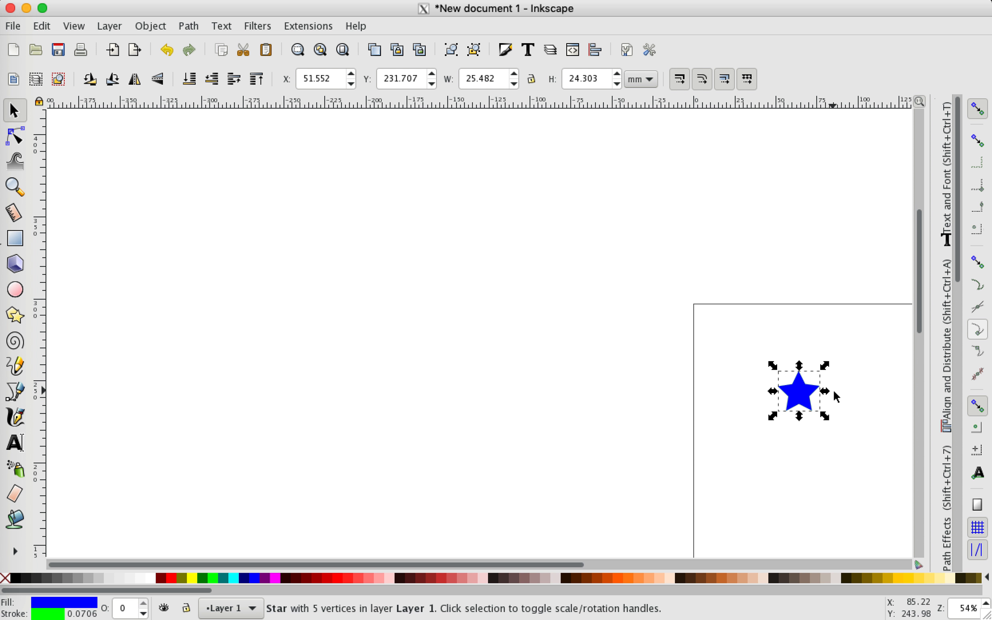
pyautogui.press('Delete')
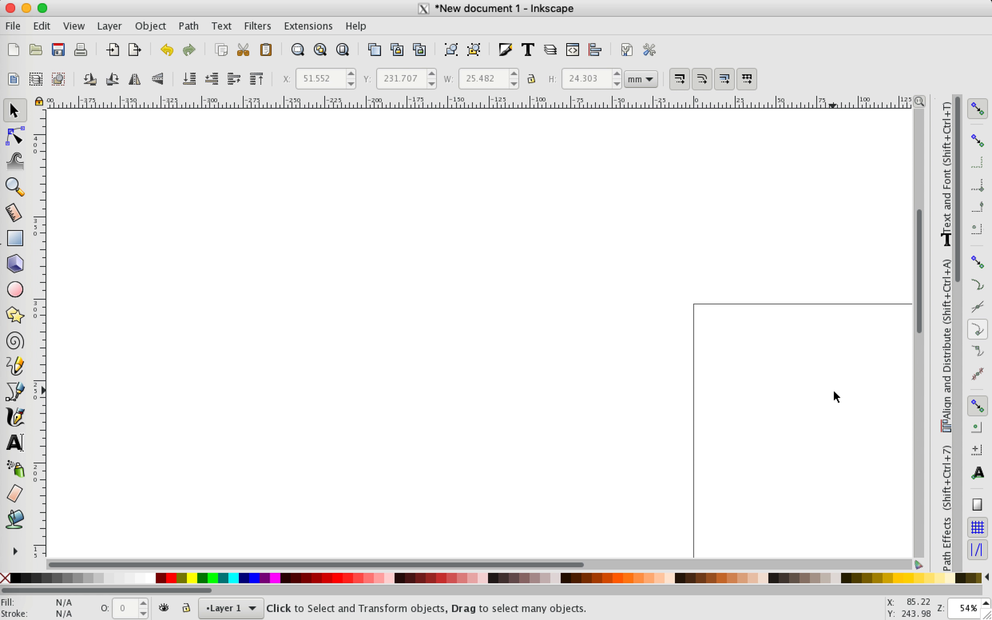
# Step: Draw an arched calligraphy stroke about 100 mm wide across the upper half of the page
pyautogui.click(16, 417)
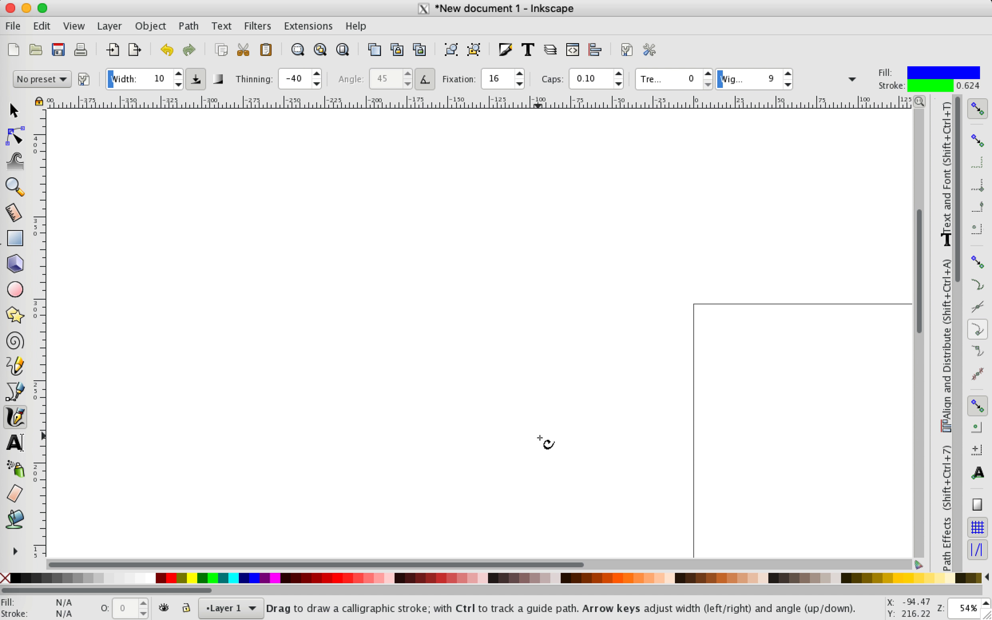
pyautogui.hscroll(5, 629, 417)
pyautogui.scroll(-2, 629, 416)
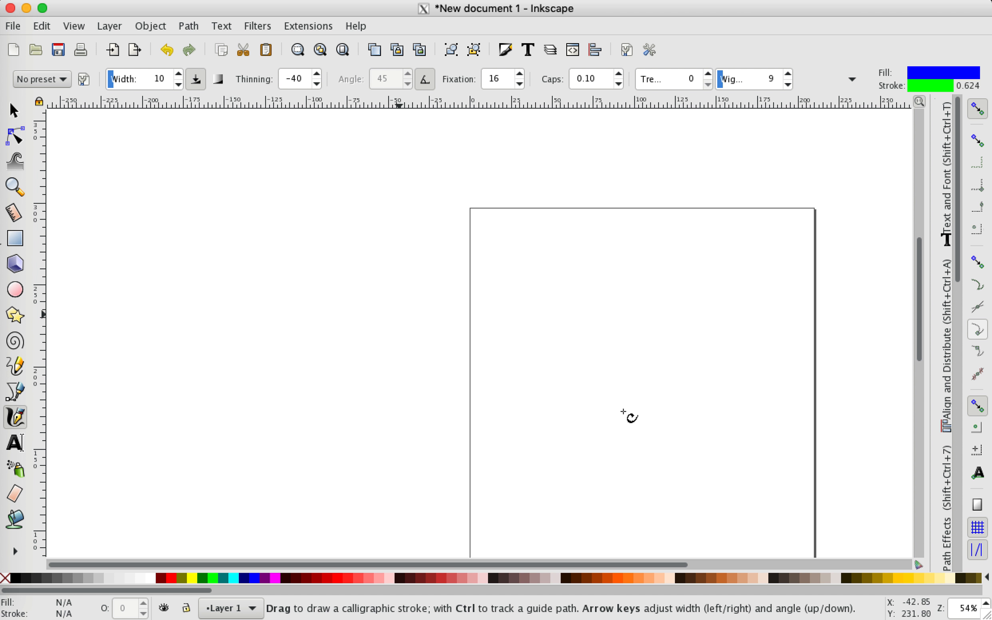
pyautogui.scroll(1, 629, 416)
pyautogui.scroll(2, 629, 417)
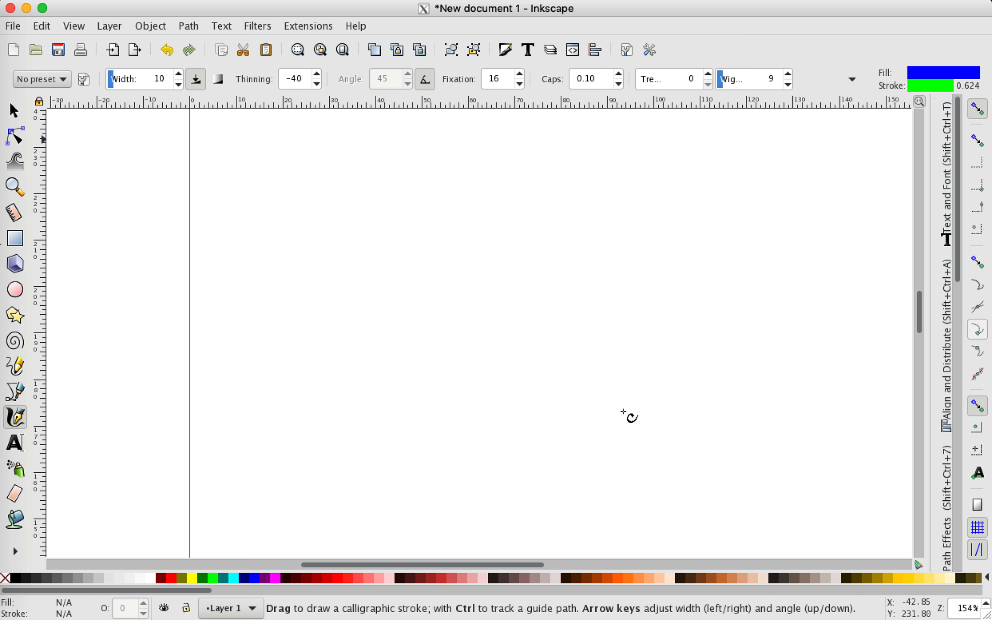
pyautogui.scroll(-1, 629, 417)
pyautogui.scroll(-1, 560, 367)
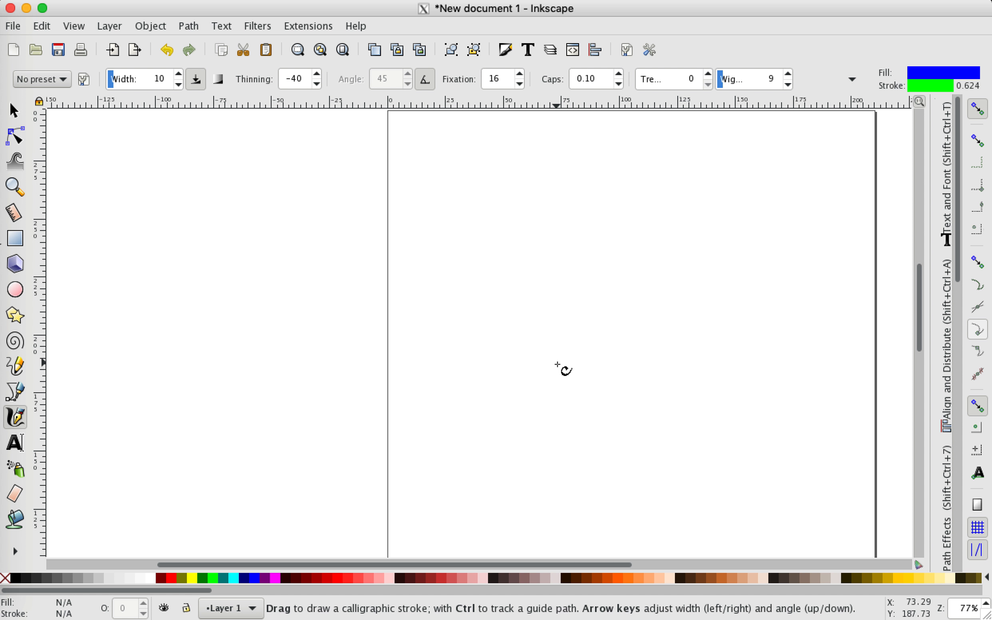
pyautogui.moveTo(478, 311)
pyautogui.mouseDown()
pyautogui.moveTo(602, 244)
pyautogui.moveTo(719, 323)
pyautogui.mouseUp()
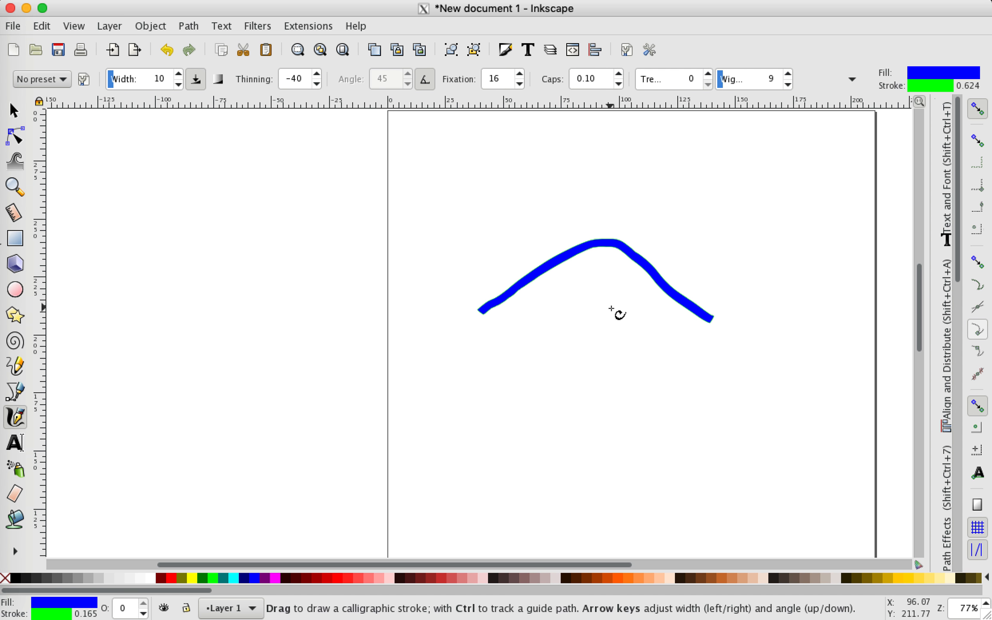
# Step: Change the calligraphy stroke's fill to pure red
pyautogui.scroll(2, 555, 323)
pyautogui.hscroll(3, 555, 323)
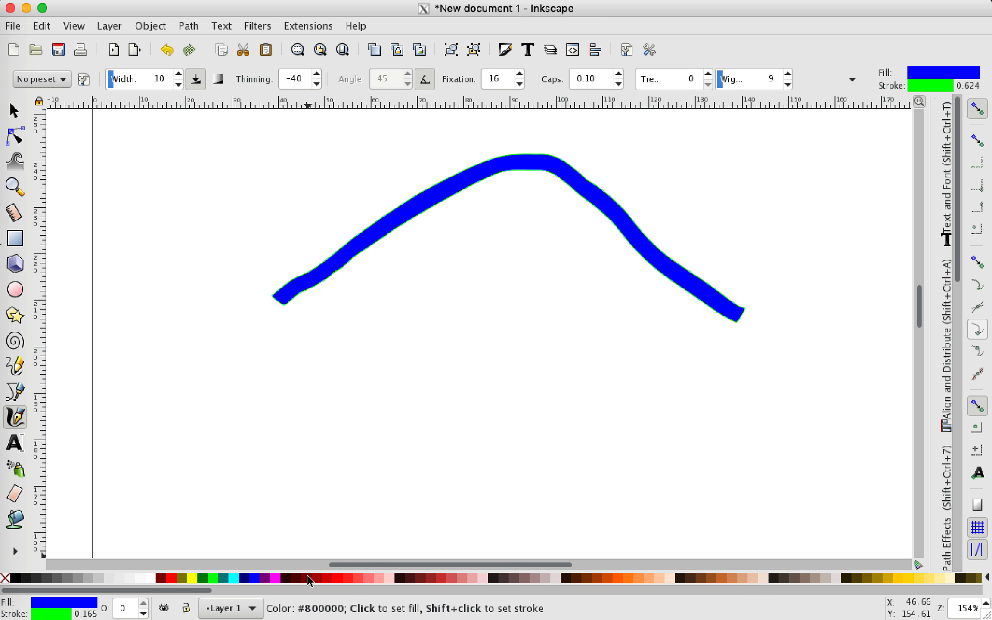
pyautogui.click(337, 579)
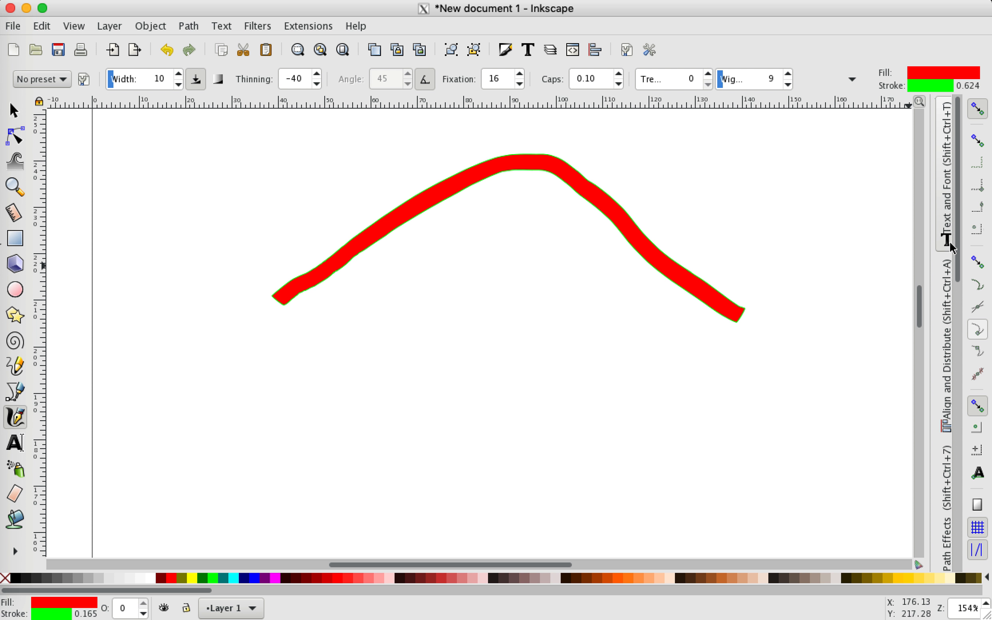
# Step: Set the calligraphy curve's red fill to alpha 104 with a blur of 0%
pyautogui.scroll(-3, 945, 333)
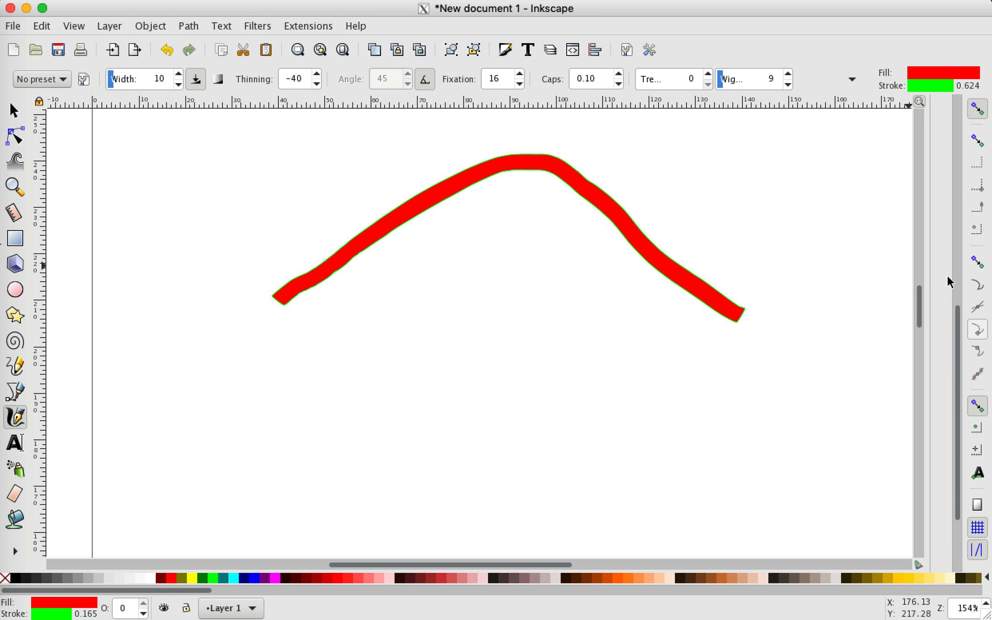
pyautogui.click(947, 282)
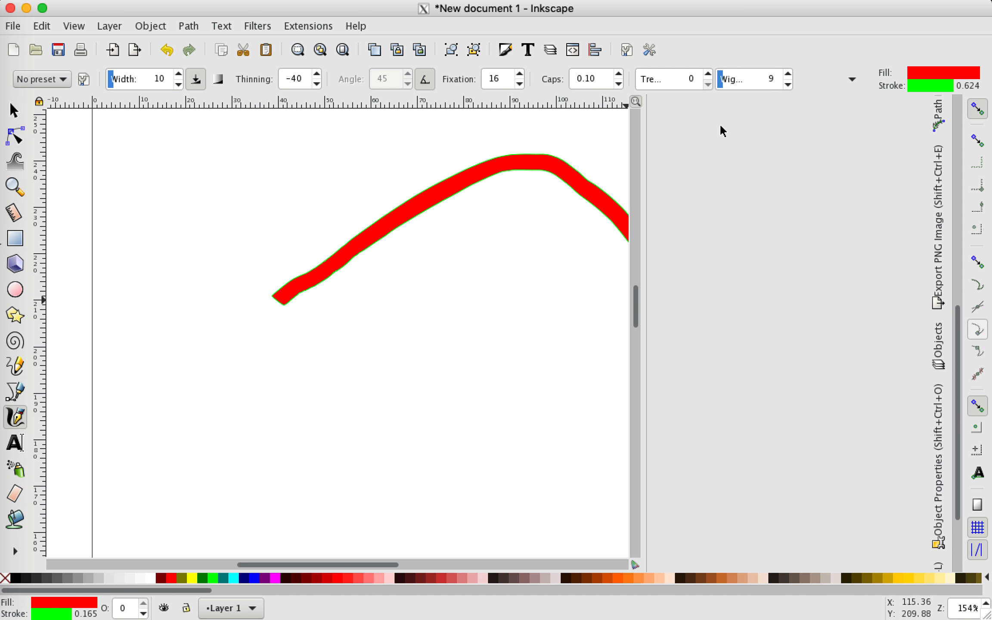
pyautogui.scroll(9, 733, 278)
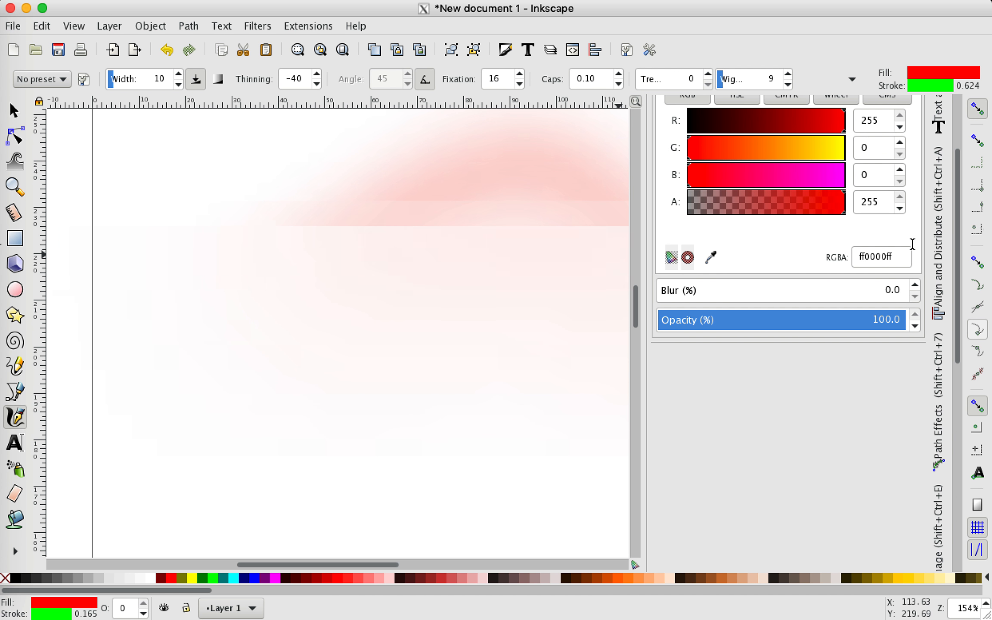
pyautogui.scroll(5, 774, 310)
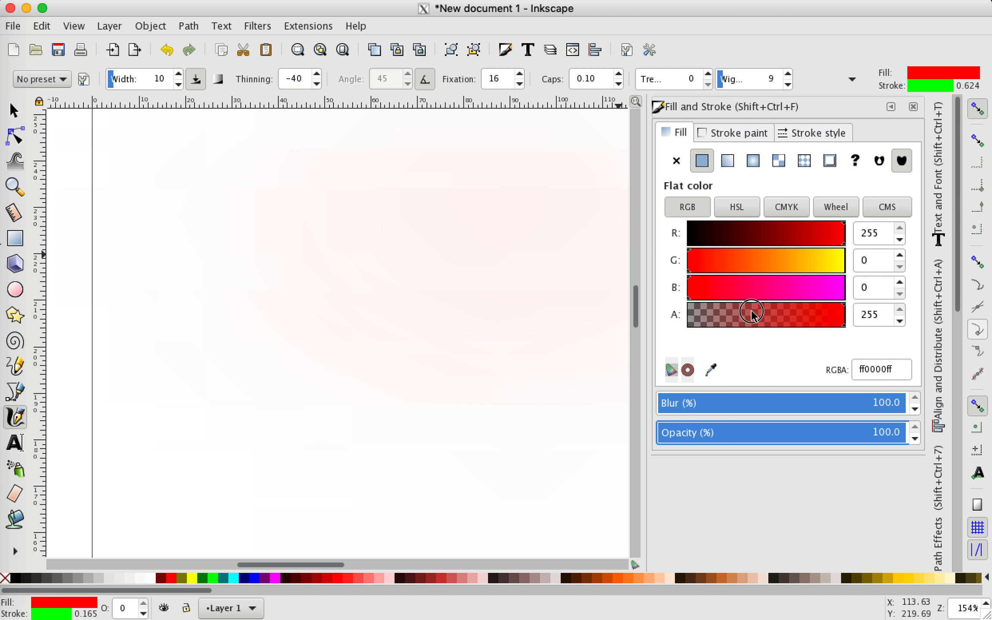
pyautogui.click(751, 311)
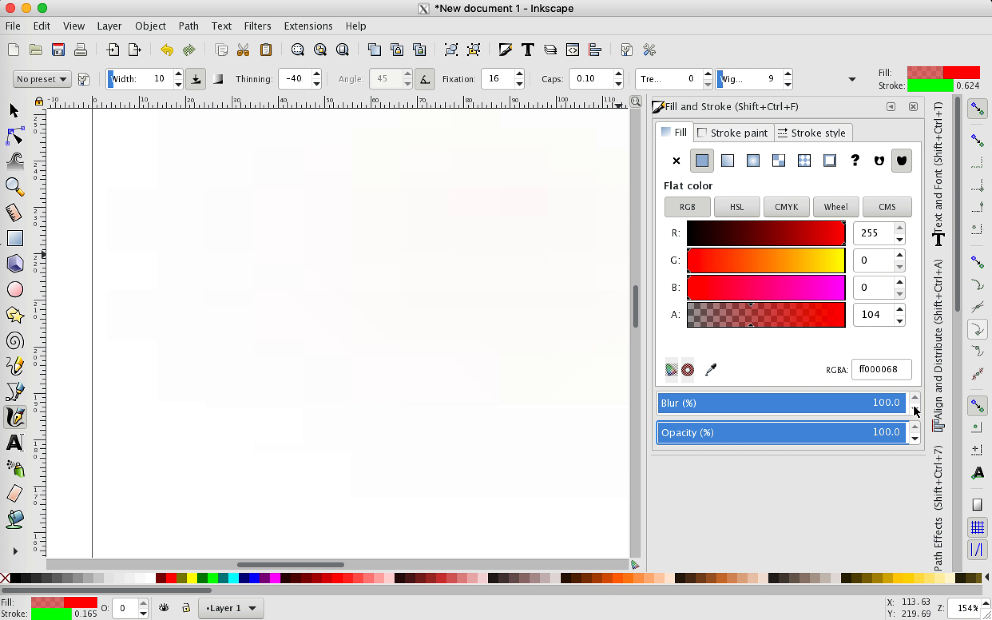
pyautogui.click(674, 402)
pyautogui.moveTo(680, 405); pyautogui.dragTo(635, 379)
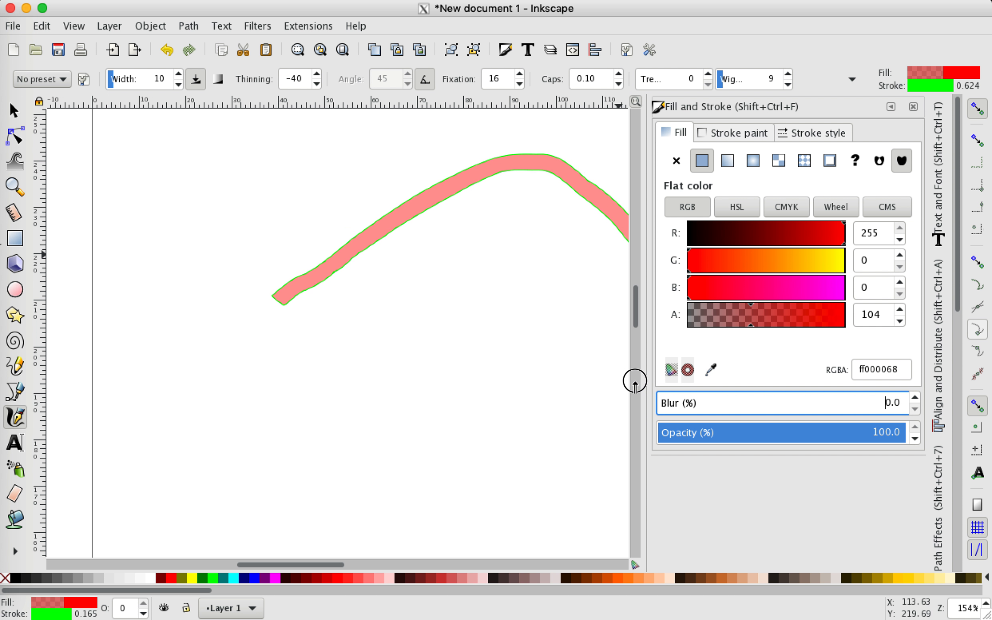
# Step: Change the curve's green outline to black by setting its green value to 0, and collapse the Fill and Stroke dialog
pyautogui.click(738, 132)
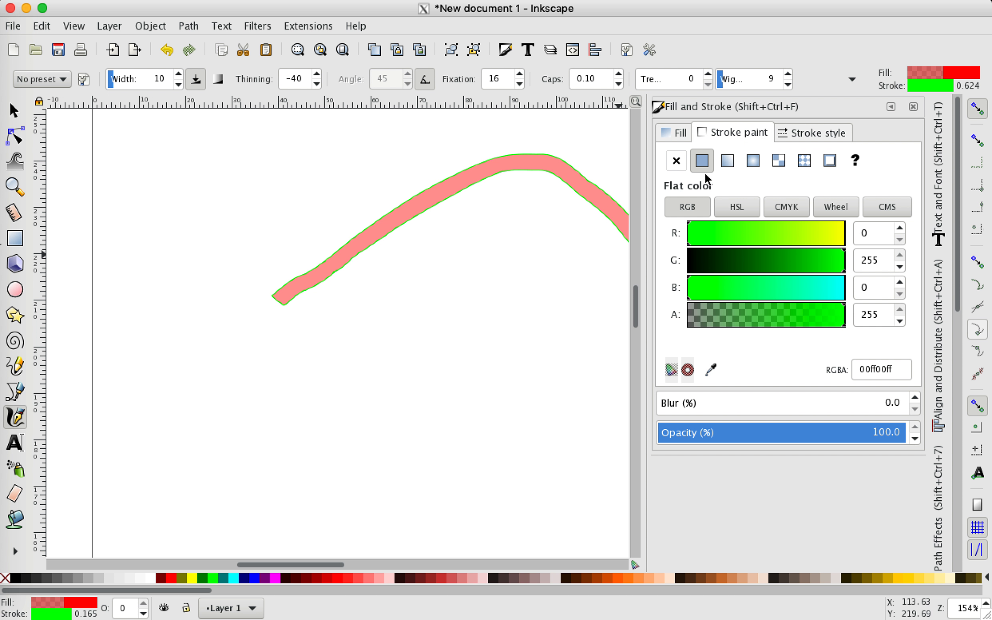
pyautogui.moveTo(713, 260); pyautogui.dragTo(625, 245)
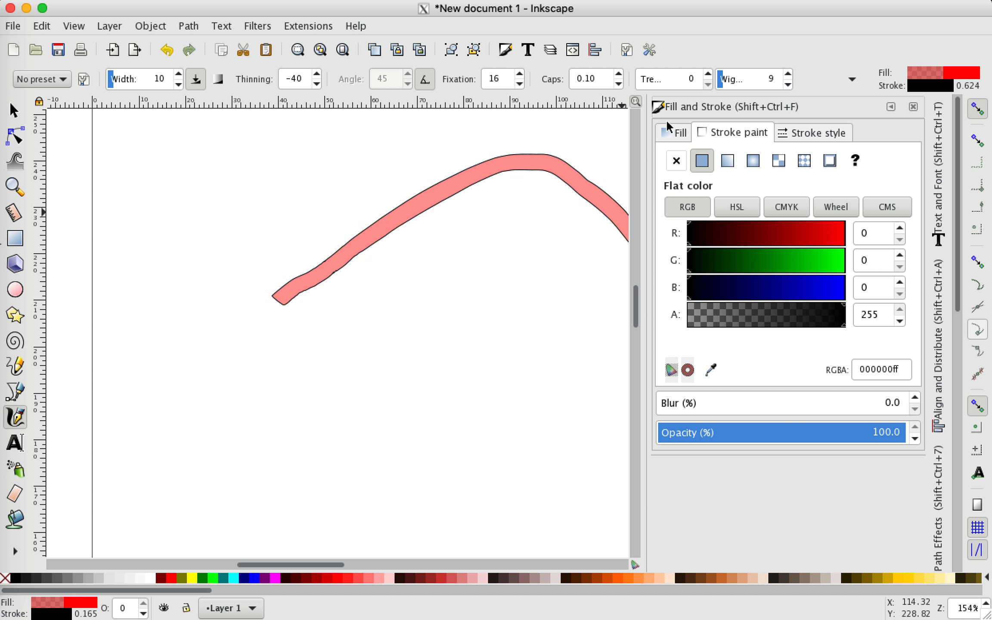
pyautogui.click(670, 134)
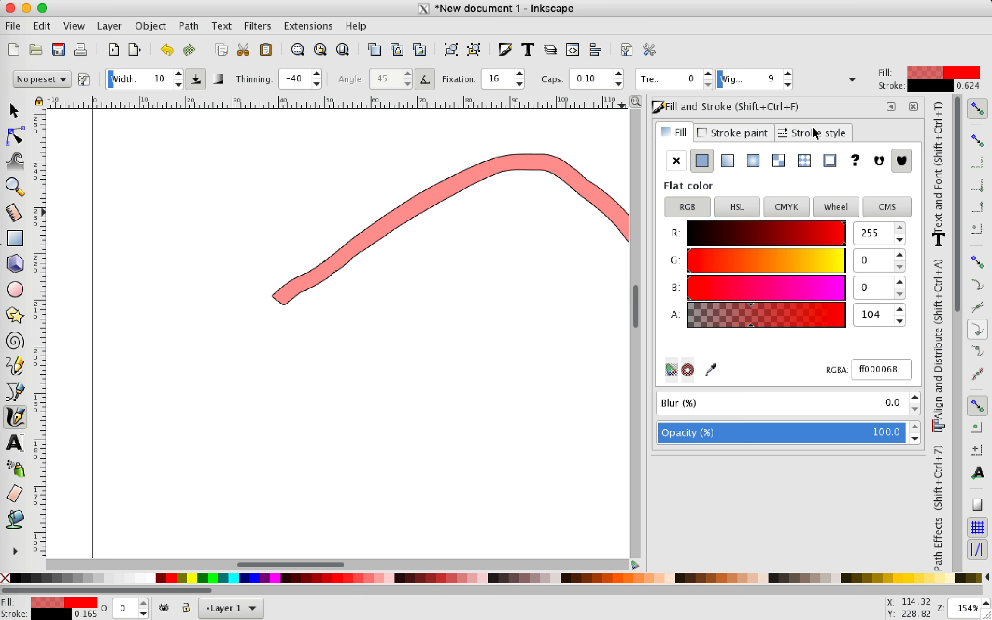
pyautogui.click(891, 106)
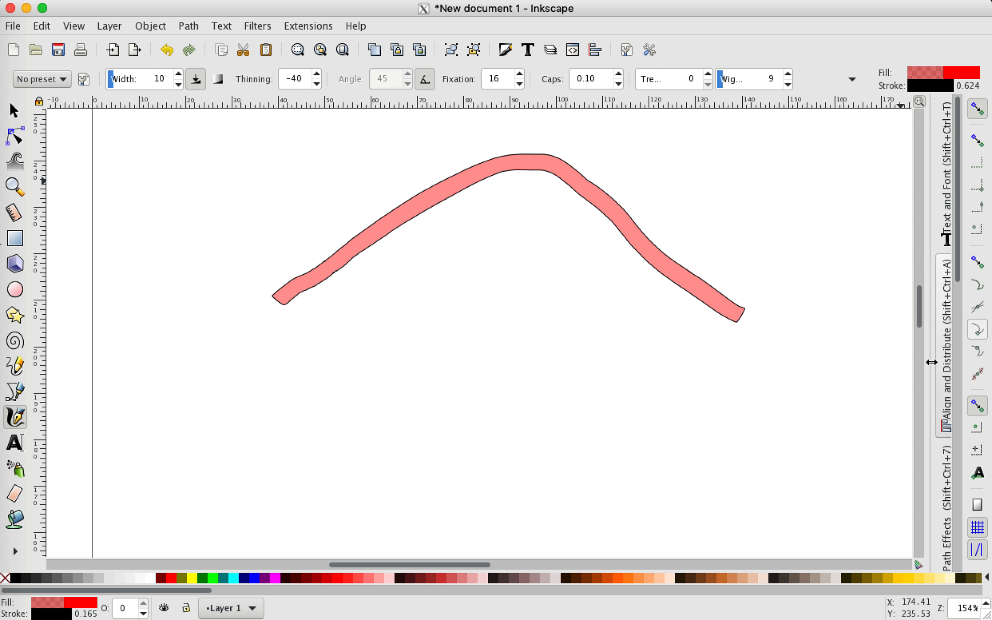
# Step: Reopen the Fill and Stroke settings and set the curve's fill to alpha 255 and green 25
pyautogui.scroll(-1, 943, 338)
pyautogui.scroll(-1, 937, 457)
pyautogui.scroll(-4, 941, 350)
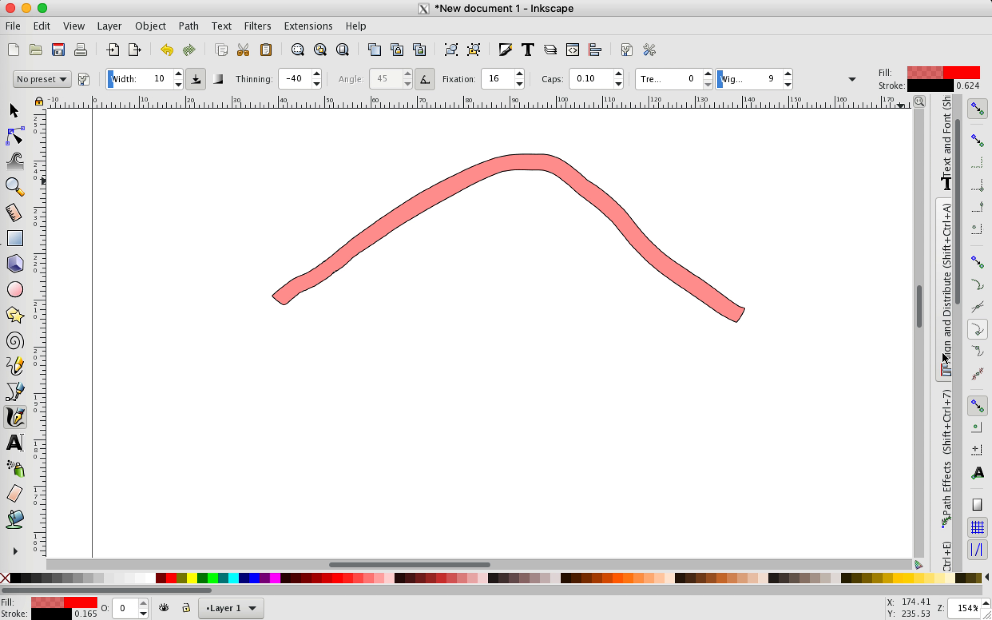
pyautogui.scroll(5, 942, 354)
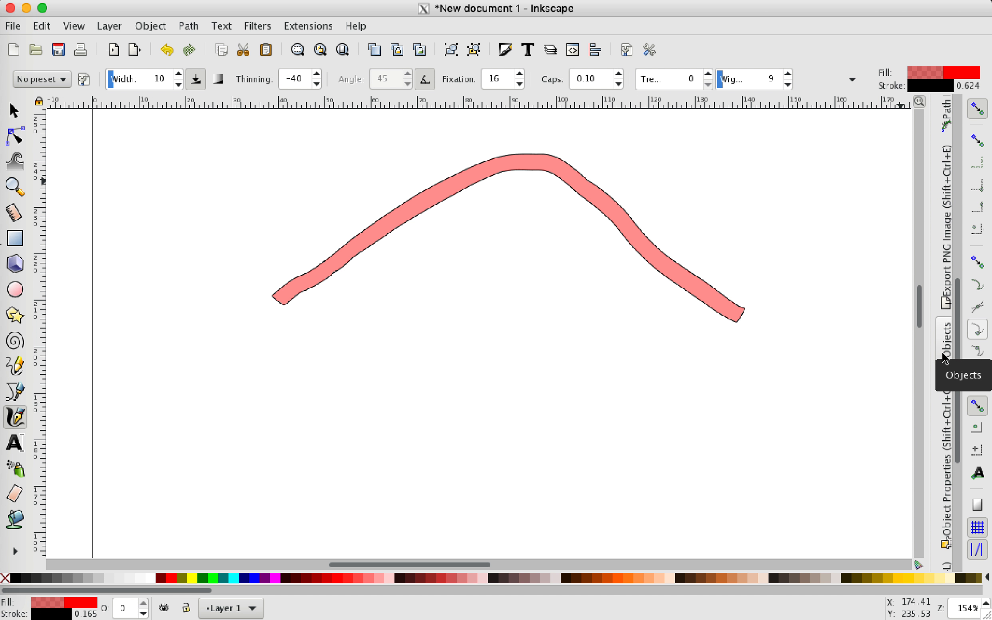
pyautogui.scroll(-1, 945, 328)
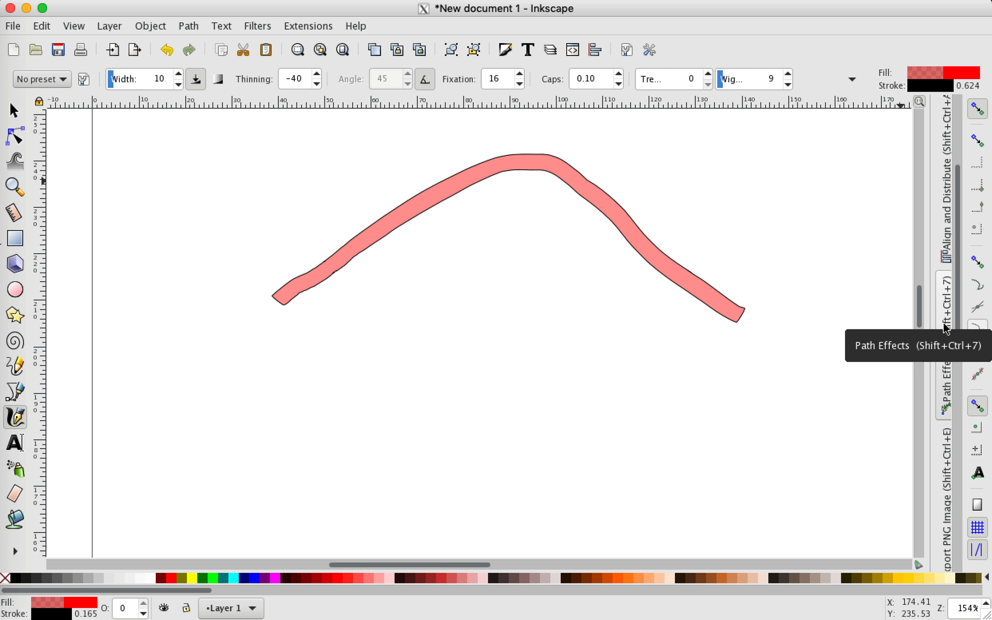
pyautogui.scroll(-3, 944, 328)
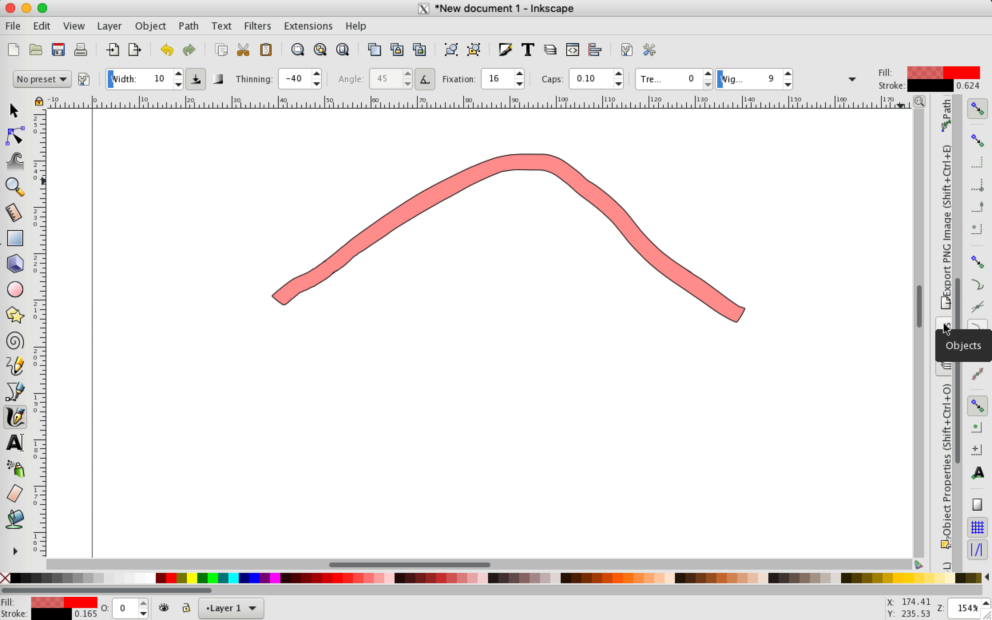
pyautogui.scroll(-2, 944, 328)
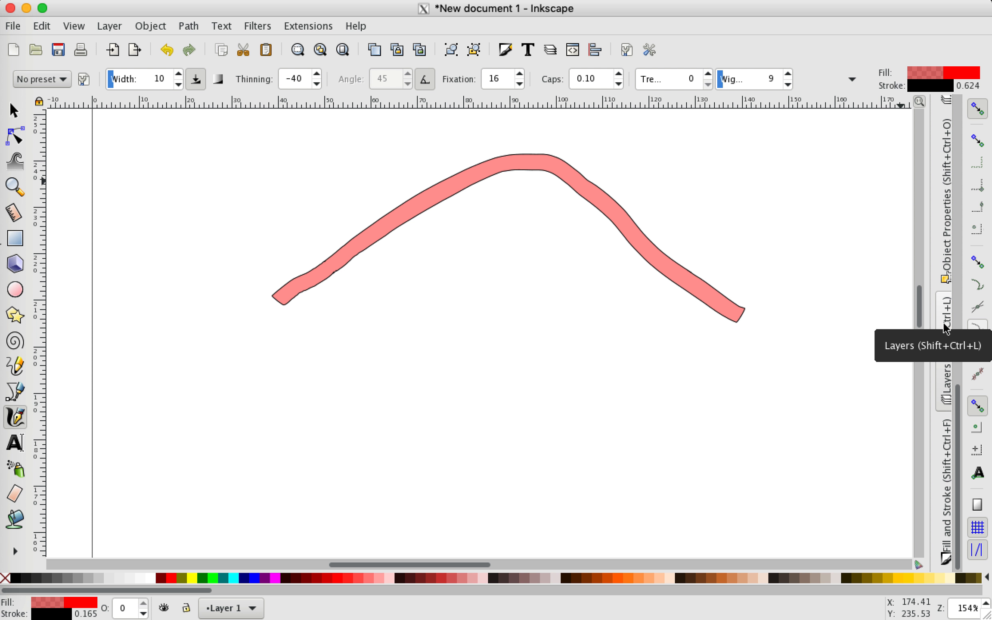
pyautogui.click(948, 437)
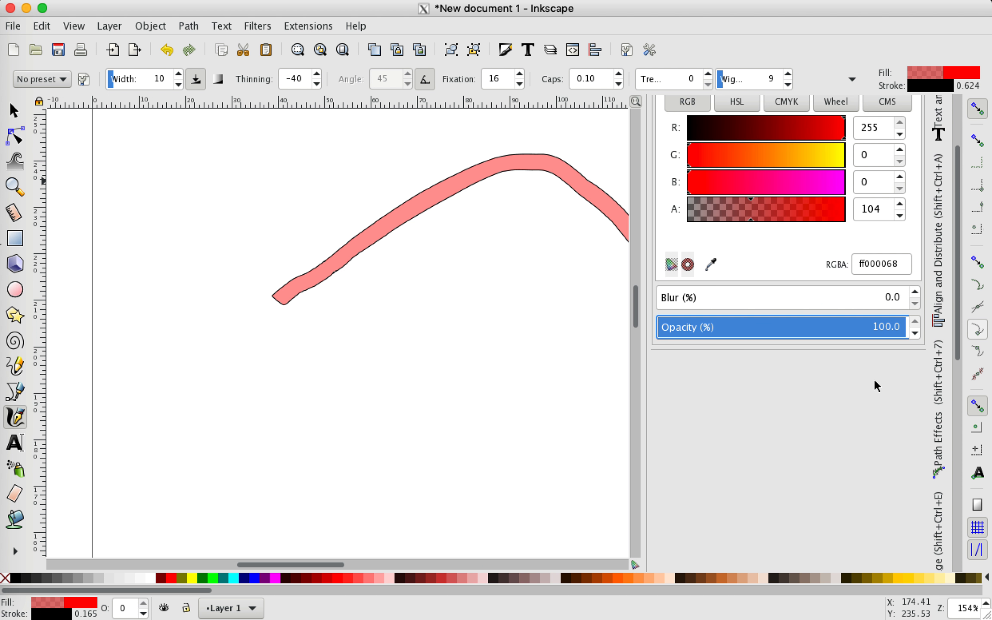
pyautogui.moveTo(832, 272)
pyautogui.mouseDown()
pyautogui.moveTo(683, 268)
pyautogui.moveTo(899, 291)
pyautogui.mouseUp()
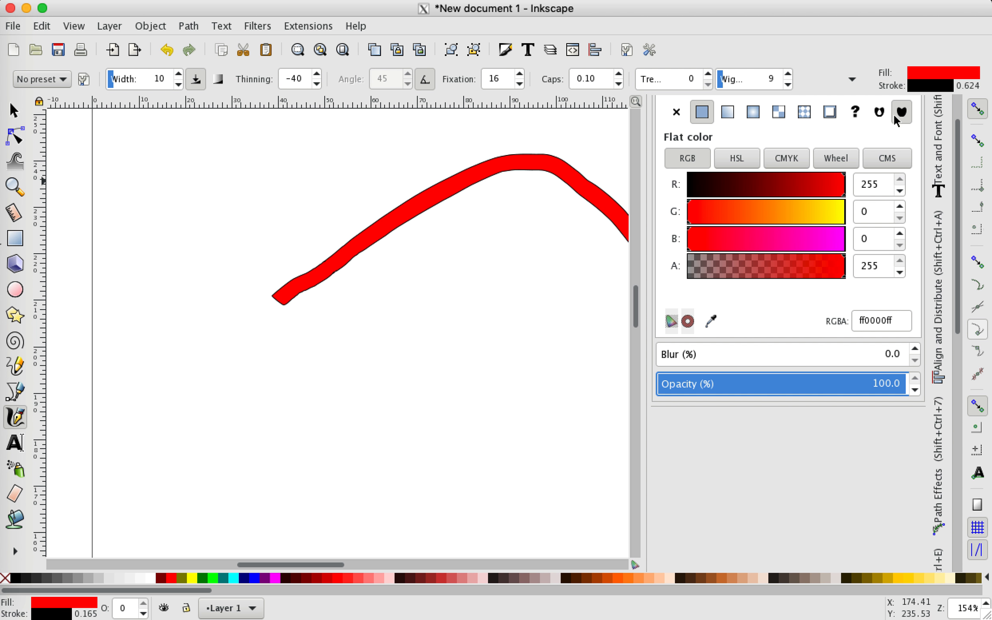
pyautogui.scroll(20, 901, 207)
pyautogui.scroll(5, 924, 138)
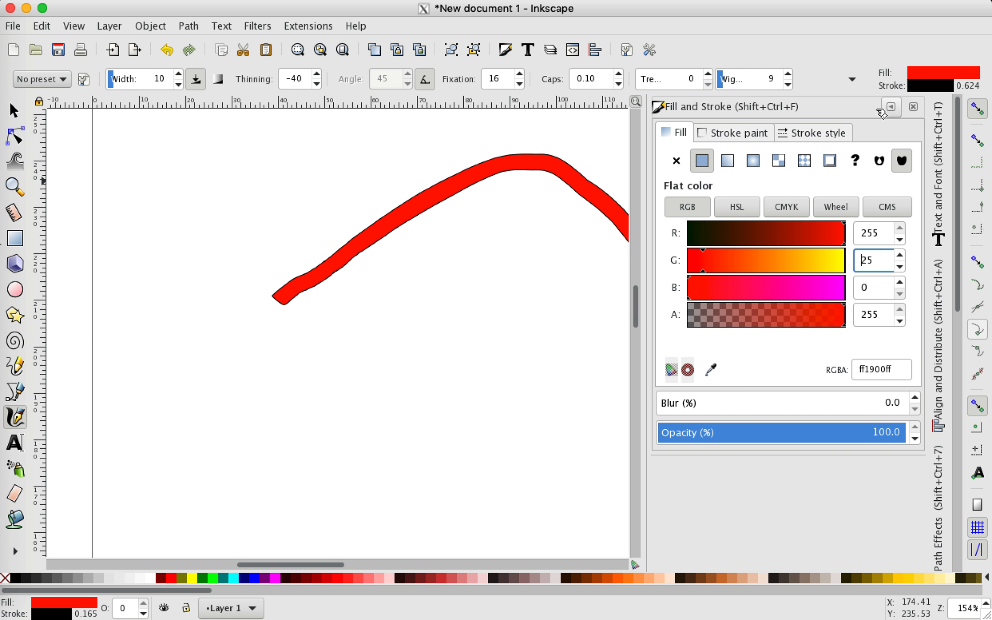
# Step: Collapse the Fill and Stroke dialog, set calligraphy fixation to 20 and caps to 0.08, and draw two looping strokes below the red curve
pyautogui.click(894, 108)
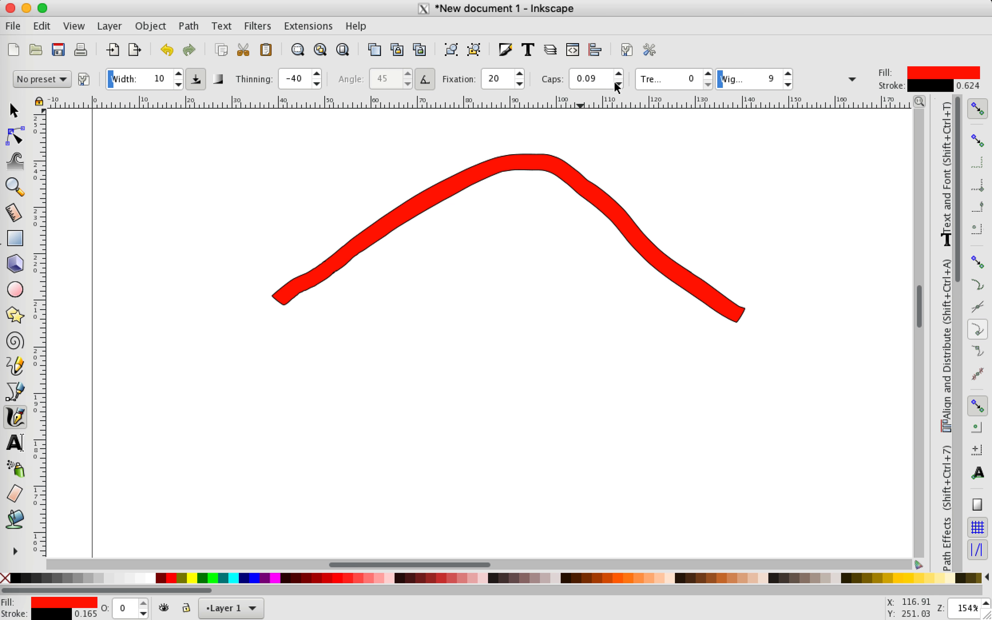
pyautogui.moveTo(456, 298)
pyautogui.mouseDown()
pyautogui.moveTo(549, 362)
pyautogui.moveTo(505, 426)
pyautogui.moveTo(655, 229)
pyautogui.moveTo(710, 219)
pyautogui.mouseUp()
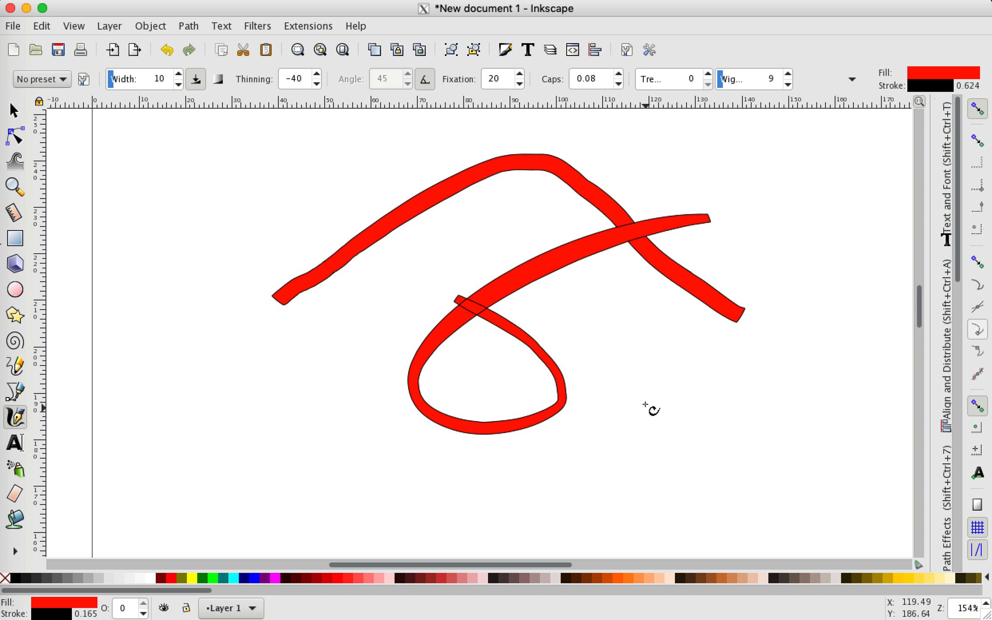
pyautogui.moveTo(650, 407)
pyautogui.mouseDown()
pyautogui.moveTo(772, 285)
pyautogui.moveTo(661, 387)
pyautogui.moveTo(790, 378)
pyautogui.moveTo(643, 502)
pyautogui.moveTo(775, 444)
pyautogui.moveTo(866, 473)
pyautogui.mouseUp()
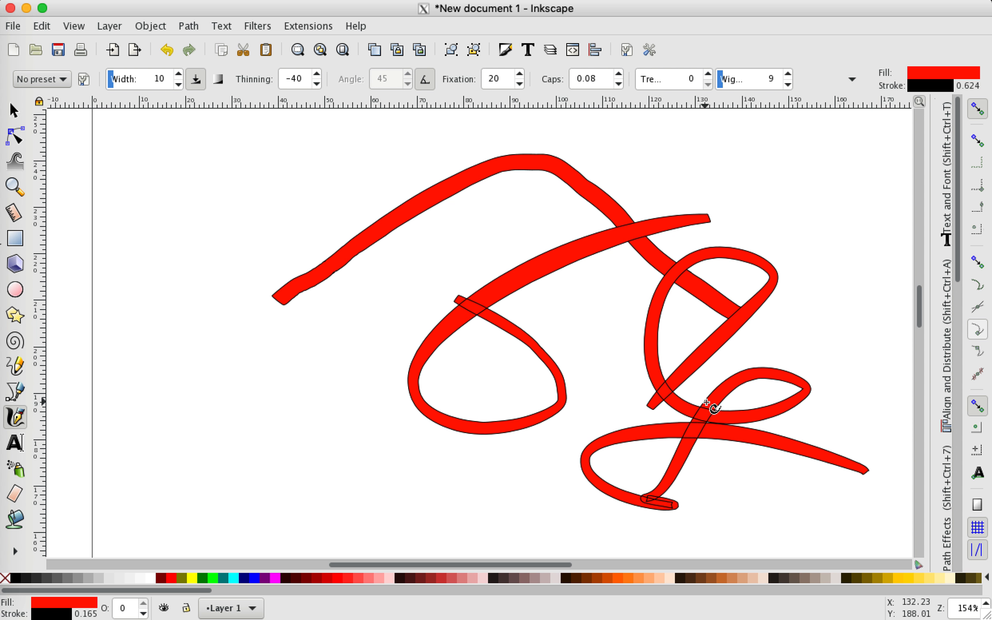
# Step: Draw a large looping calligraphy stroke across the lower half of the page
pyautogui.scroll(-5, 769, 394)
pyautogui.hscroll(3, 769, 394)
pyautogui.scroll(-5, 772, 398)
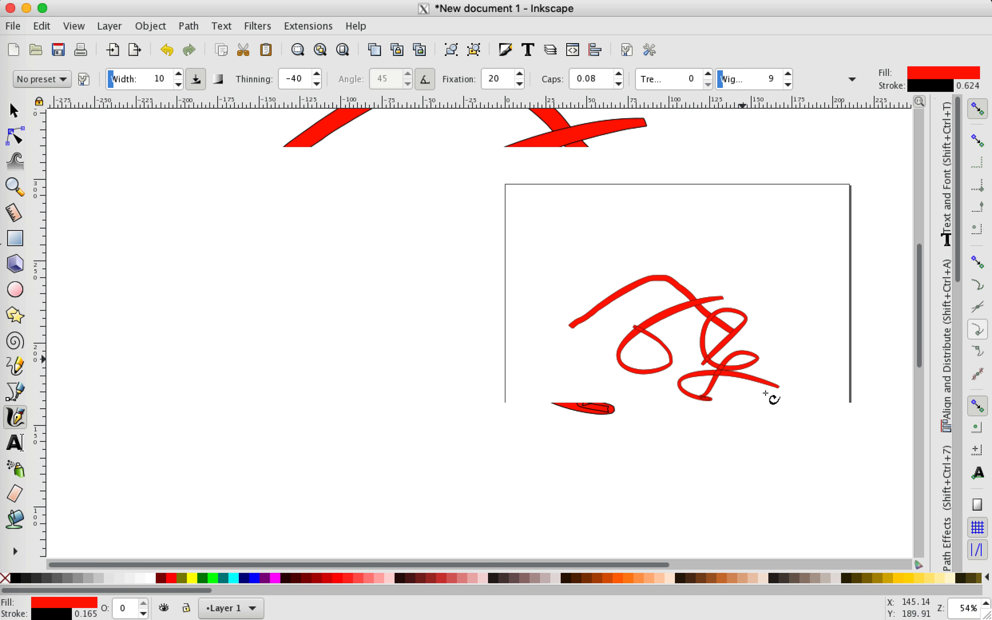
pyautogui.scroll(-3, 772, 399)
pyautogui.hscroll(2, 771, 398)
pyautogui.moveTo(625, 459)
pyautogui.mouseDown()
pyautogui.moveTo(544, 453)
pyautogui.moveTo(613, 427)
pyautogui.moveTo(572, 484)
pyautogui.moveTo(674, 463)
pyautogui.moveTo(574, 444)
pyautogui.moveTo(619, 389)
pyautogui.moveTo(722, 426)
pyautogui.moveTo(544, 520)
pyautogui.moveTo(518, 580)
pyautogui.moveTo(536, 560)
pyautogui.mouseUp()
pyautogui.scroll(-3, 723, 479)
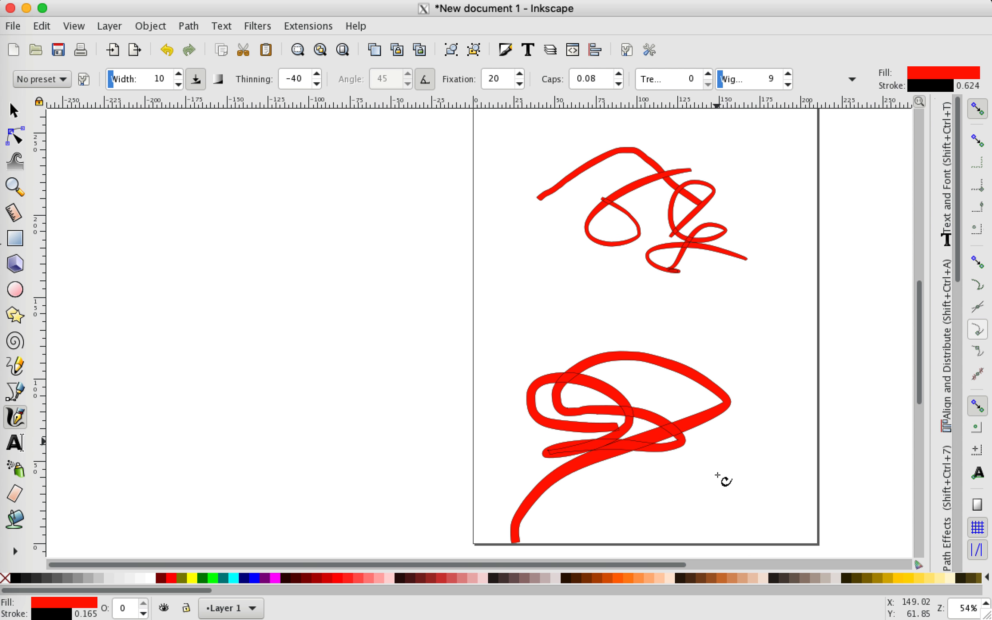
pyautogui.scroll(2, 724, 478)
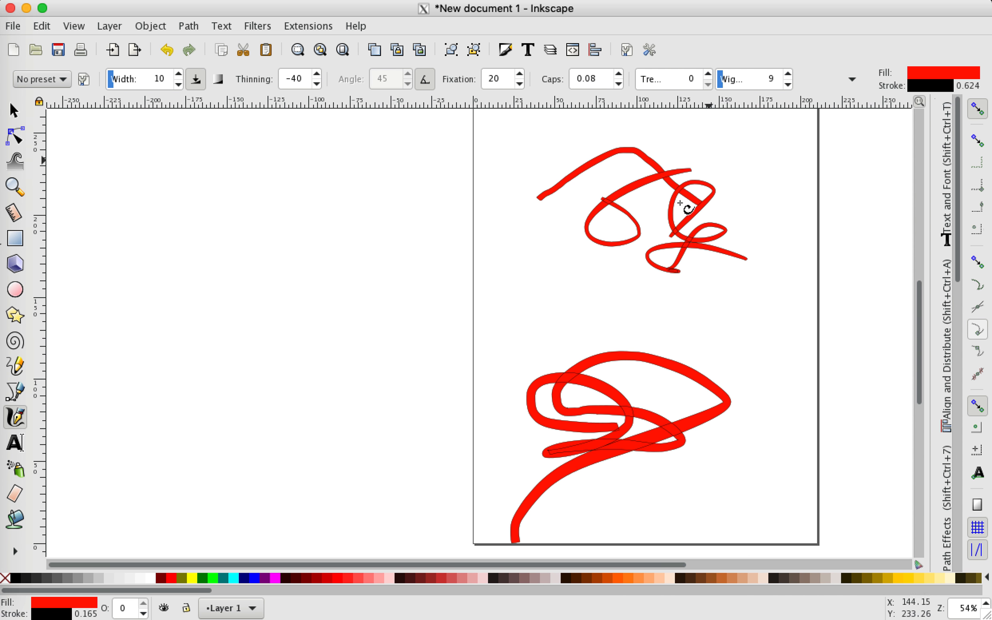
# Step: Undo the three looping calligraphy strokes, keeping only the original red curve
pyautogui.hotkey('ctrl', 'z')
pyautogui.hotkey('ctrl', 'z')
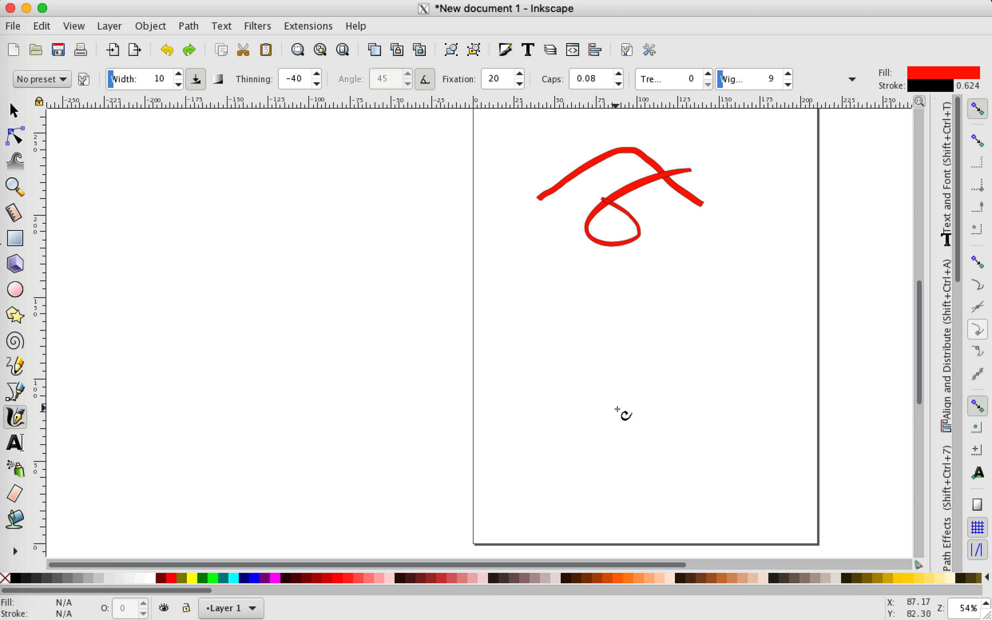
pyautogui.hotkey('ctrl', 'z')
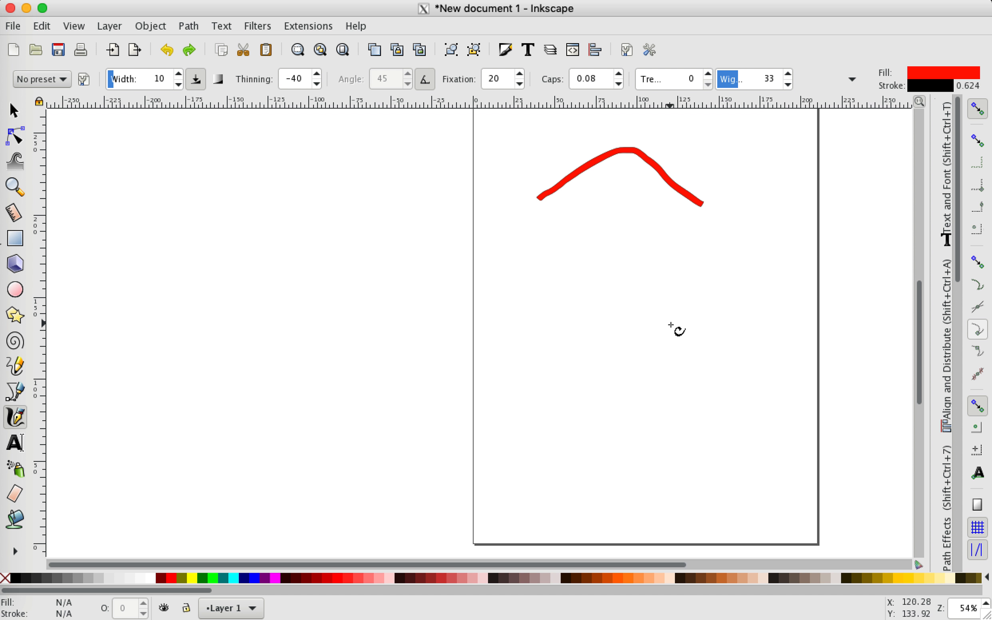
# Step: Set the calligraphy wiggle to 33 and draw two looping strokes and a shallow curve on the page below the red curve
pyautogui.moveTo(671, 325)
pyautogui.mouseDown()
pyautogui.moveTo(632, 332)
pyautogui.moveTo(601, 283)
pyautogui.moveTo(644, 382)
pyautogui.moveTo(653, 340)
pyautogui.mouseUp()
pyautogui.moveTo(653, 274)
pyautogui.mouseDown()
pyautogui.moveTo(746, 348)
pyautogui.moveTo(744, 361)
pyautogui.mouseUp()
pyautogui.moveTo(690, 447)
pyautogui.mouseDown()
pyautogui.moveTo(601, 430)
pyautogui.moveTo(522, 390)
pyautogui.mouseUp()
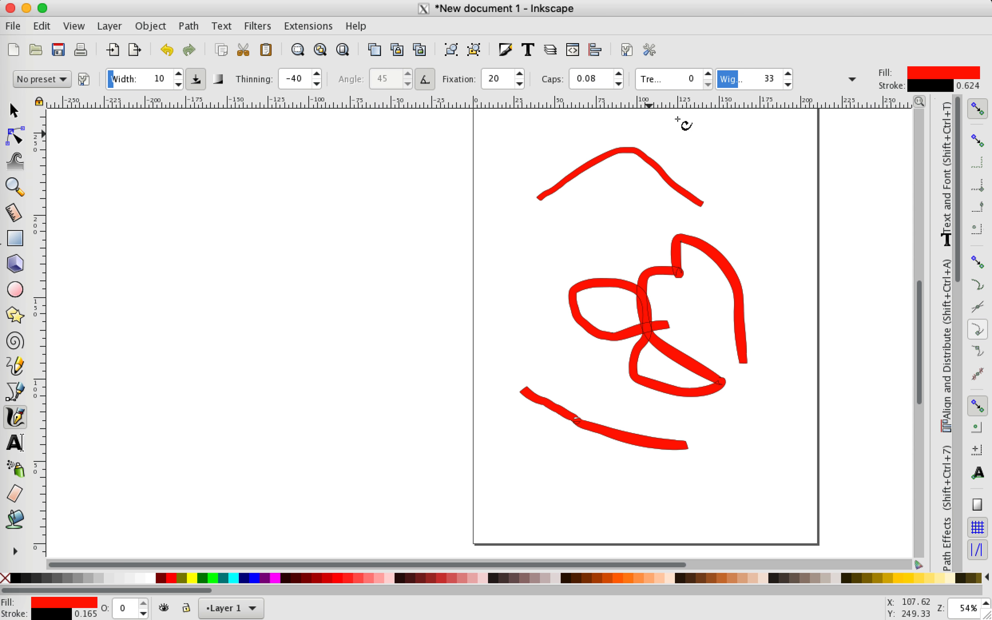
# Step: Set the calligraphy tremor to 26, draw a long stroke across the page, and examine its rough edges up close
pyautogui.click(650, 78)
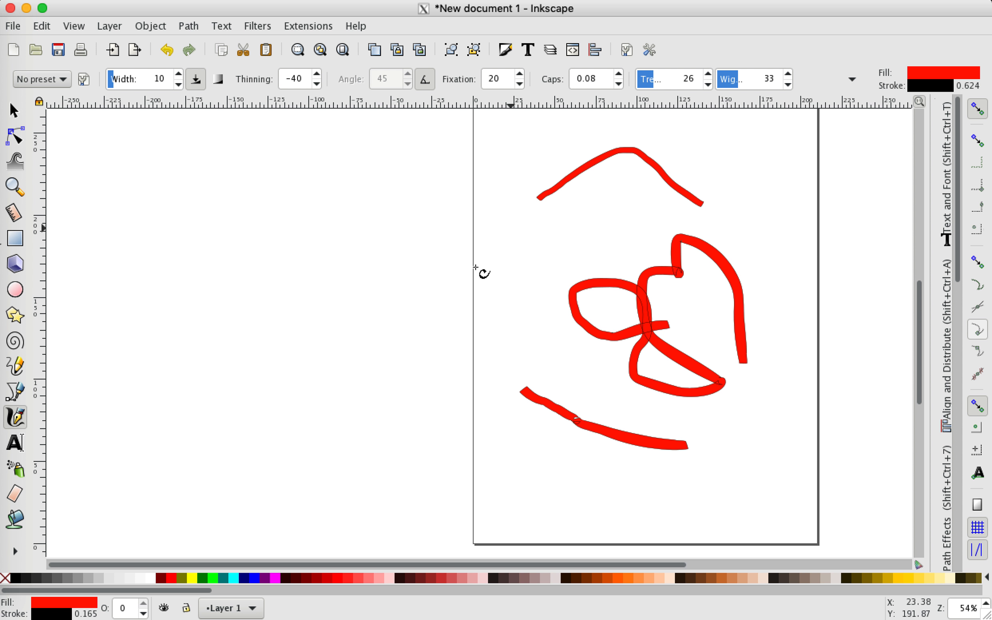
pyautogui.moveTo(425, 304)
pyautogui.mouseDown()
pyautogui.moveTo(569, 243)
pyautogui.moveTo(707, 225)
pyautogui.moveTo(747, 260)
pyautogui.moveTo(770, 308)
pyautogui.mouseUp()
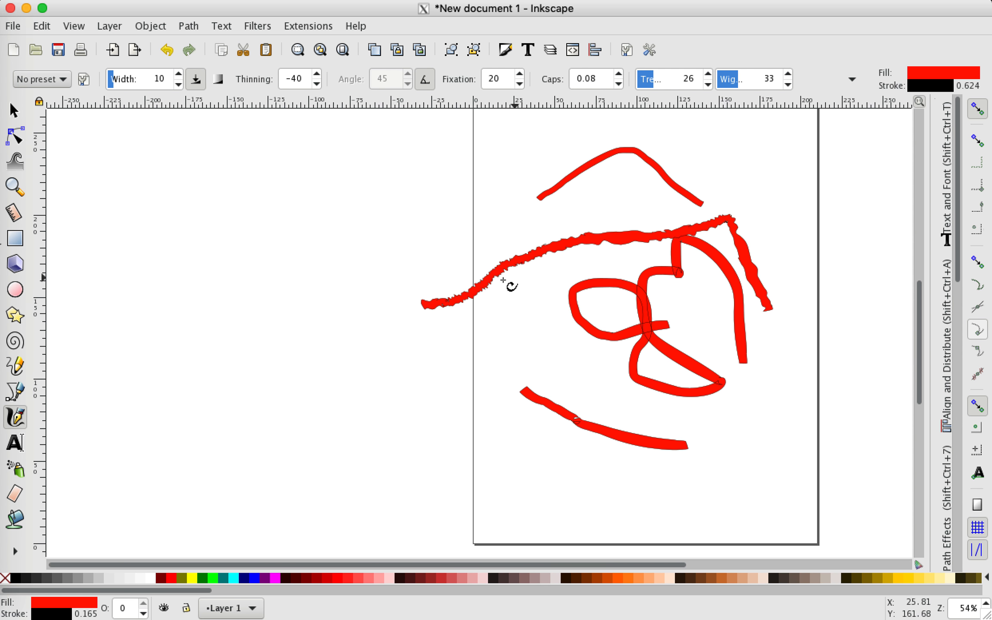
pyautogui.scroll(3, 495, 290)
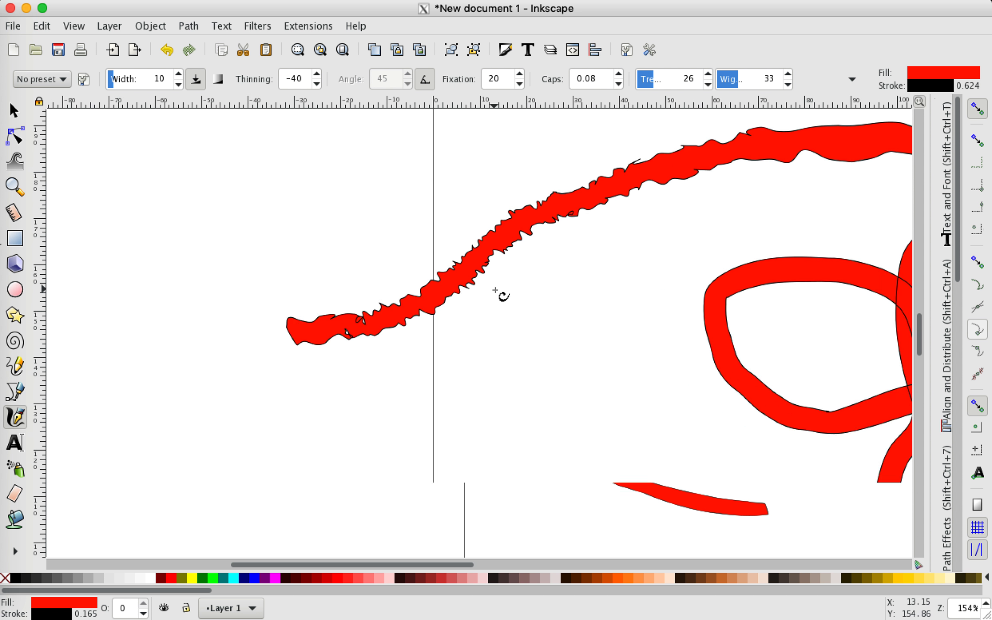
pyautogui.scroll(-3, 495, 291)
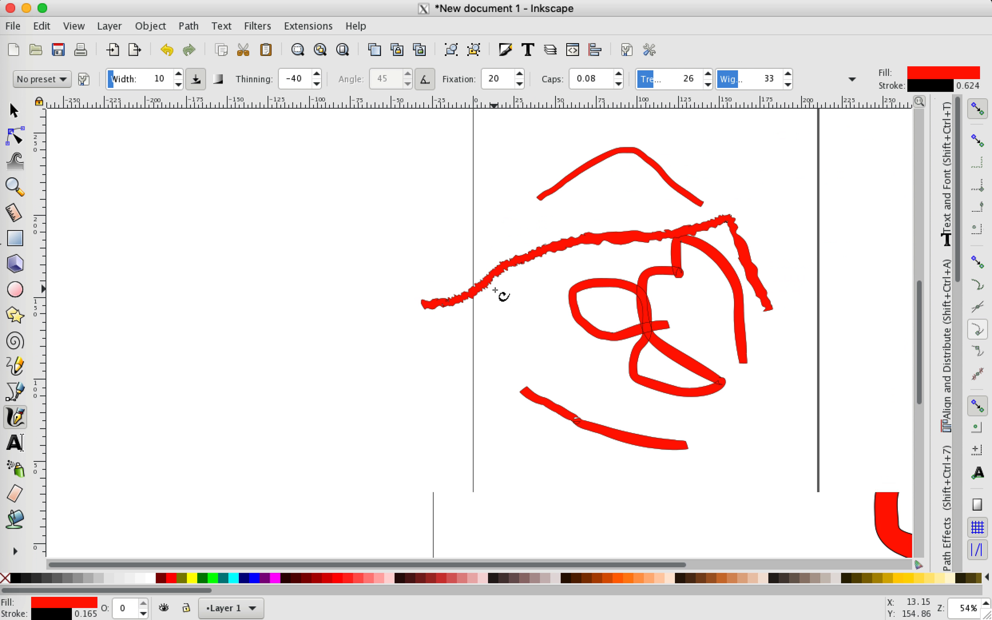
# Step: Delete every calligraphy stroke on the page, including the original red curve
pyautogui.scroll(-2, 502, 292)
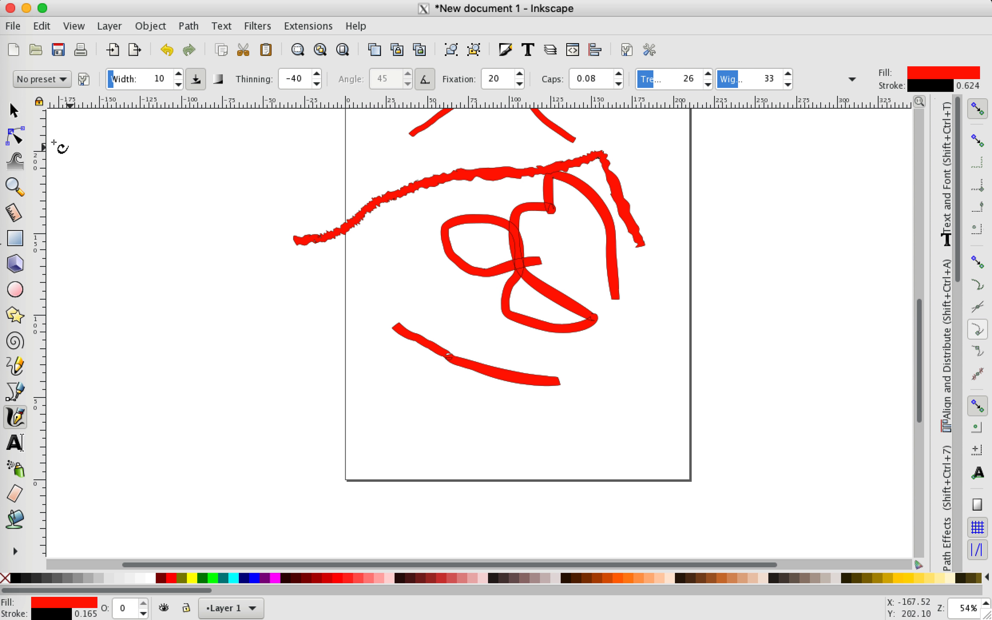
pyautogui.click(13, 114)
pyautogui.press('Delete')
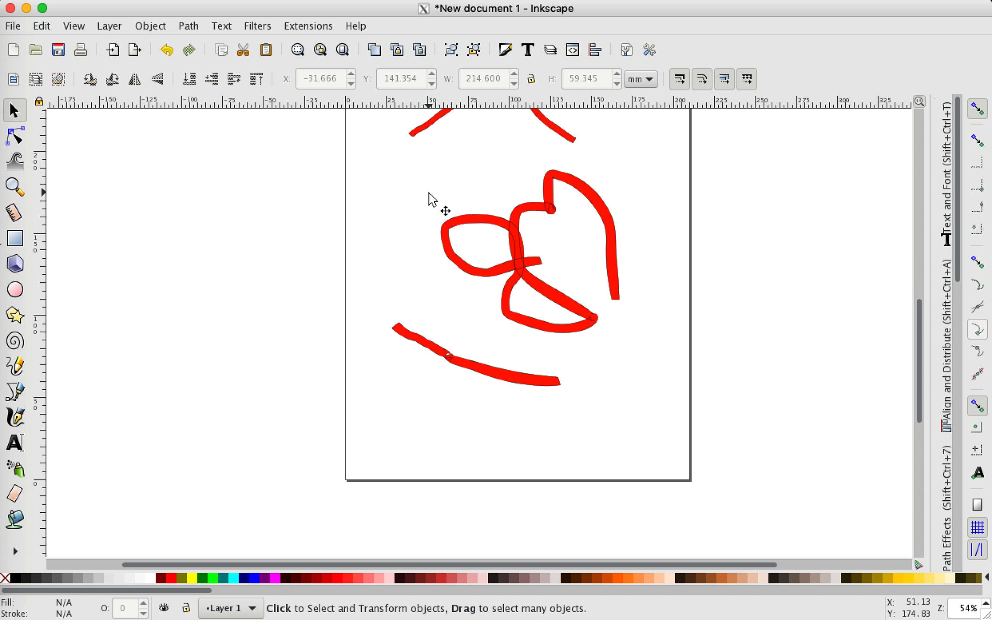
pyautogui.click(491, 219)
pyautogui.press('Delete')
pyautogui.click(426, 342)
pyautogui.press('Delete')
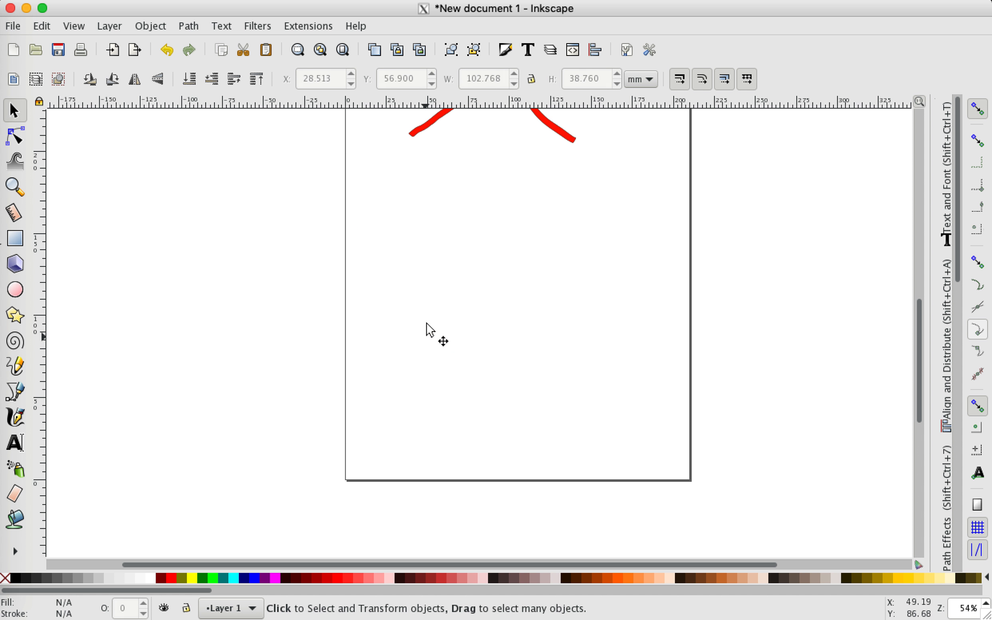
pyautogui.scroll(6, 454, 288)
pyautogui.click(461, 366)
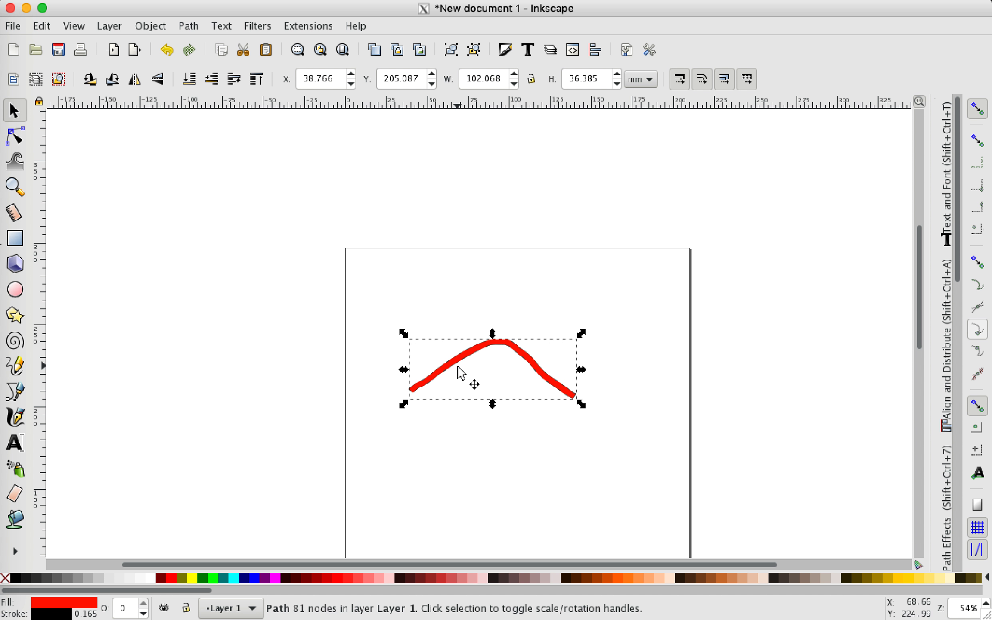
pyautogui.press('Delete')
# Step: Set the calligraphy tremor to 0 and wiggle to 10, and draw an arch about 44 mm wide and 35 mm high near the page's upper edge
pyautogui.scroll(-2, 409, 384)
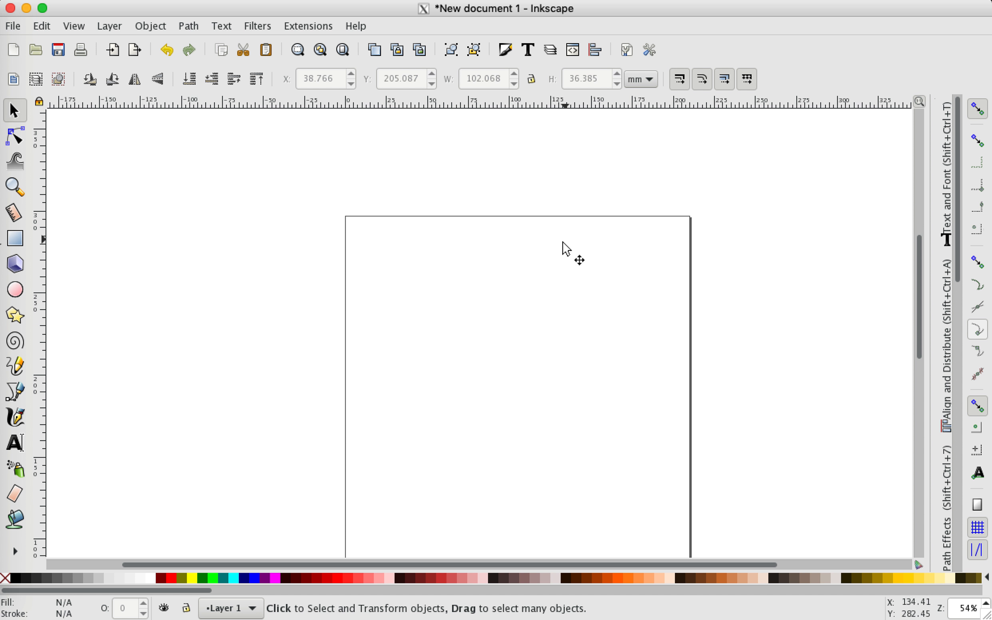
pyautogui.scroll(-5, 564, 246)
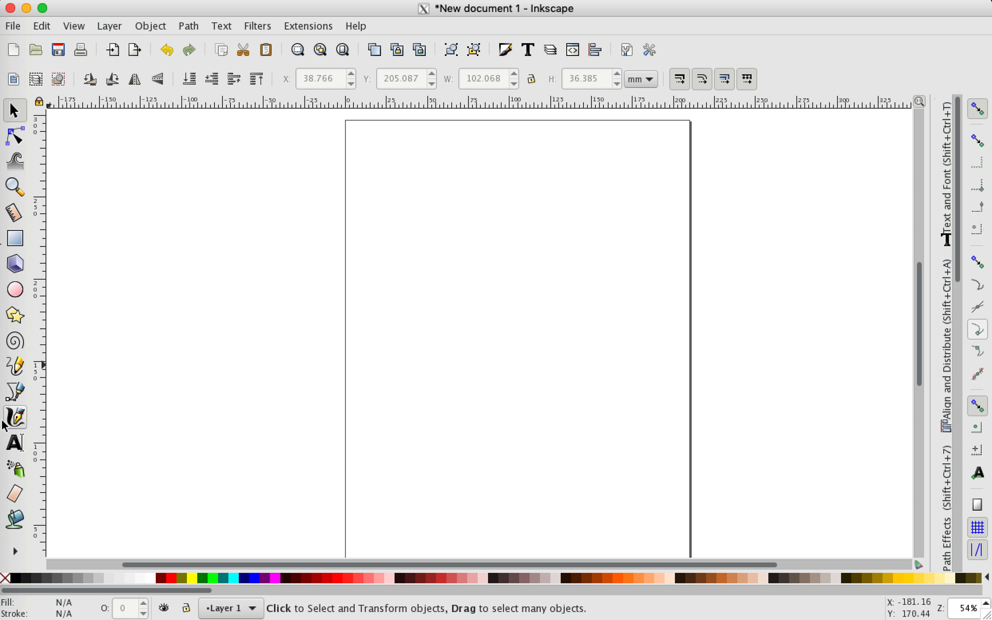
pyautogui.click(17, 417)
pyautogui.moveTo(650, 84); pyautogui.dragTo(610, 80)
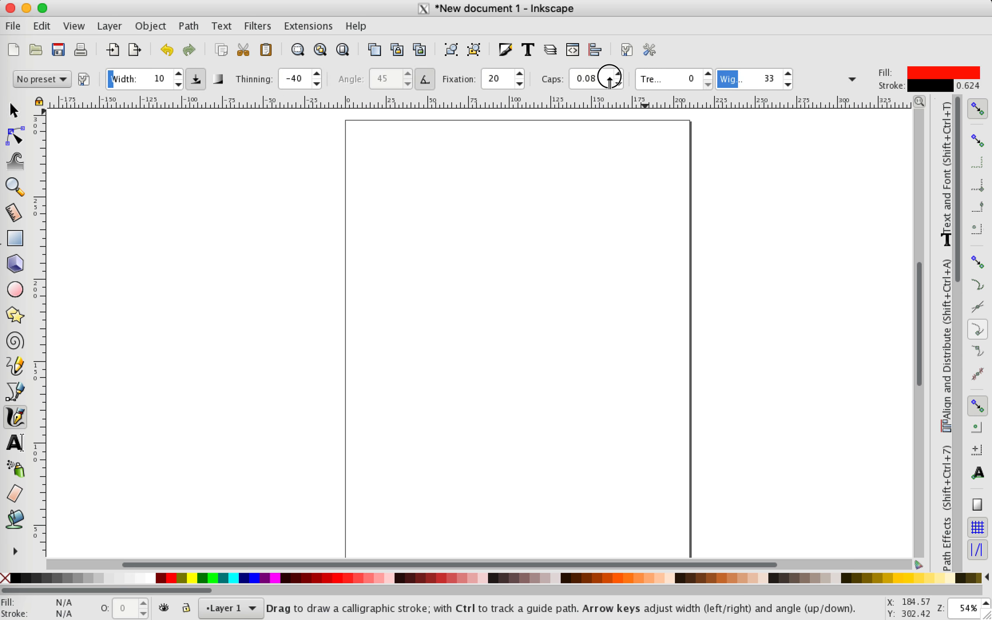
pyautogui.click(724, 79)
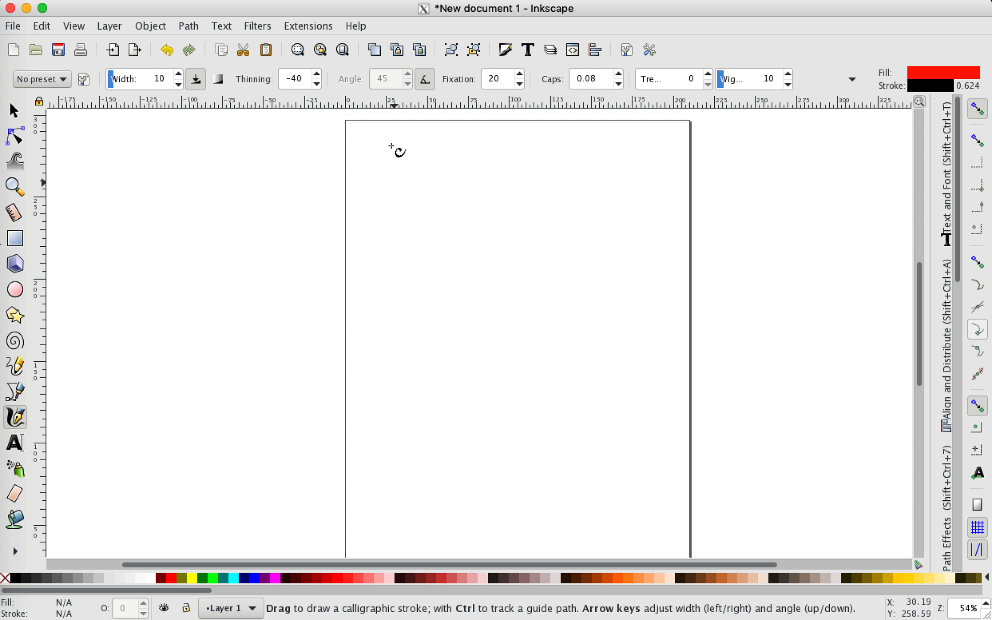
pyautogui.moveTo(425, 211)
pyautogui.mouseDown()
pyautogui.moveTo(481, 188)
pyautogui.moveTo(558, 270)
pyautogui.mouseUp()
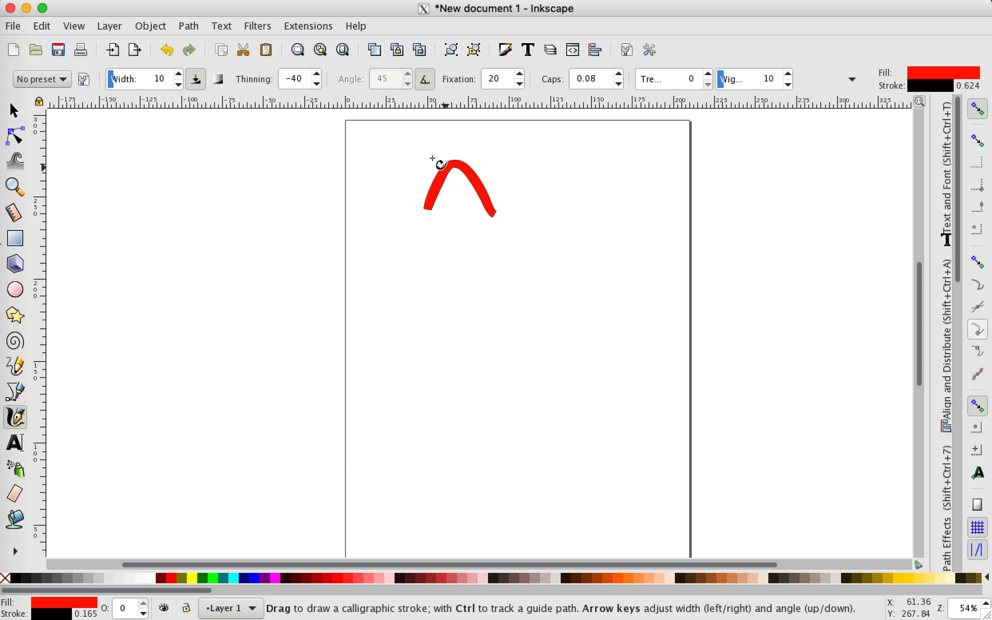
# Step: Select the red arch and spray copies of it around the page with the Spray tool at width 7
pyautogui.click(24, 121)
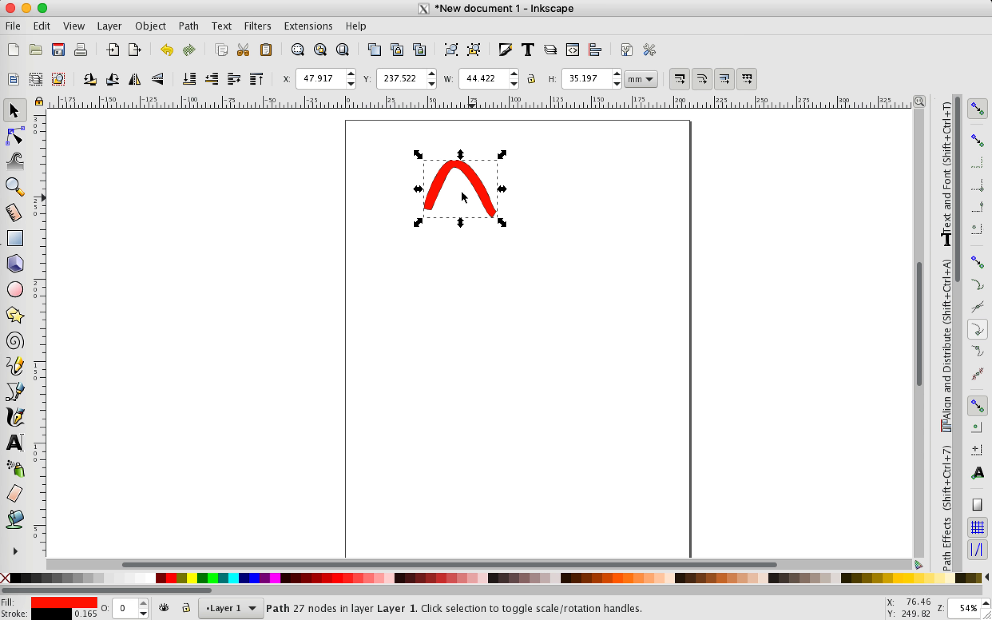
pyautogui.rightClick(440, 178)
pyautogui.click(481, 261)
pyautogui.click(21, 472)
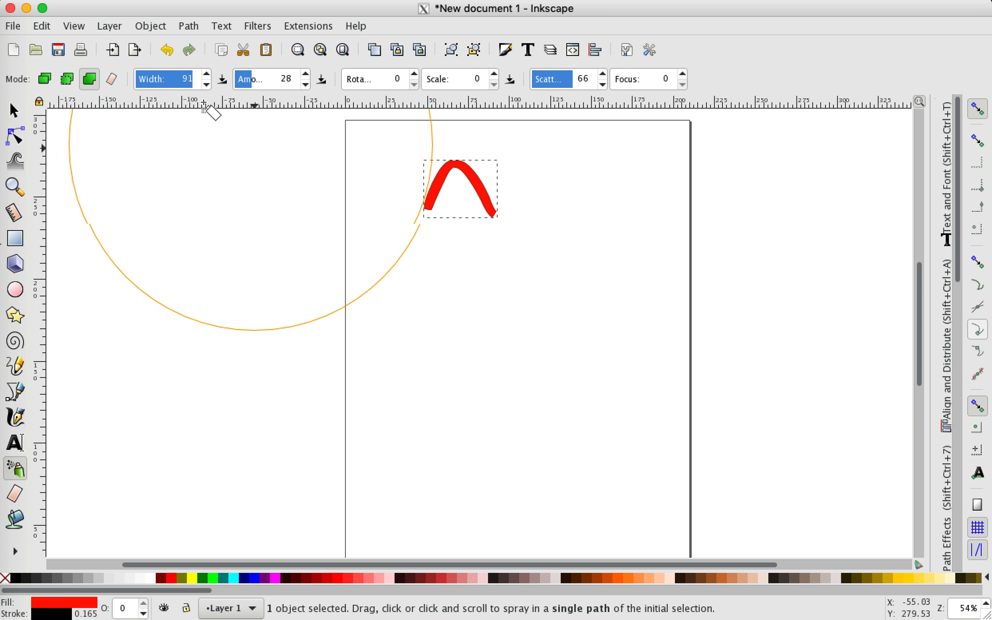
pyautogui.click(172, 80)
pyautogui.moveTo(171, 79); pyautogui.dragTo(159, 80)
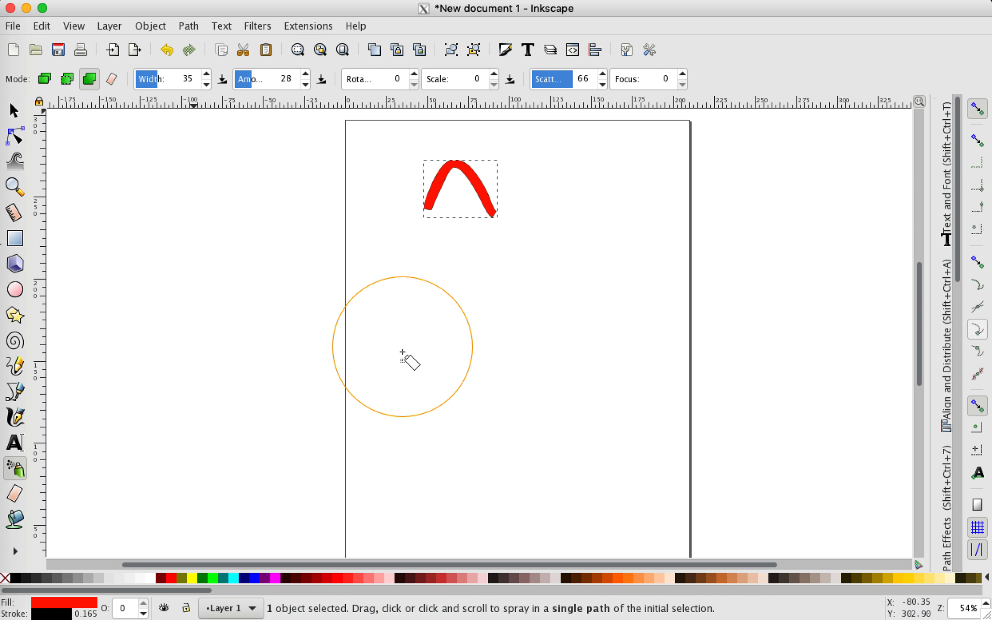
pyautogui.moveTo(140, 78); pyautogui.dragTo(139, 78)
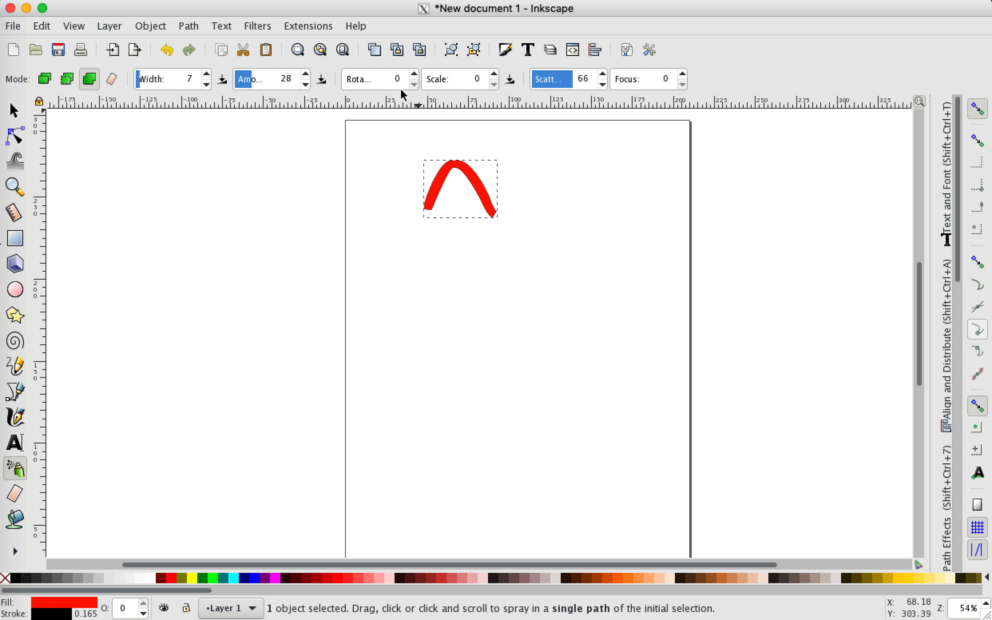
pyautogui.moveTo(434, 335)
pyautogui.mouseDown()
pyautogui.moveTo(544, 386)
pyautogui.moveTo(621, 297)
pyautogui.moveTo(626, 258)
pyautogui.moveTo(713, 219)
pyautogui.moveTo(687, 426)
pyautogui.moveTo(603, 477)
pyautogui.moveTo(523, 467)
pyautogui.moveTo(426, 425)
pyautogui.moveTo(421, 270)
pyautogui.moveTo(381, 128)
pyautogui.moveTo(407, 208)
pyautogui.mouseUp()
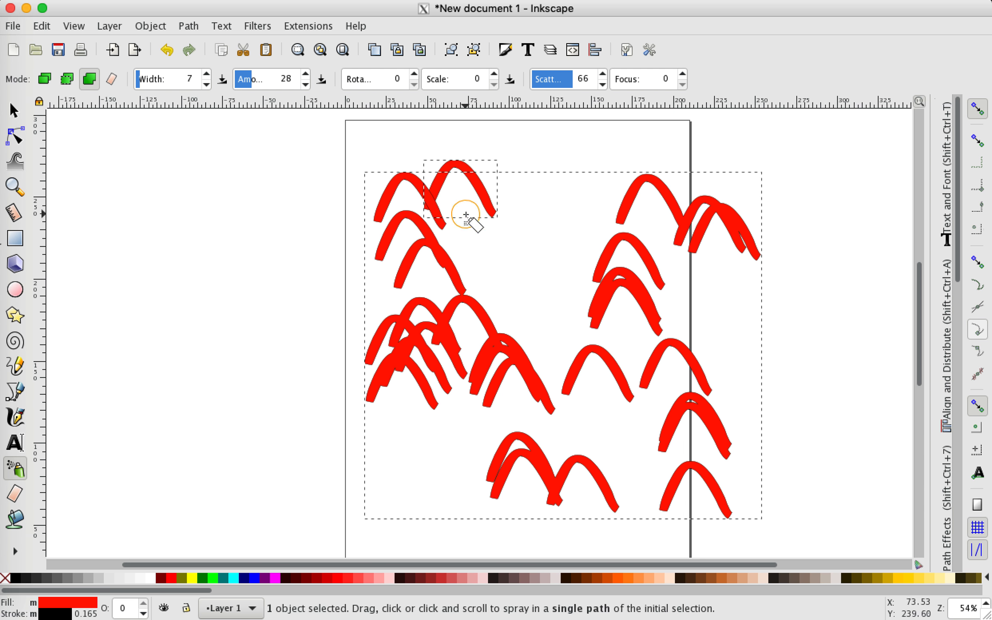
# Step: Undo the sprayed copies and delete the original red arch
pyautogui.hotkey('ctrl', 'z')
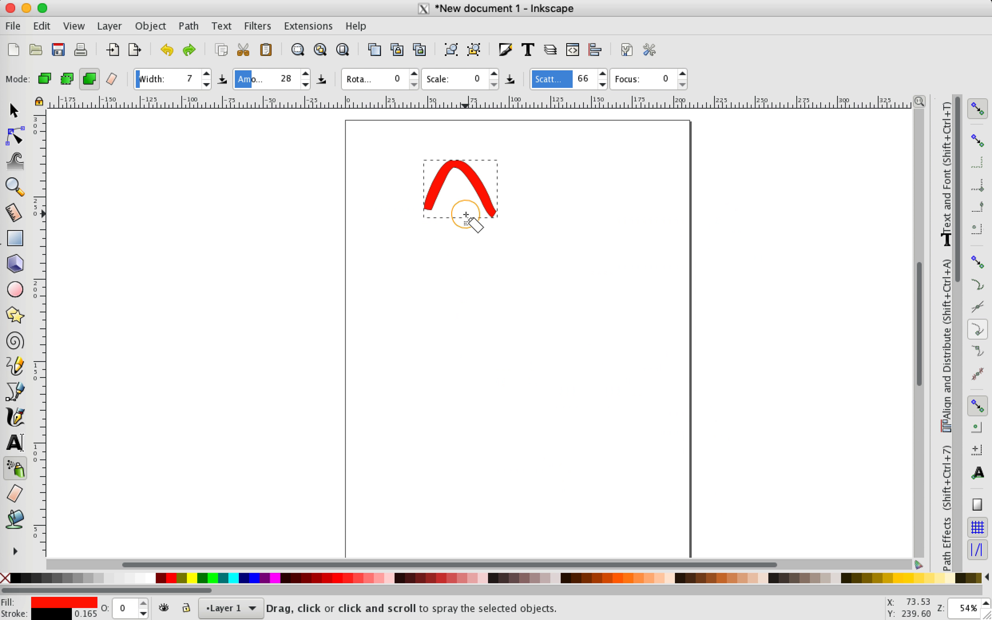
pyautogui.click(12, 113)
pyautogui.press('Delete')
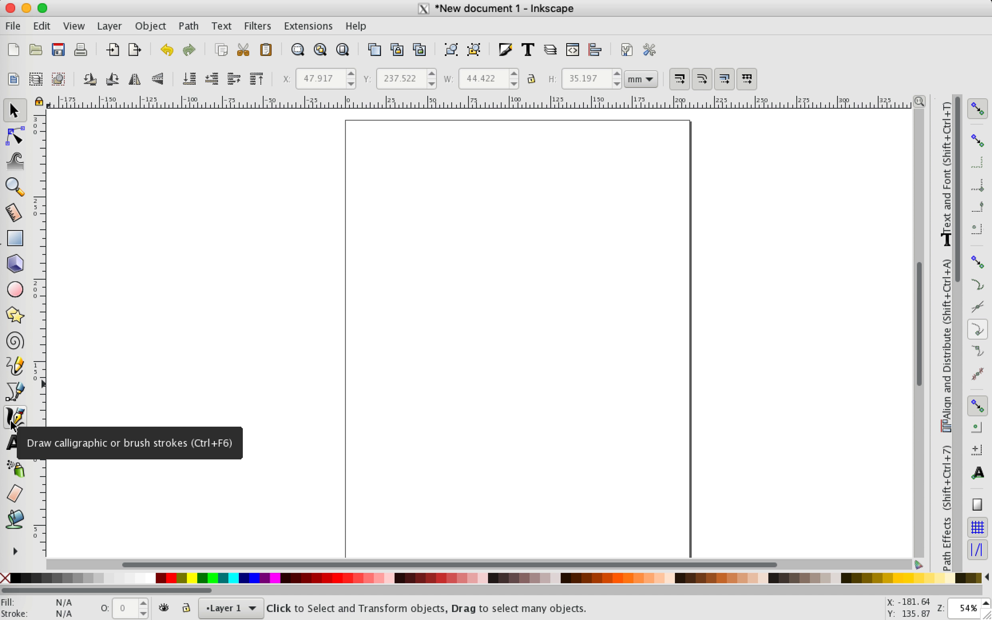
# Step: With the Pencil tool's Triangle in shape, draw an S-shaped freehand curve in BSpline mode and a wavy one above it in Spiro mode
pyautogui.click(16, 367)
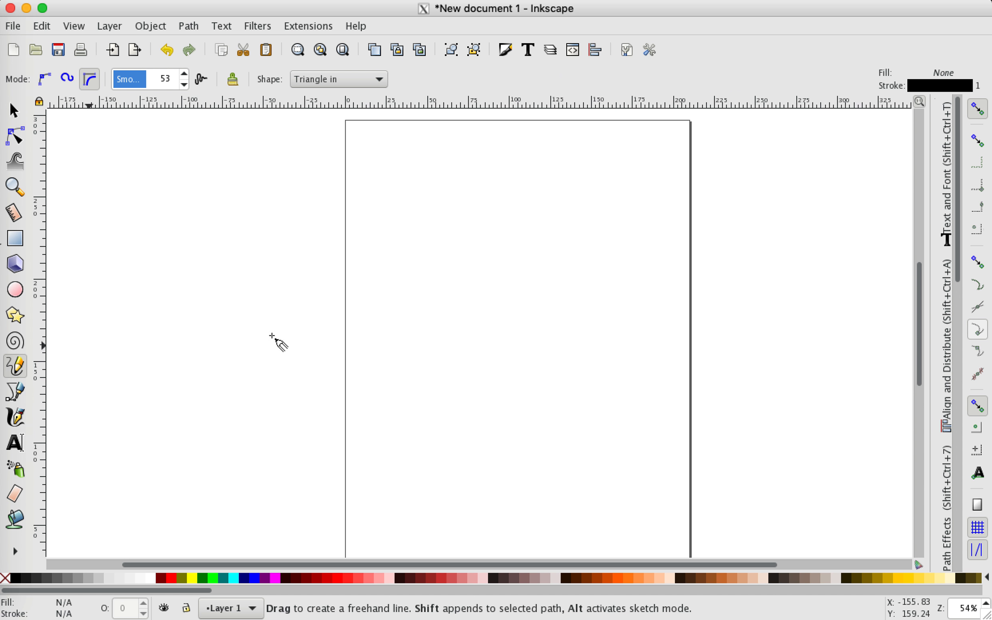
pyautogui.moveTo(366, 291)
pyautogui.mouseDown()
pyautogui.moveTo(459, 282)
pyautogui.moveTo(498, 243)
pyautogui.moveTo(559, 271)
pyautogui.moveTo(462, 329)
pyautogui.moveTo(534, 390)
pyautogui.moveTo(627, 355)
pyautogui.moveTo(607, 222)
pyautogui.mouseUp()
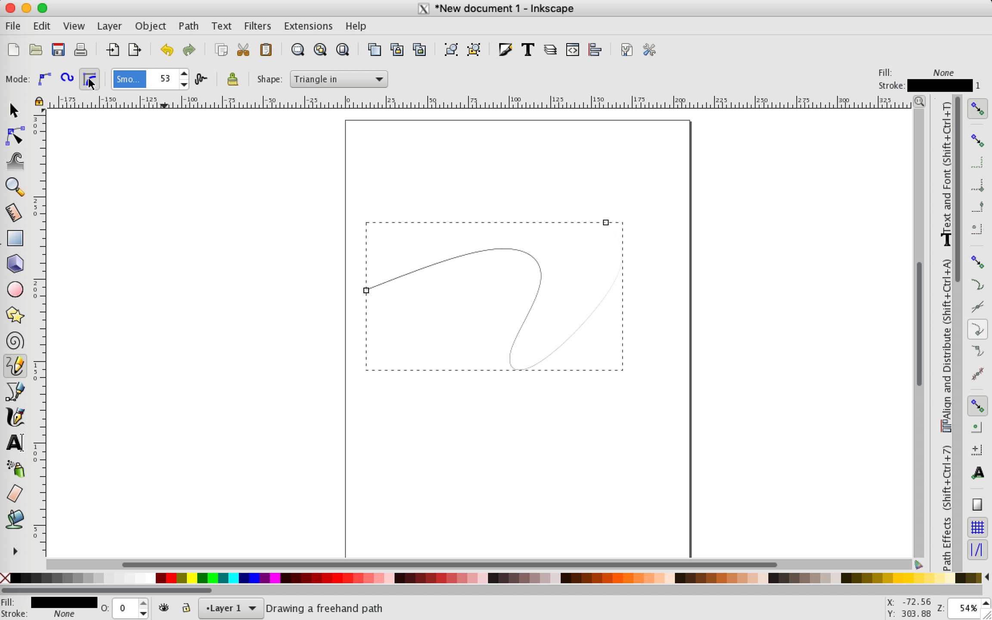
pyautogui.click(66, 80)
pyautogui.moveTo(386, 189)
pyautogui.mouseDown()
pyautogui.moveTo(487, 194)
pyautogui.moveTo(570, 179)
pyautogui.moveTo(647, 253)
pyautogui.moveTo(671, 248)
pyautogui.mouseUp()
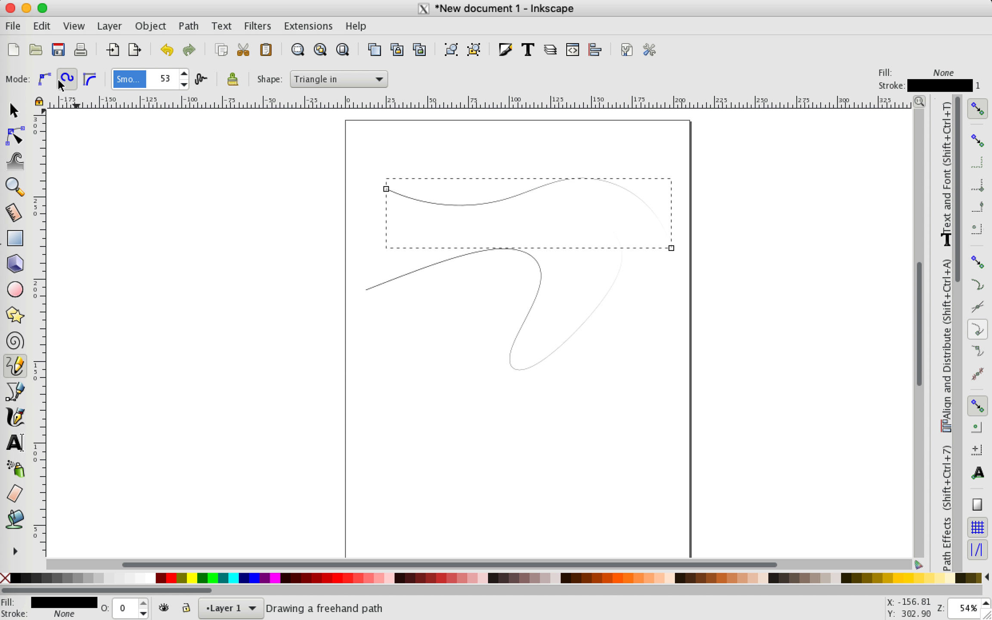
# Step: Draw a bent freehand line near the page's lower part in BSpline mode and a looping line above it in Spiro mode
pyautogui.click(94, 80)
pyautogui.moveTo(440, 494)
pyautogui.mouseDown()
pyautogui.moveTo(487, 421)
pyautogui.moveTo(621, 428)
pyautogui.moveTo(594, 488)
pyautogui.mouseUp()
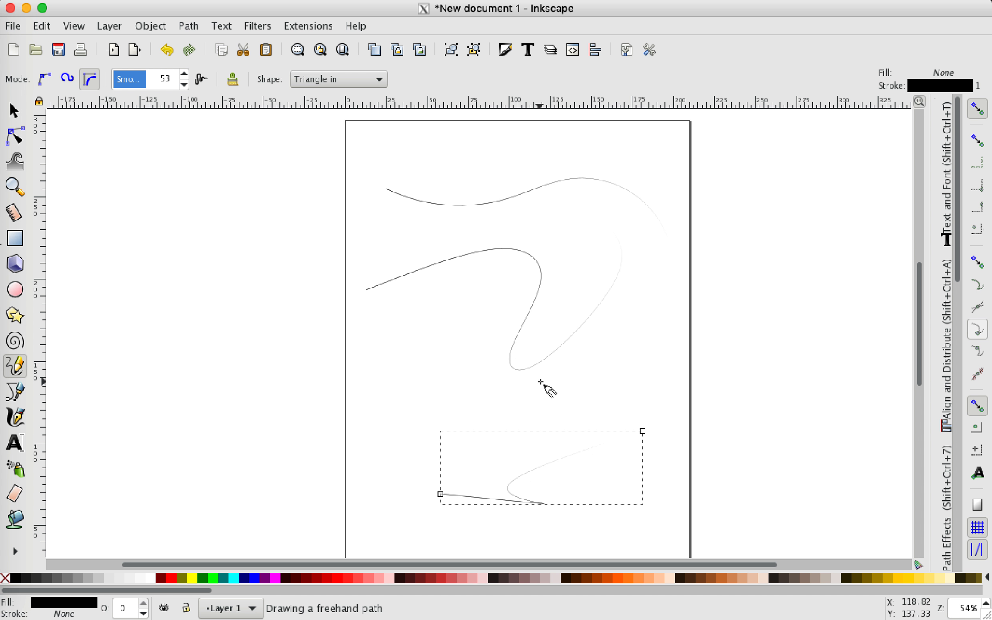
pyautogui.click(67, 78)
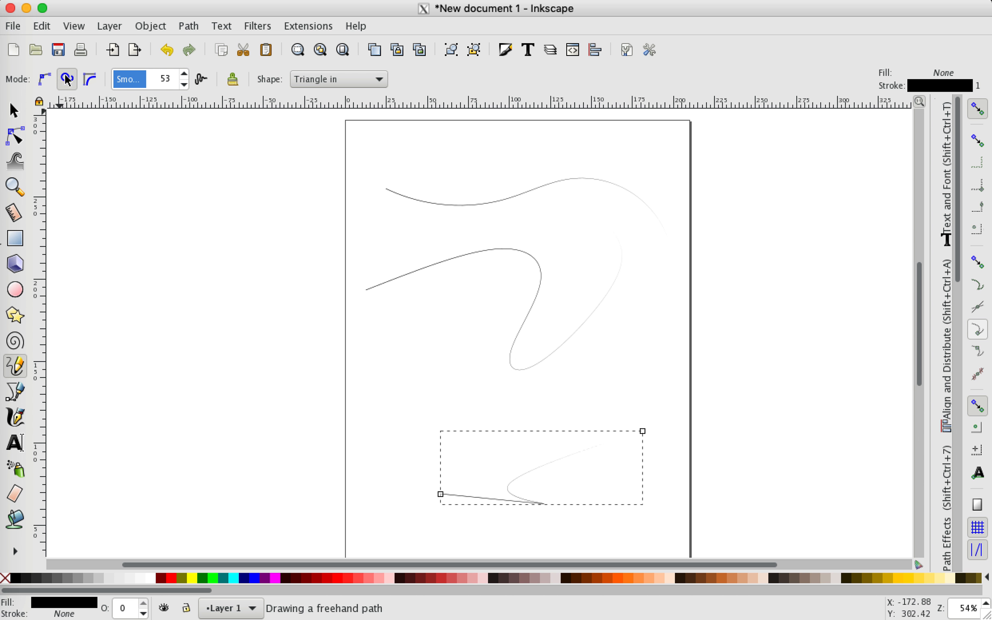
pyautogui.moveTo(491, 420)
pyautogui.mouseDown()
pyautogui.moveTo(551, 382)
pyautogui.moveTo(525, 402)
pyautogui.moveTo(615, 368)
pyautogui.moveTo(647, 369)
pyautogui.mouseUp()
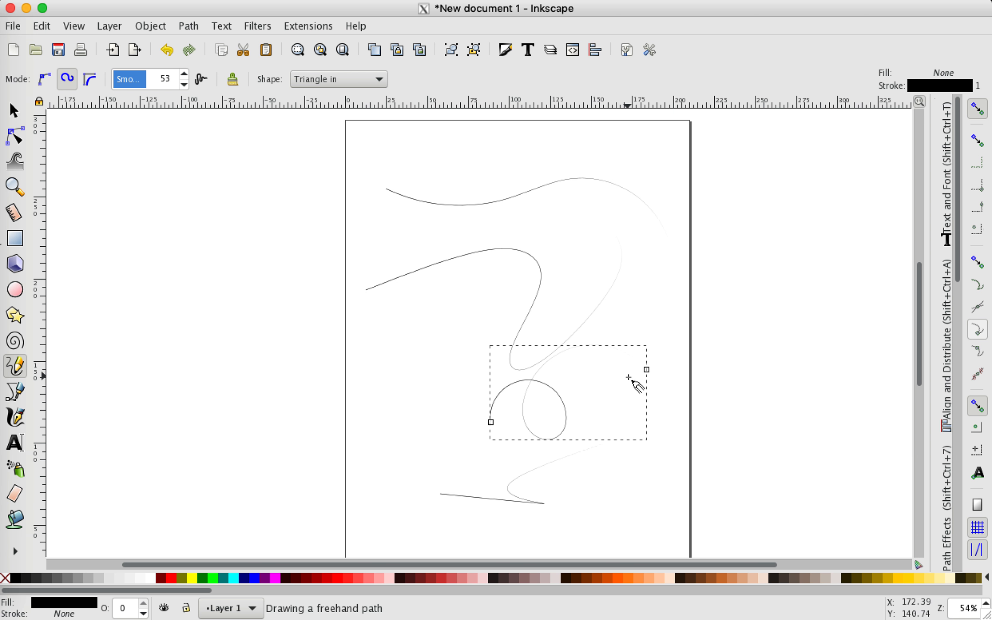
# Step: Draw a large freehand loop across the page's right edge in Spiro mode, undo it, and delete the topmost wavy line
pyautogui.moveTo(638, 164)
pyautogui.mouseDown()
pyautogui.moveTo(649, 312)
pyautogui.moveTo(701, 236)
pyautogui.moveTo(626, 223)
pyautogui.moveTo(638, 235)
pyautogui.mouseUp()
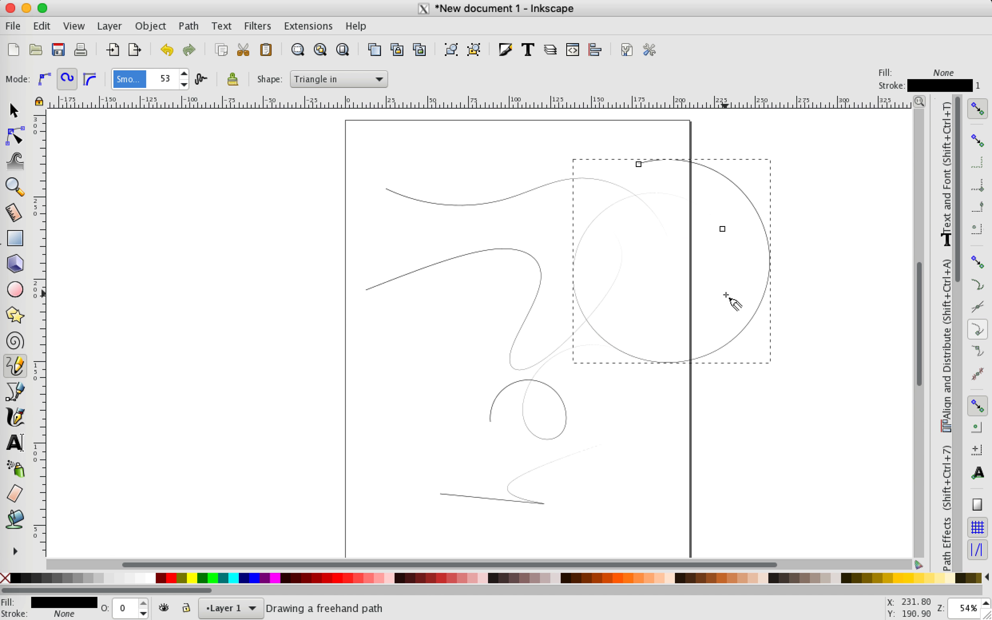
pyautogui.hotkey('ctrl', 'z')
pyautogui.press('s')
pyautogui.click(563, 179)
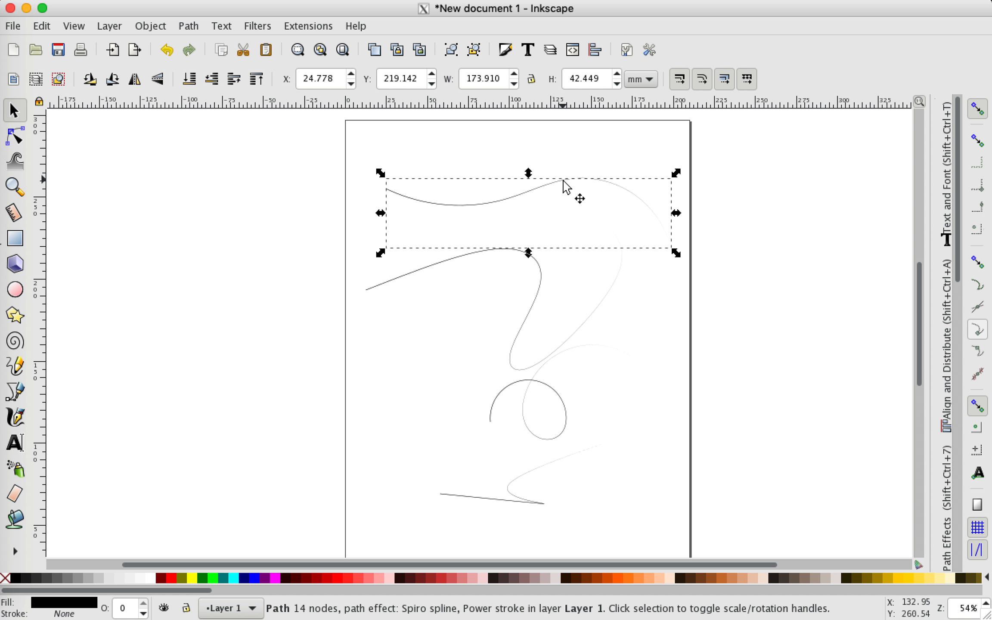
pyautogui.press('Delete')
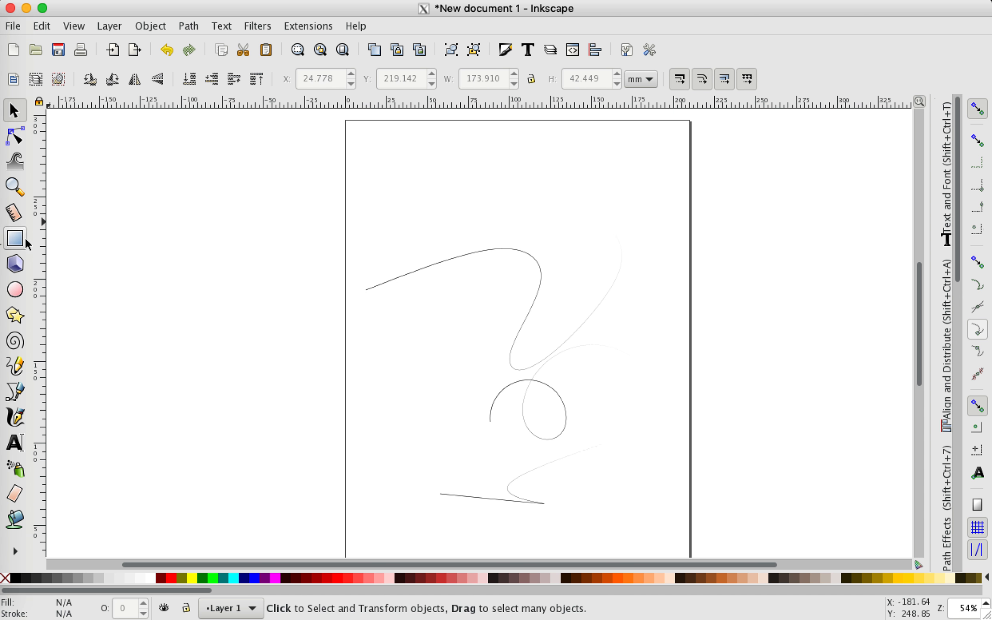
# Step: With the Pencil's shape set to Triangle out, draw a long winding curve across the upper page and a straight diagonal line over its left edge
pyautogui.doubleClick(17, 369)
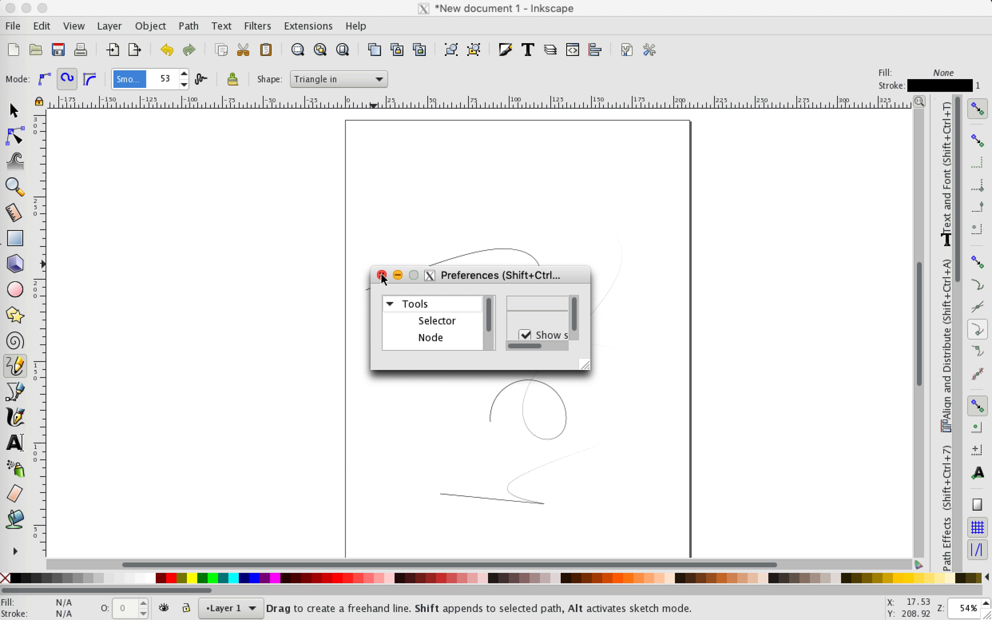
pyautogui.click(382, 275)
pyautogui.click(322, 80)
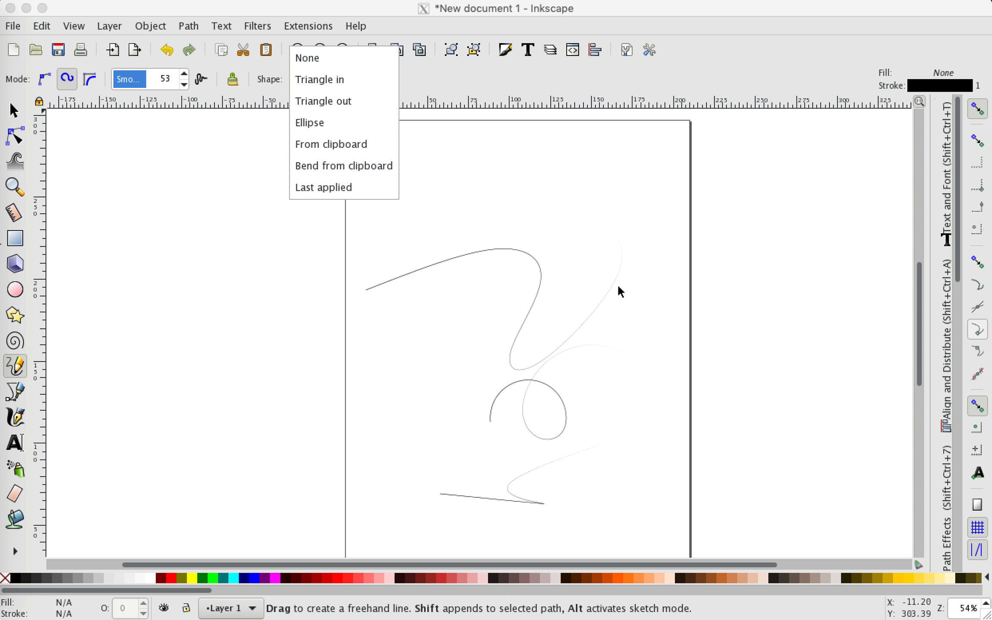
pyautogui.click(324, 100)
pyautogui.moveTo(381, 197)
pyautogui.mouseDown()
pyautogui.moveTo(502, 172)
pyautogui.moveTo(539, 237)
pyautogui.moveTo(621, 199)
pyautogui.moveTo(709, 138)
pyautogui.mouseUp()
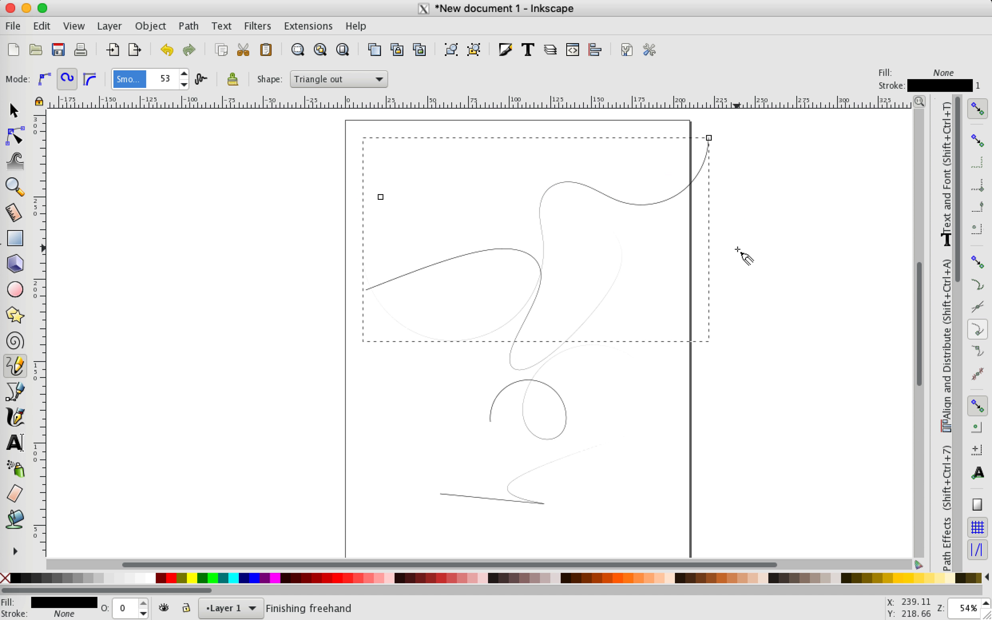
pyautogui.moveTo(211, 322); pyautogui.dragTo(397, 461)
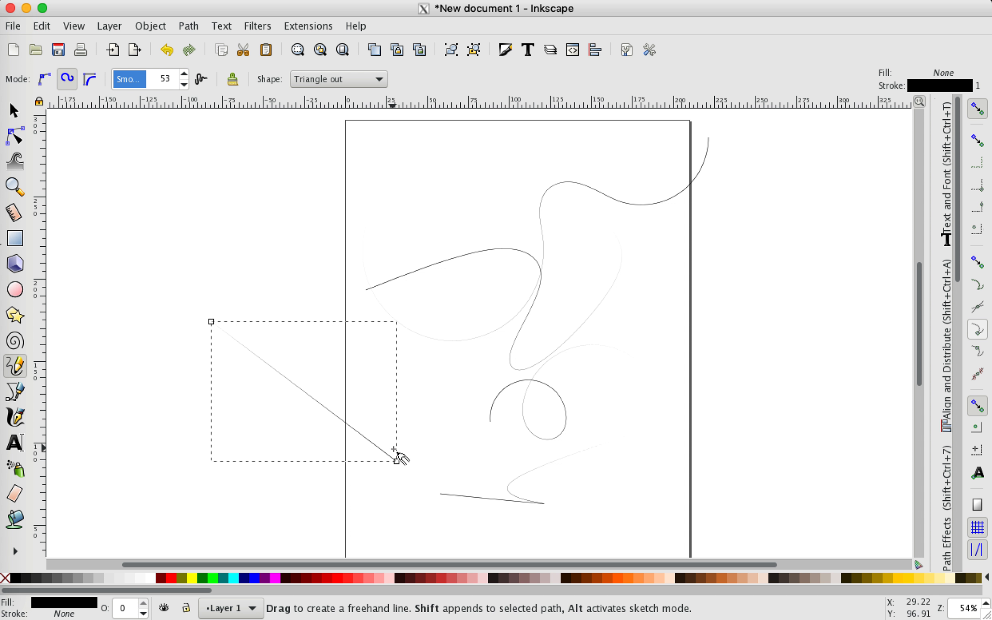
# Step: Undo the two Triangle out strokes and the deletion of the topmost wavy line
pyautogui.hotkey('ctrl', 'z')
pyautogui.hotkey('ctrl', 'z')
pyautogui.hotkey('ctrl', 'z')
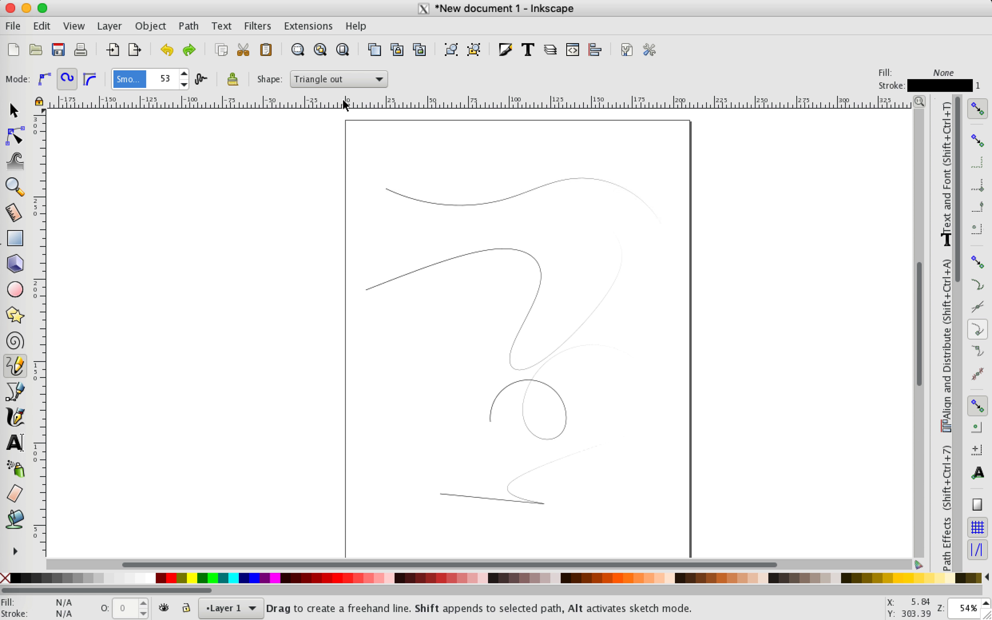
# Step: Set the Pencil's shape to Ellipse and draw a large S-like curve about 167 by 170 mm over the page's lower-left edge
pyautogui.click(338, 84)
pyautogui.click(343, 99)
pyautogui.moveTo(285, 389)
pyautogui.mouseDown()
pyautogui.moveTo(372, 387)
pyautogui.moveTo(385, 452)
pyautogui.moveTo(467, 347)
pyautogui.mouseUp()
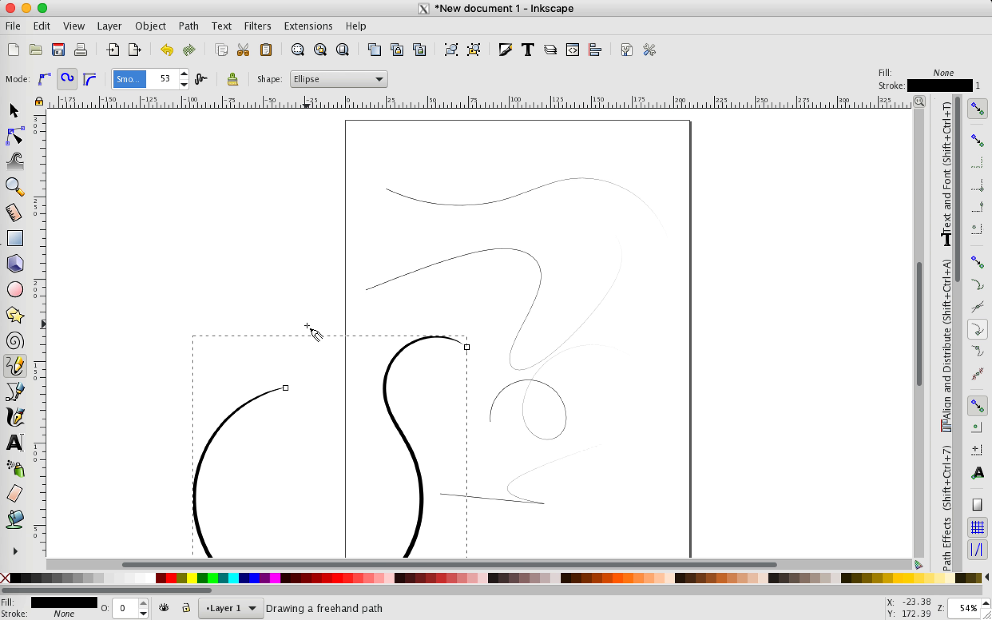
pyautogui.scroll(-4, 365, 377)
pyautogui.hscroll(2, 365, 377)
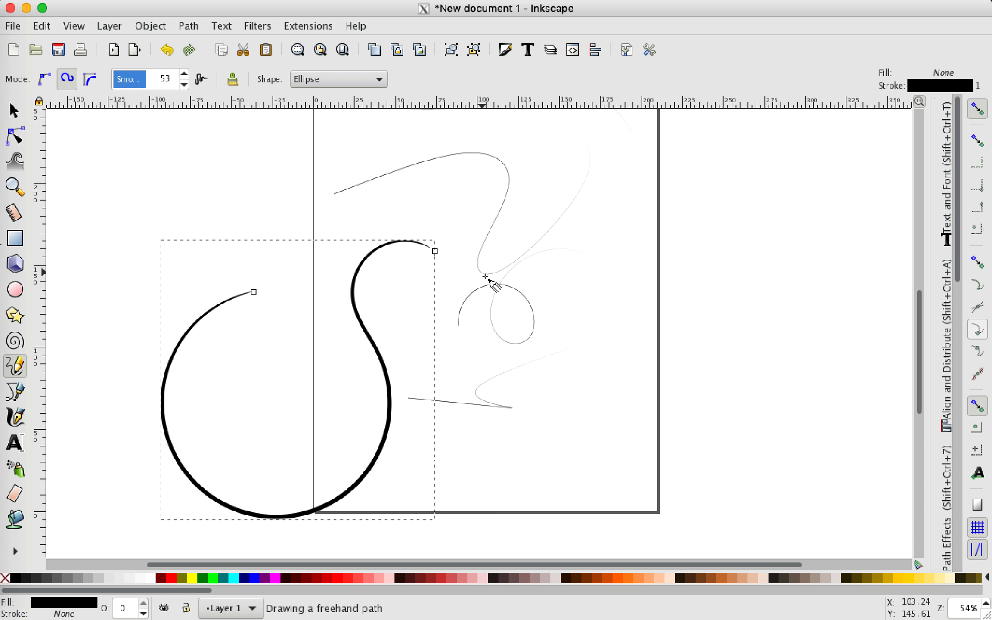
# Step: Draw two looping Ellipse strokes over the page's right edge, one about 122 by 93 mm and a lower one about 146 by 146 mm
pyautogui.moveTo(647, 317)
pyautogui.mouseDown()
pyautogui.moveTo(653, 191)
pyautogui.moveTo(739, 263)
pyautogui.moveTo(637, 255)
pyautogui.moveTo(818, 245)
pyautogui.mouseUp()
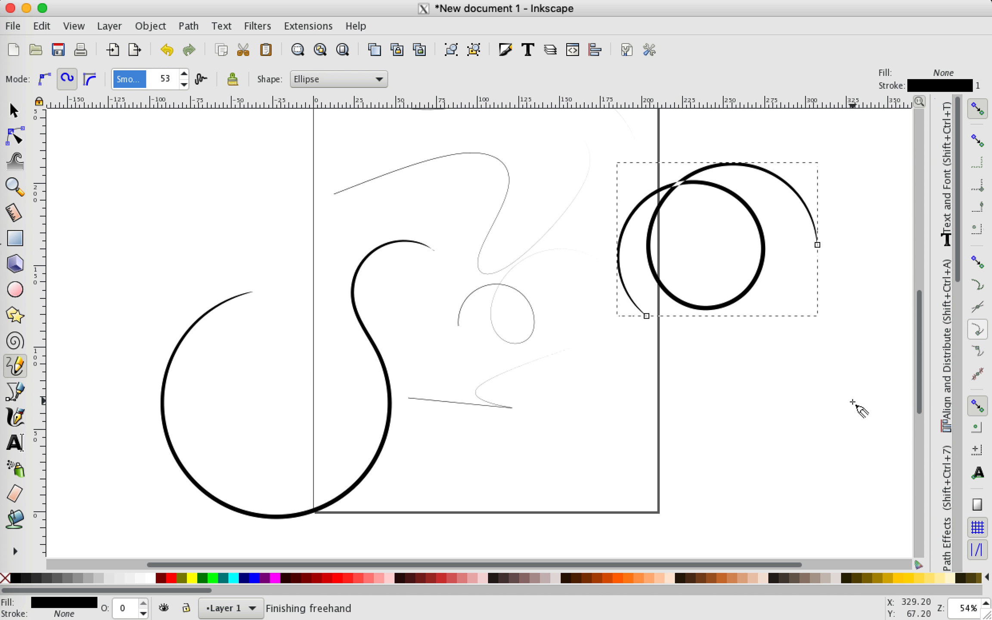
pyautogui.moveTo(788, 387)
pyautogui.mouseDown()
pyautogui.moveTo(753, 416)
pyautogui.moveTo(702, 415)
pyautogui.moveTo(819, 395)
pyautogui.moveTo(767, 315)
pyautogui.mouseUp()
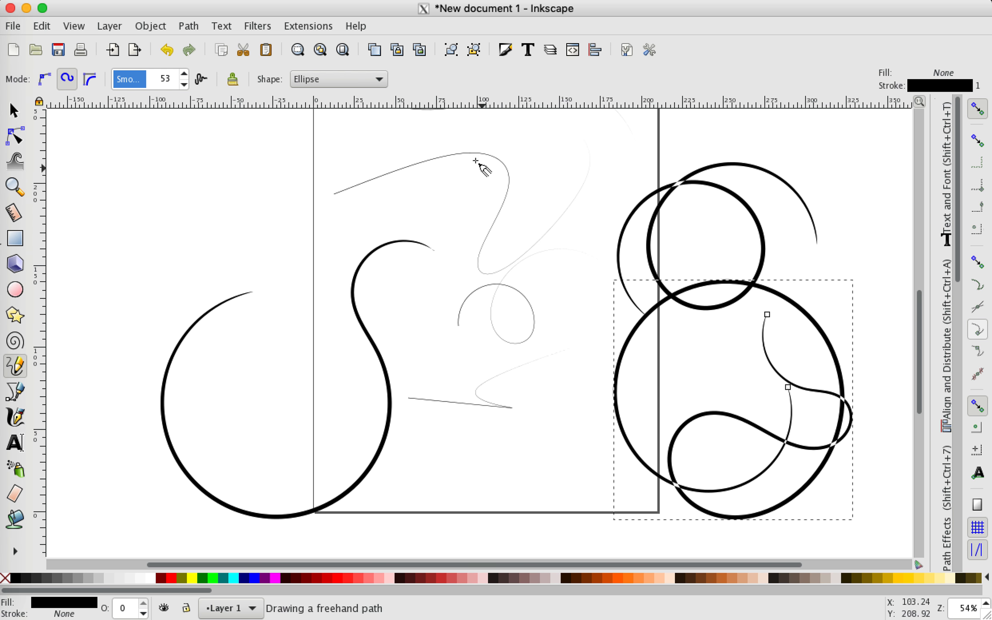
pyautogui.click(349, 86)
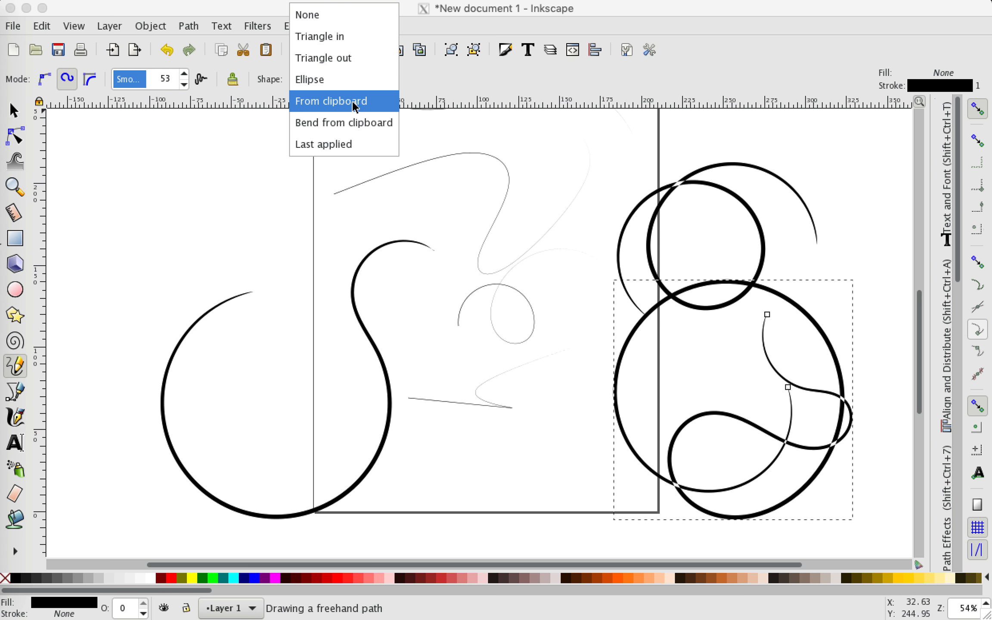
pyautogui.click(219, 162)
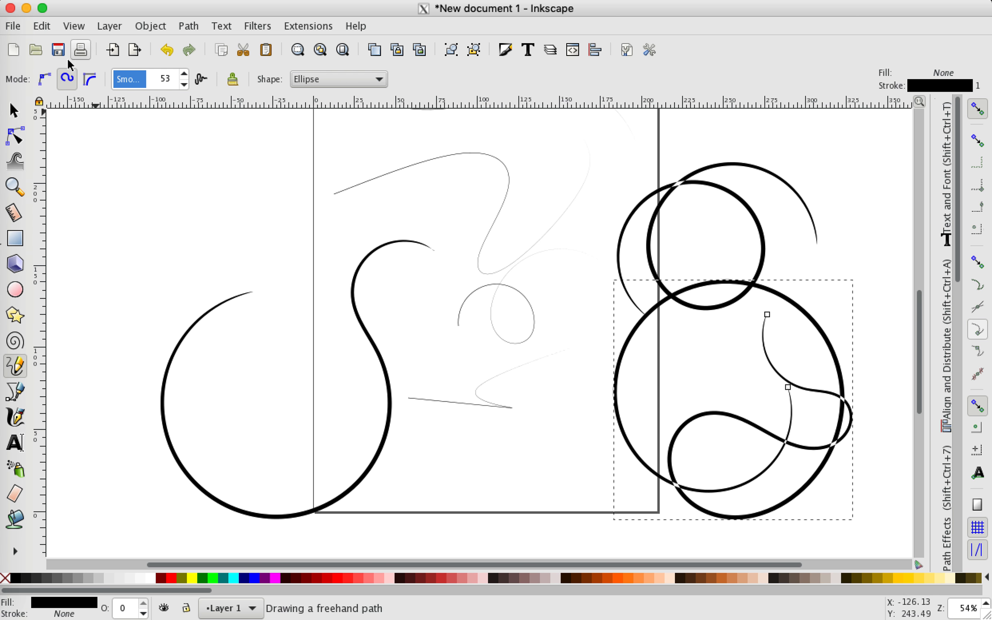
# Step: Delete the two thick looping strokes that overlap the page's right edge
pyautogui.click(15, 111)
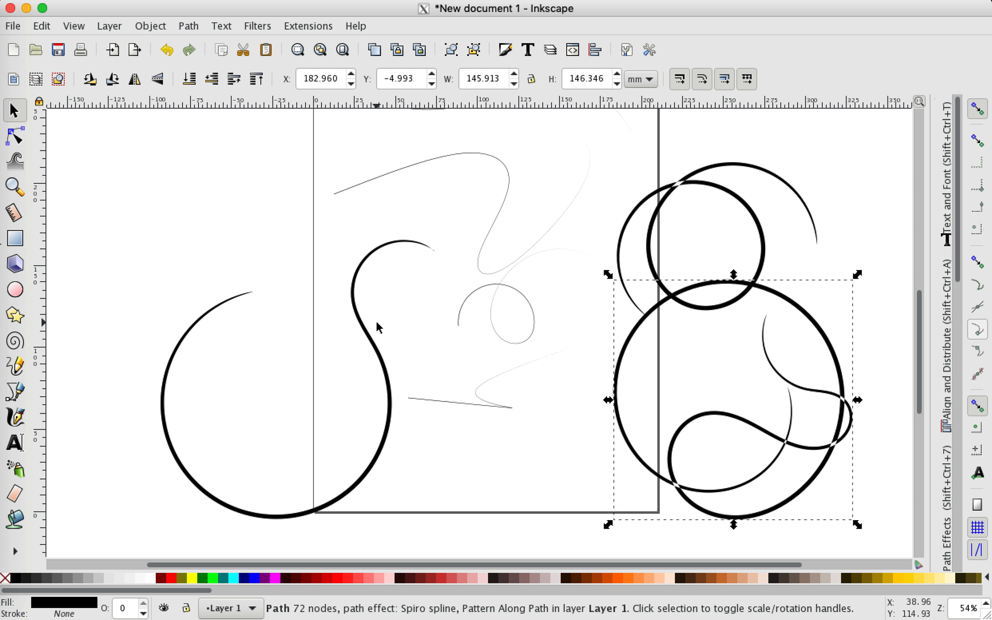
pyautogui.press('Delete')
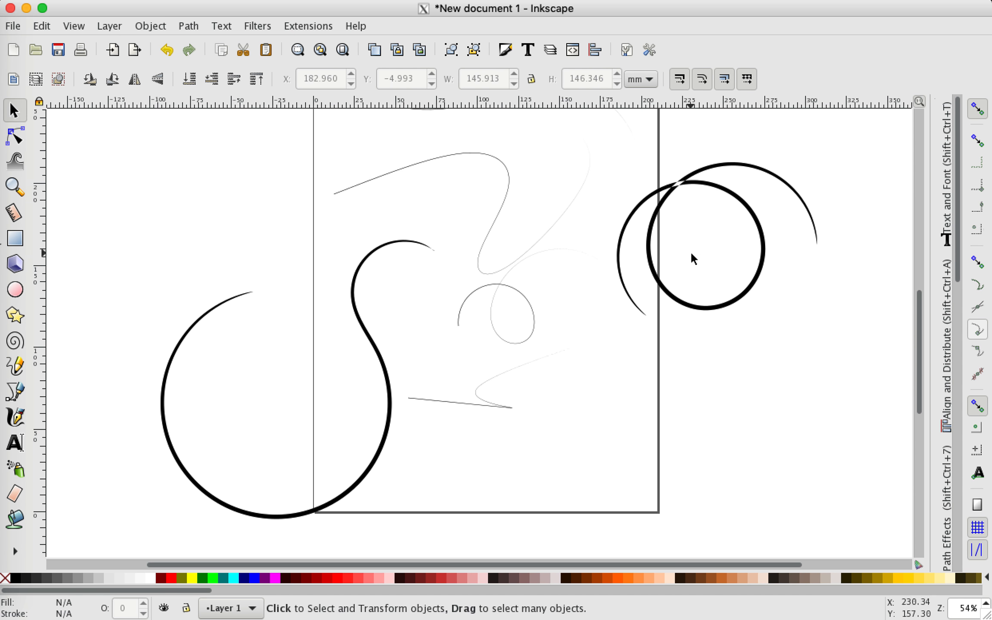
pyautogui.click(657, 254)
pyautogui.press('Delete')
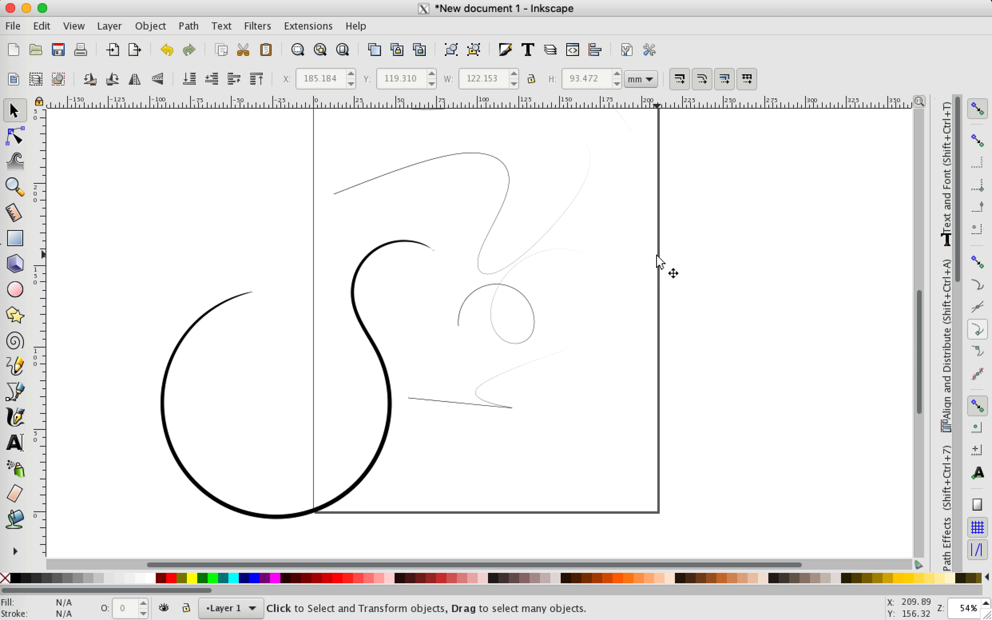
# Step: Delete the thin S-shaped curve, the small looping line and the bent line from the page
pyautogui.click(500, 224)
pyautogui.press('Delete')
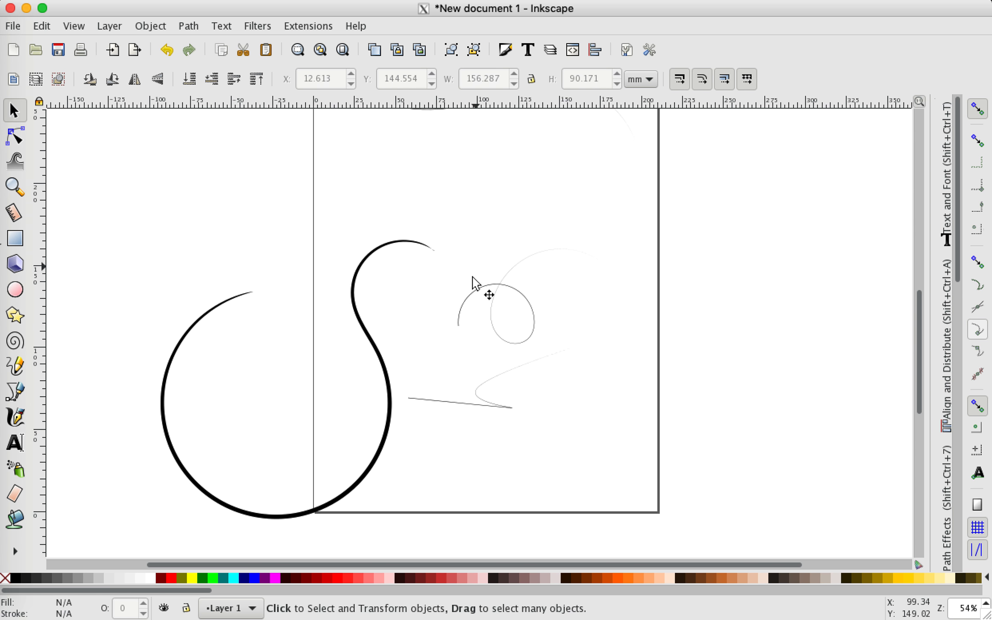
pyautogui.click(482, 290)
pyautogui.press('Delete')
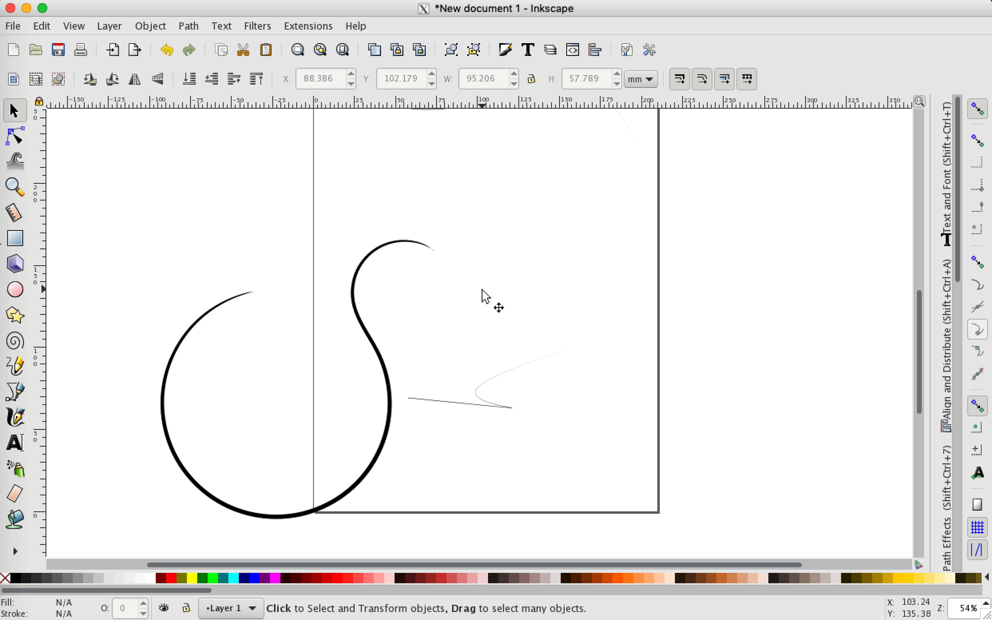
pyautogui.click(478, 405)
pyautogui.press('Delete')
# Step: Delete the thick stroke over the page's lower-left edge and the wavy line near the top, leaving the page empty
pyautogui.click(387, 390)
pyautogui.press('Delete')
pyautogui.scroll(4, 502, 327)
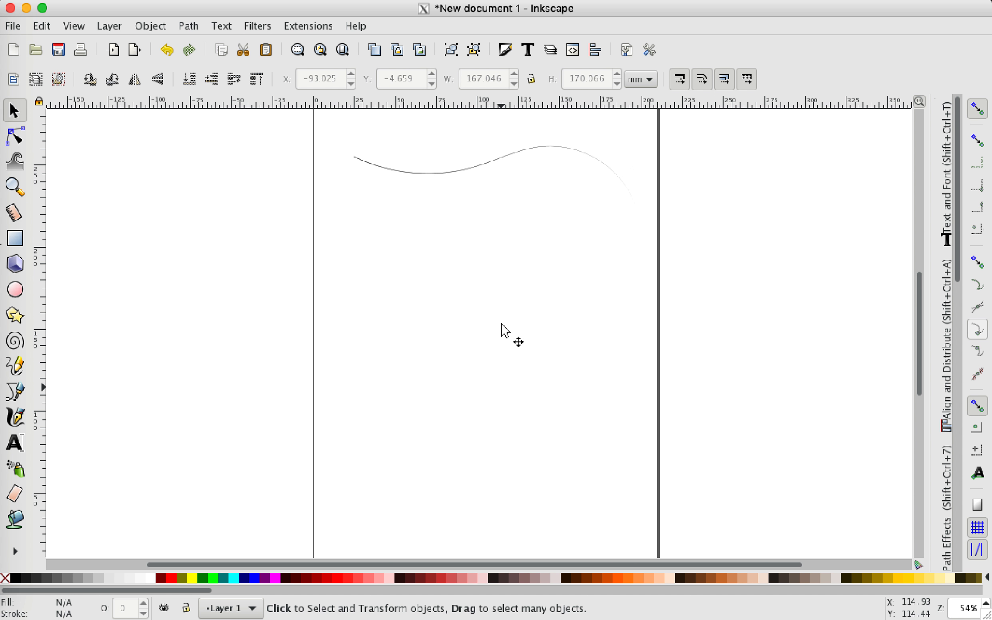
pyautogui.click(476, 200)
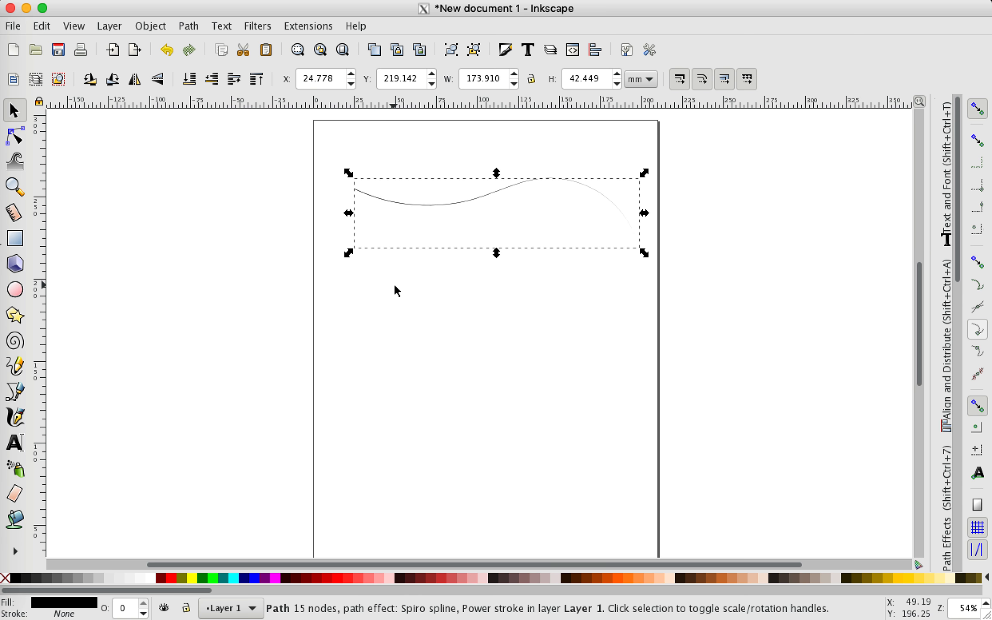
pyautogui.press('Delete')
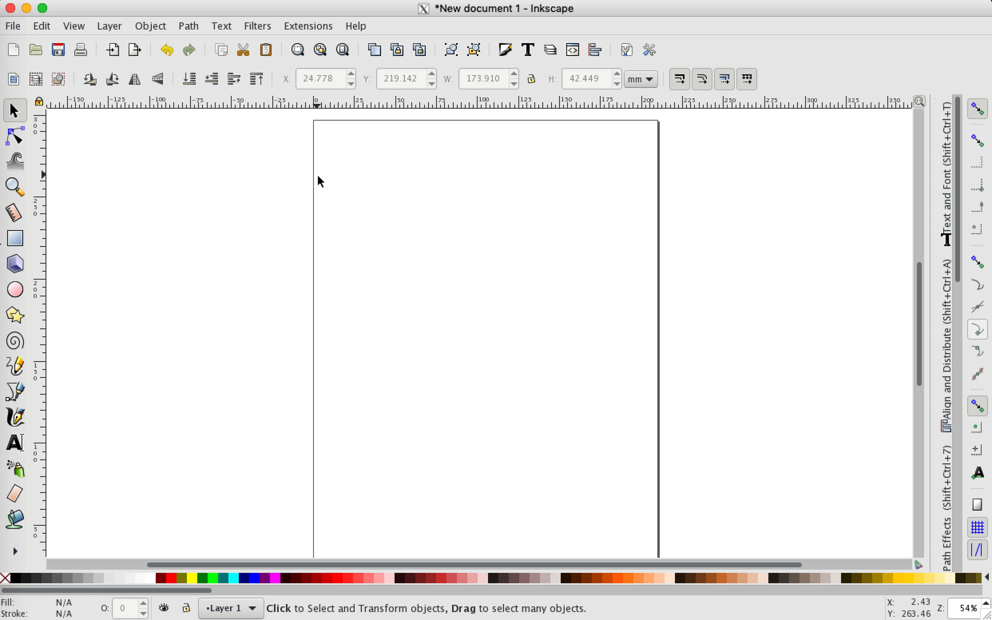